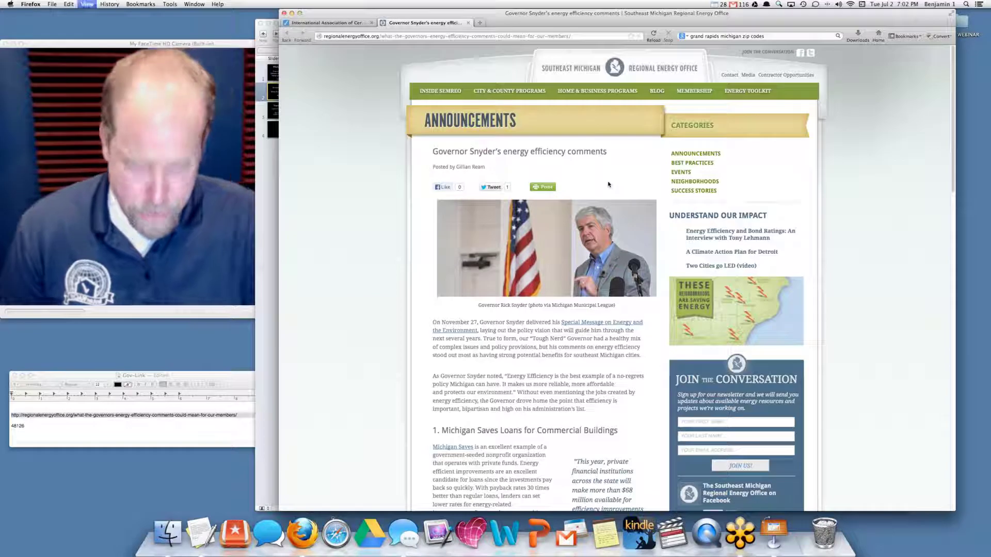
Read through the energy article, briefly highlighting the 'Adding Energy to Home Inspections' heading.
scroll(356, 191, "down", 2)
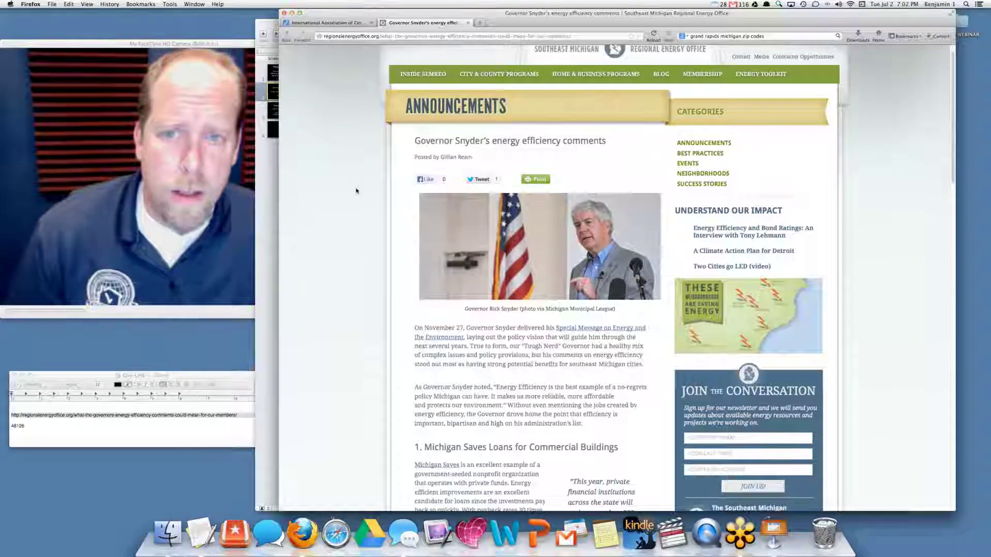
scroll(359, 191, "down", 2)
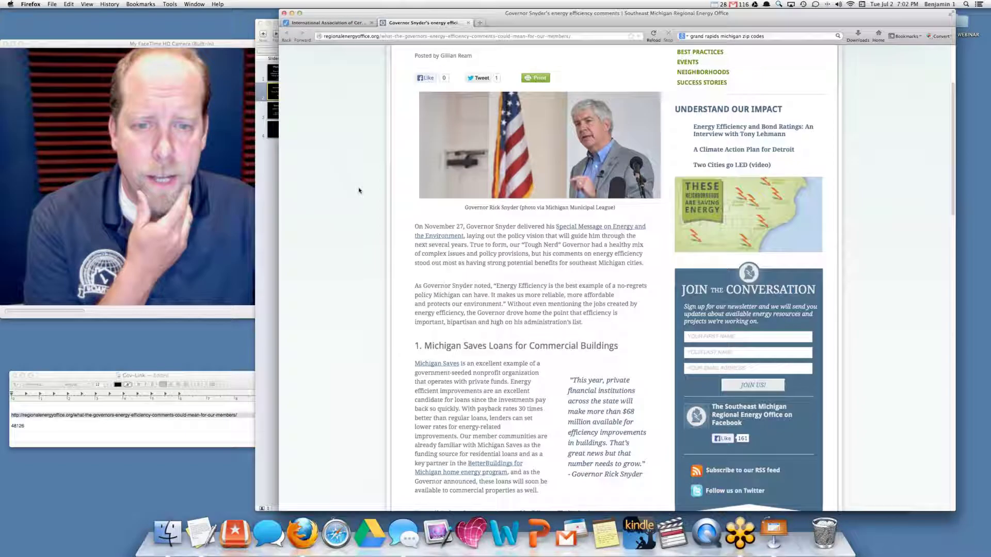
scroll(359, 191, "down", 4)
scroll(359, 191, "up", 4)
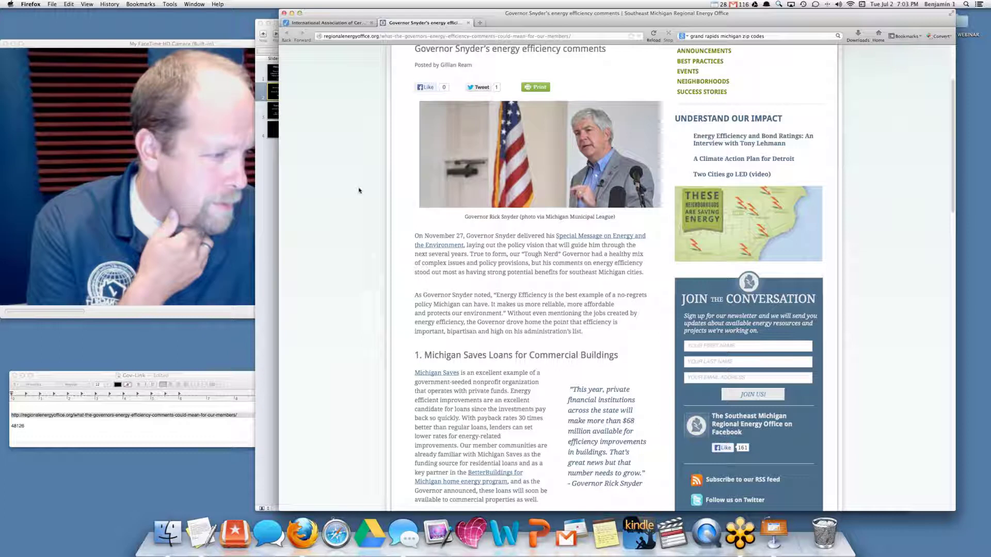
scroll(359, 190, "down", 5)
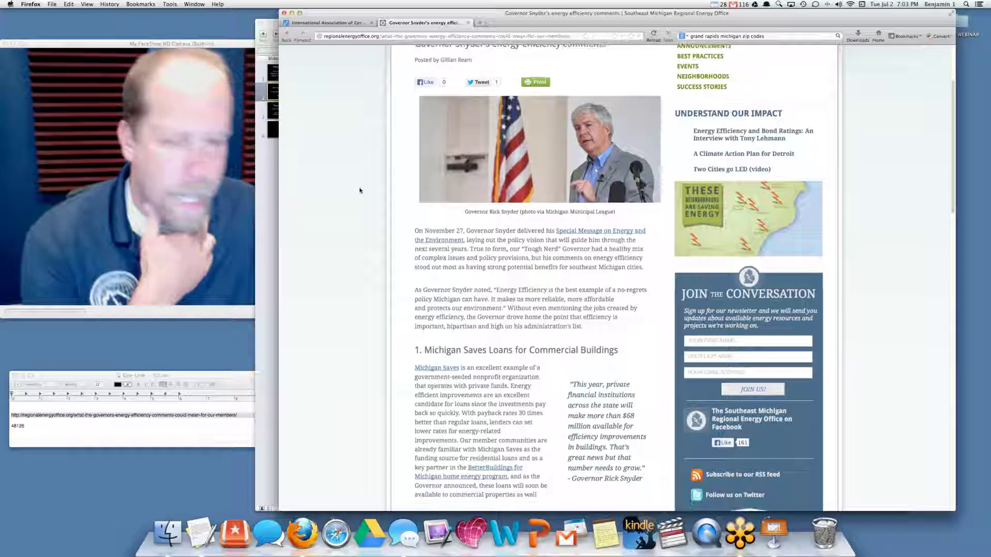
scroll(359, 191, "down", 7)
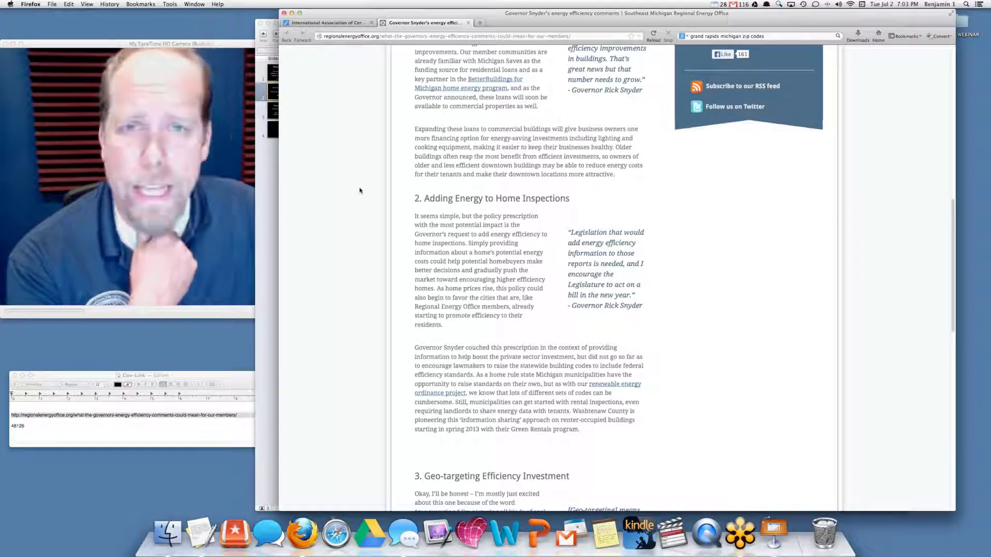
left_click_drag(424, 199, 569, 199)
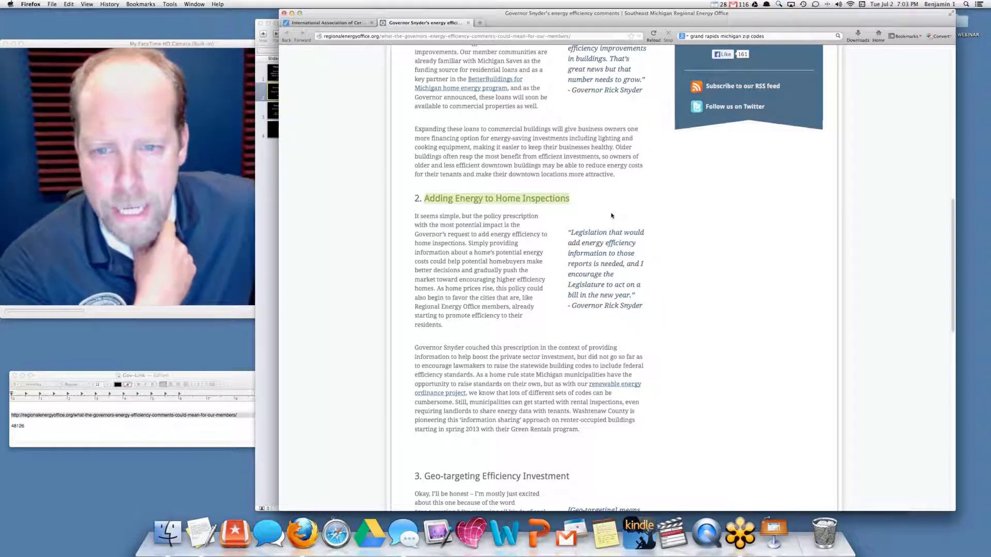
left_click(408, 221)
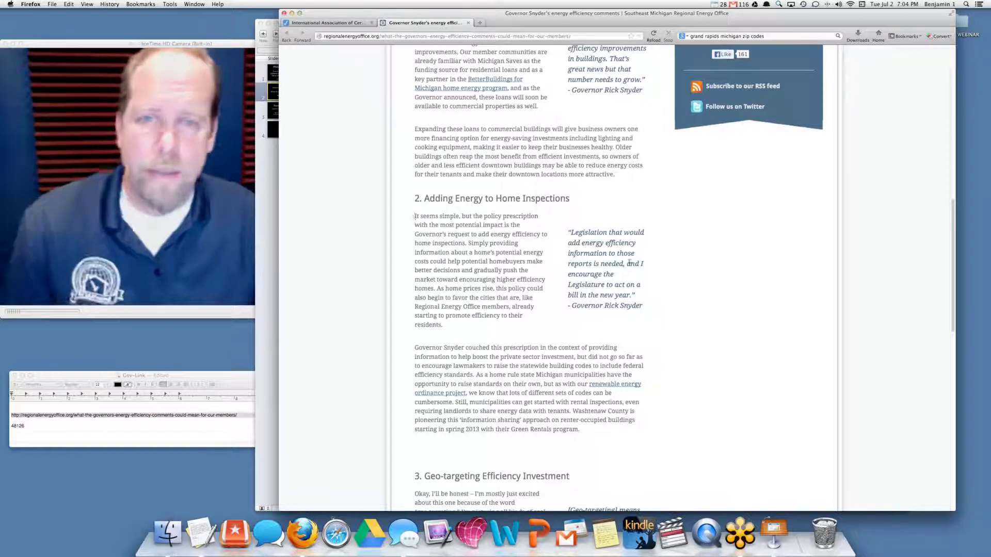
scroll(636, 280, "up", 15)
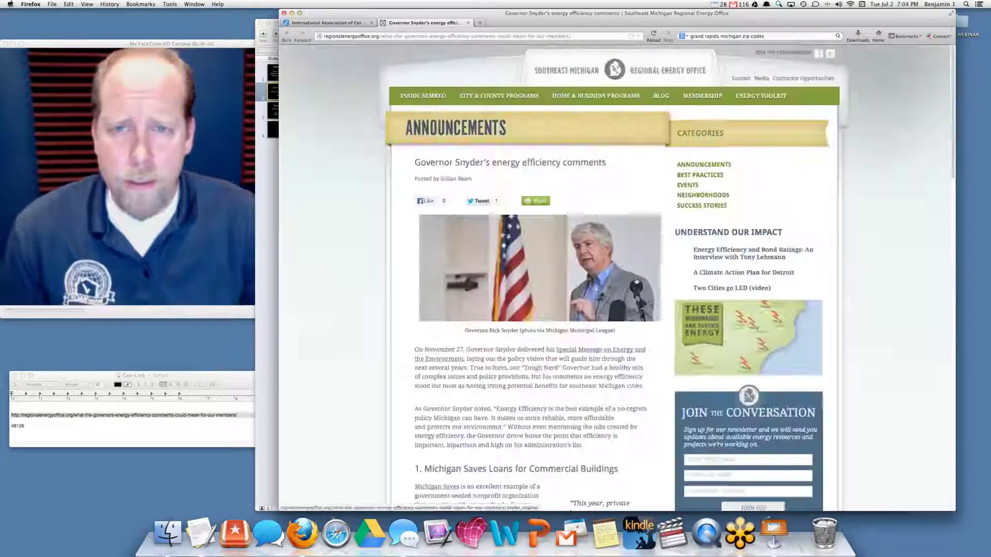
Close the Governor Snyder article and return to the InterNACHI home page.
left_click(468, 23)
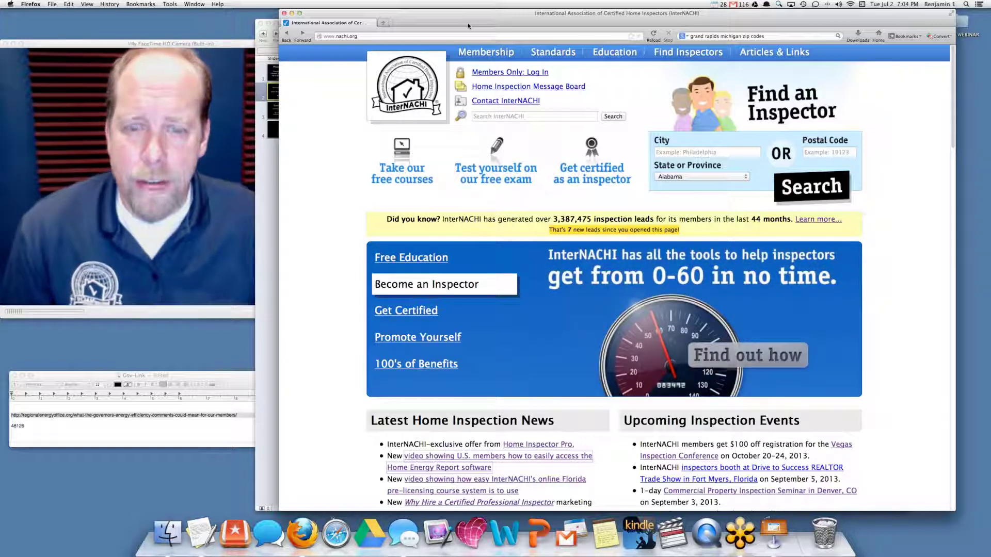
left_click_drag(468, 22, 455, 21)
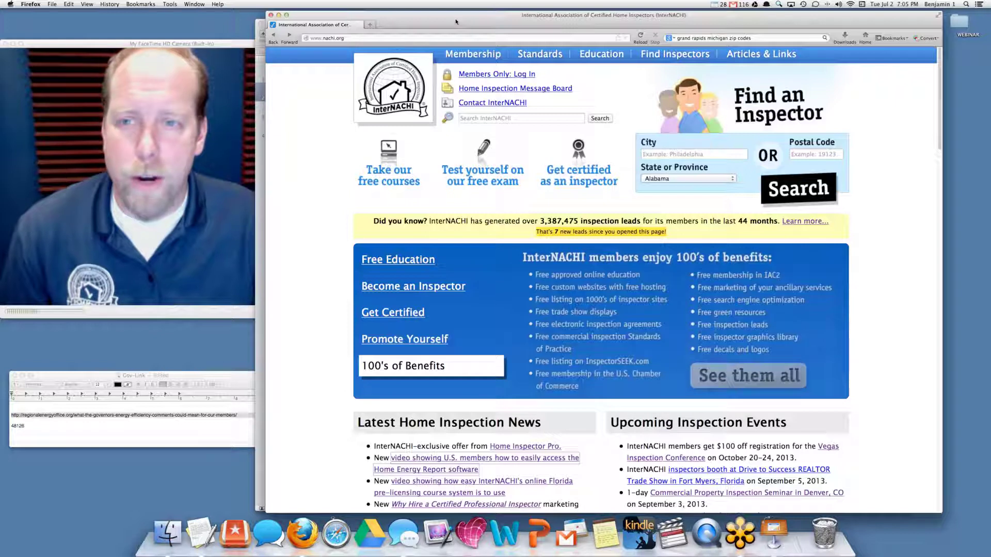
left_click(382, 83)
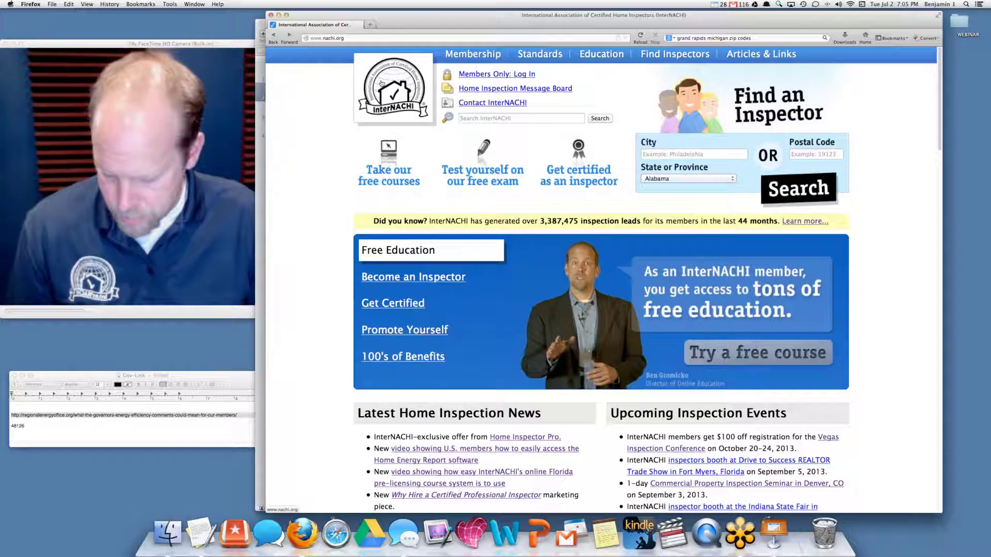
Log in through Membership > Members Only: Log In.
left_click_drag(381, 83, 250, 24)
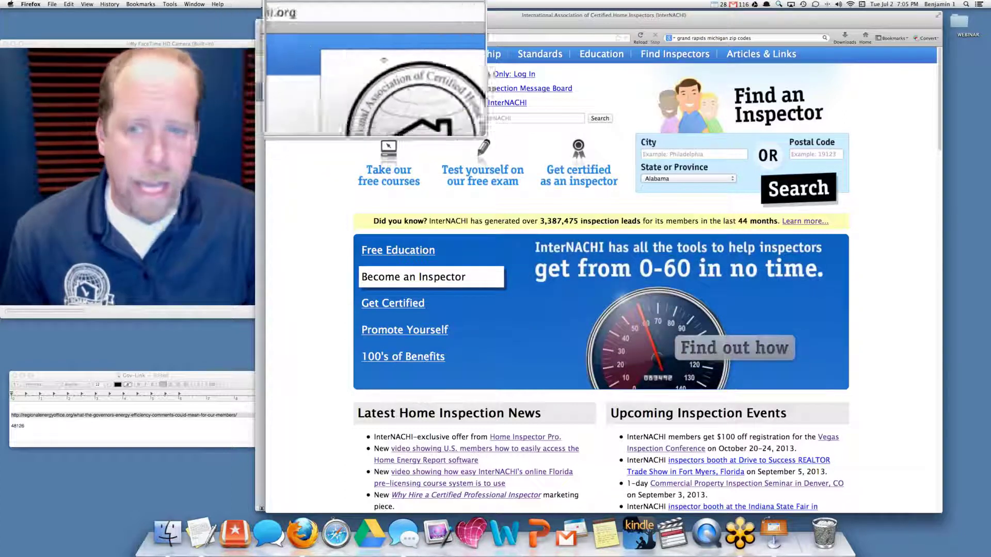
left_click(498, 81)
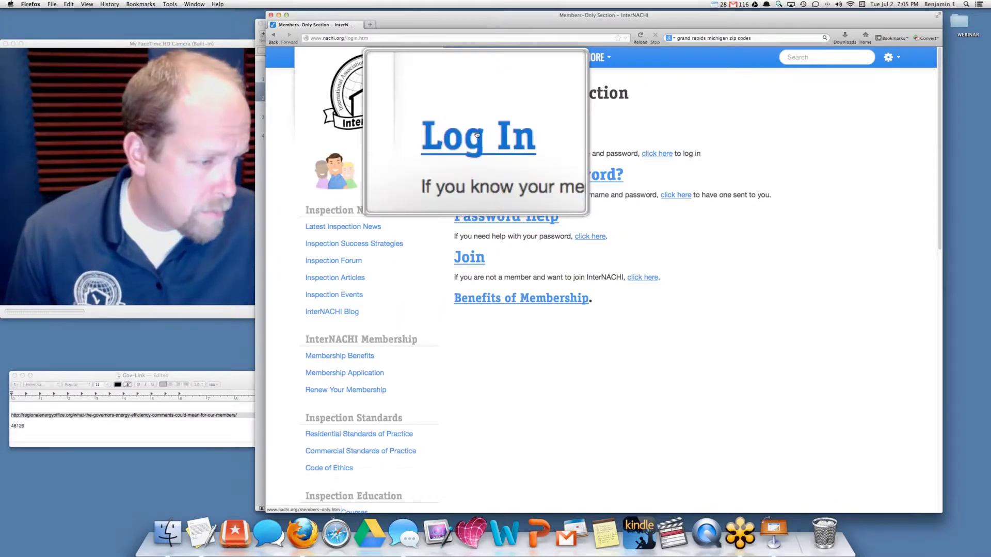
left_click(476, 135)
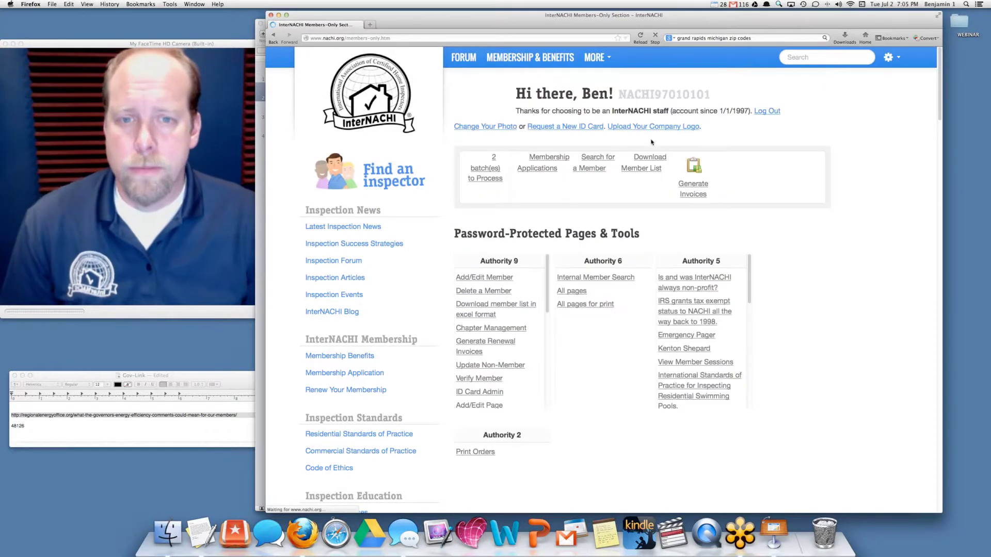
Open the Energy Tool link under Members-Only Tools.
scroll(644, 175, "down", 10)
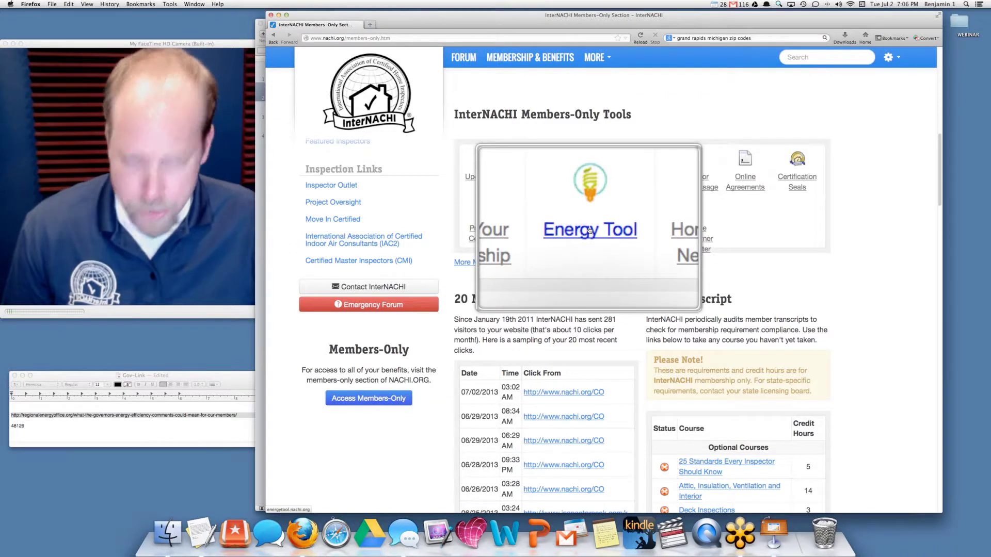
left_click(589, 228)
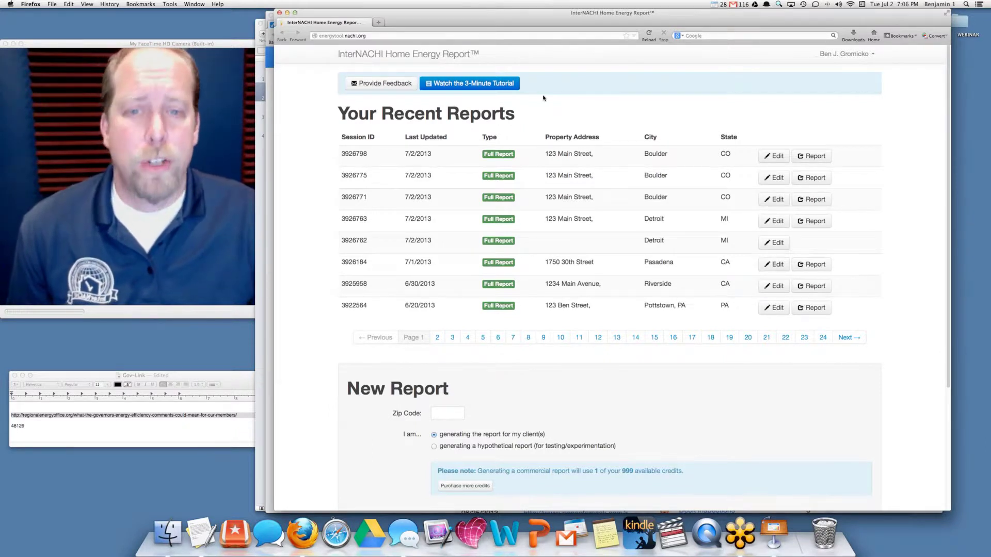
Enter zip code 48126 in the New Report section and start the report.
key("alt+super+8")
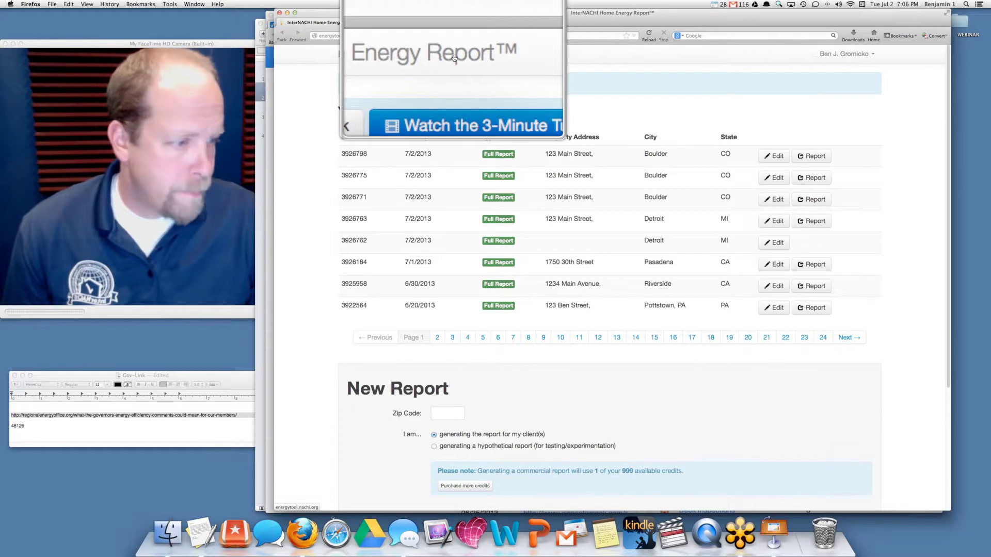
key("alt+super+8")
scroll(457, 156, "down", 1)
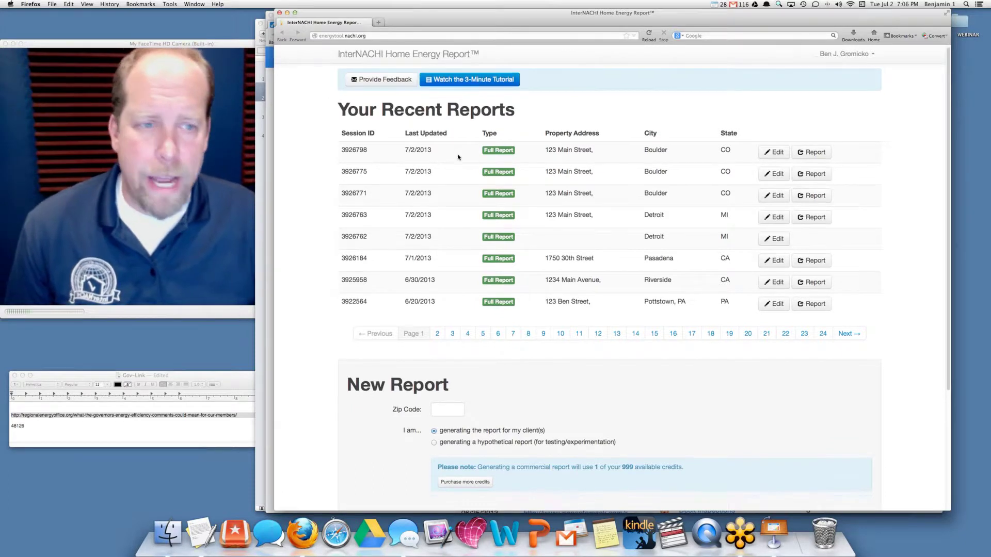
scroll(458, 157, "down", 3)
scroll(458, 157, "down", 8)
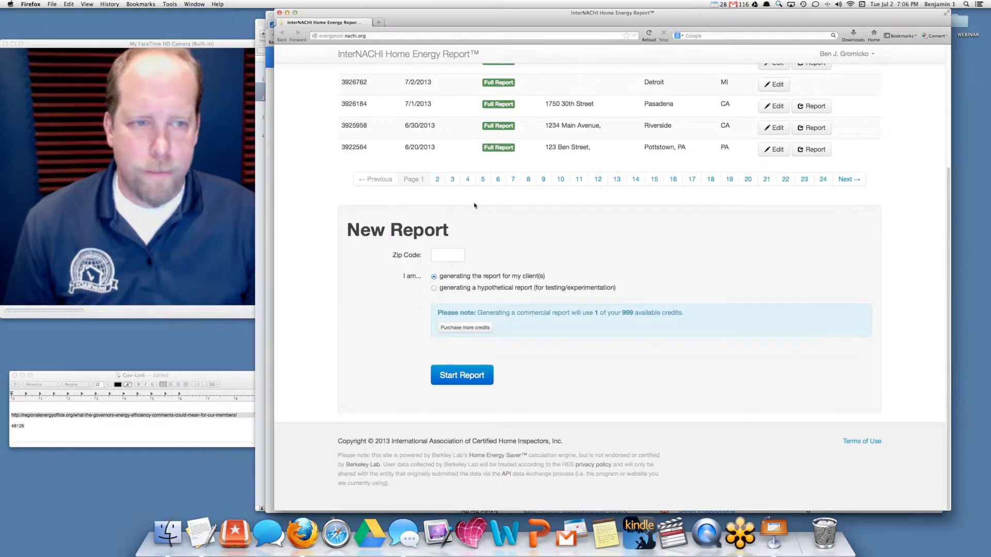
left_click(447, 256)
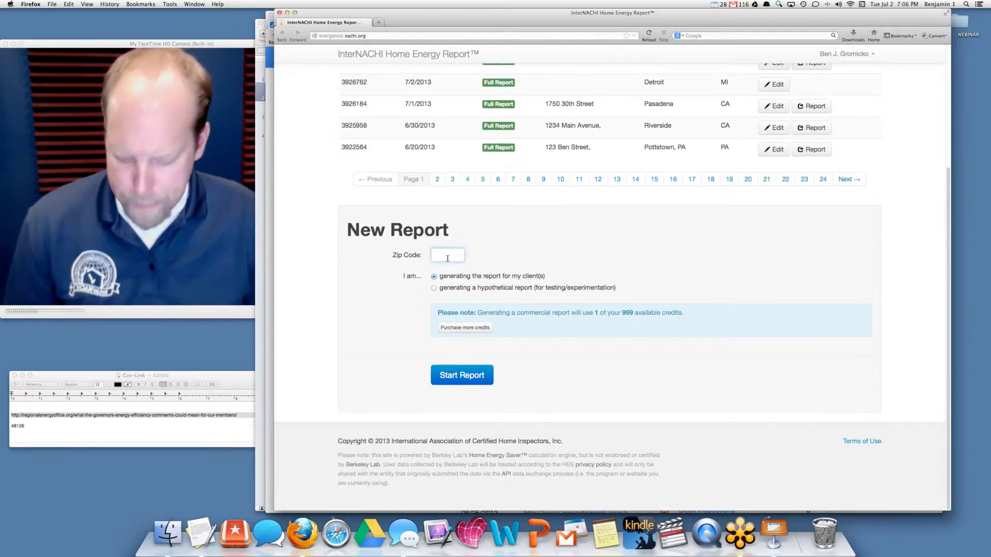
type("48126")
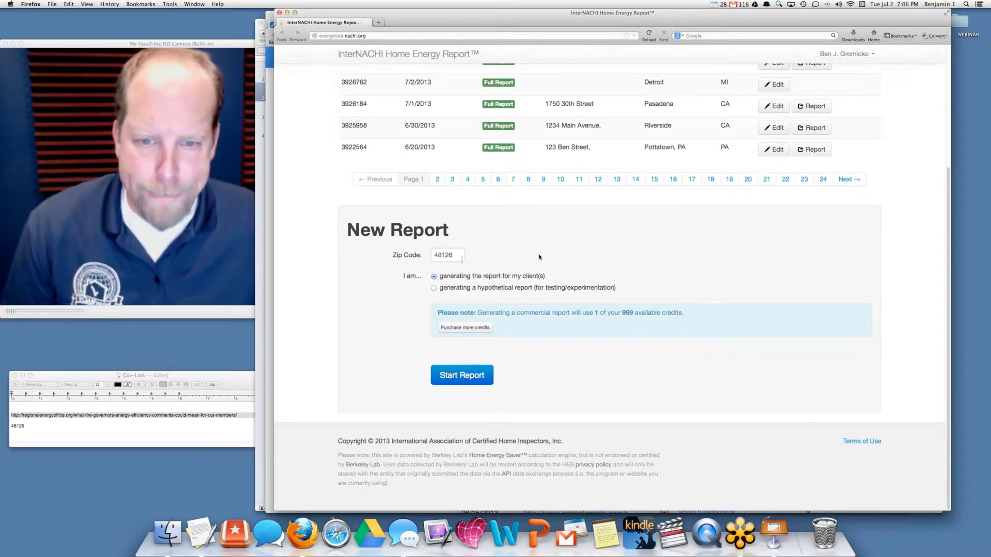
left_click(463, 376)
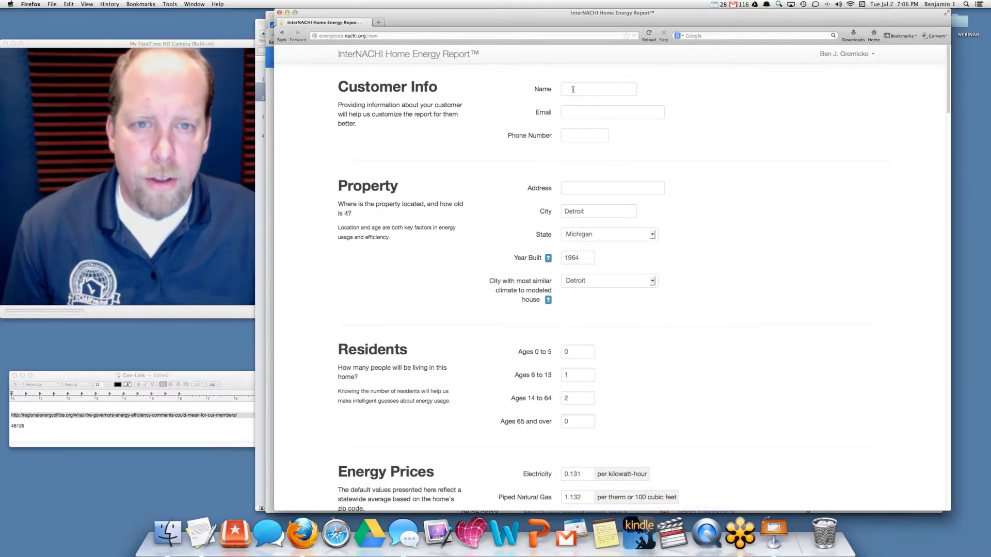
scroll(437, 191, "down", 3)
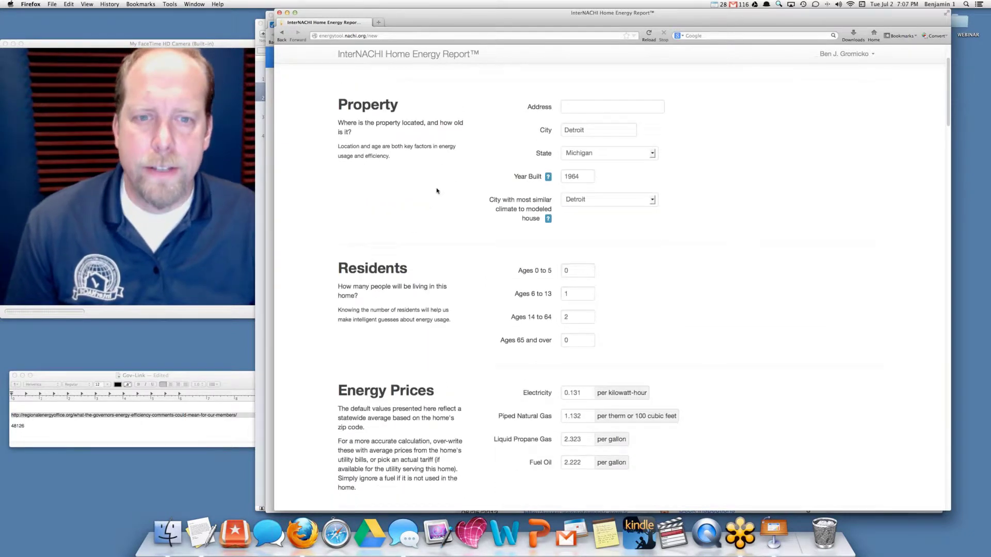
scroll(437, 191, "down", 6)
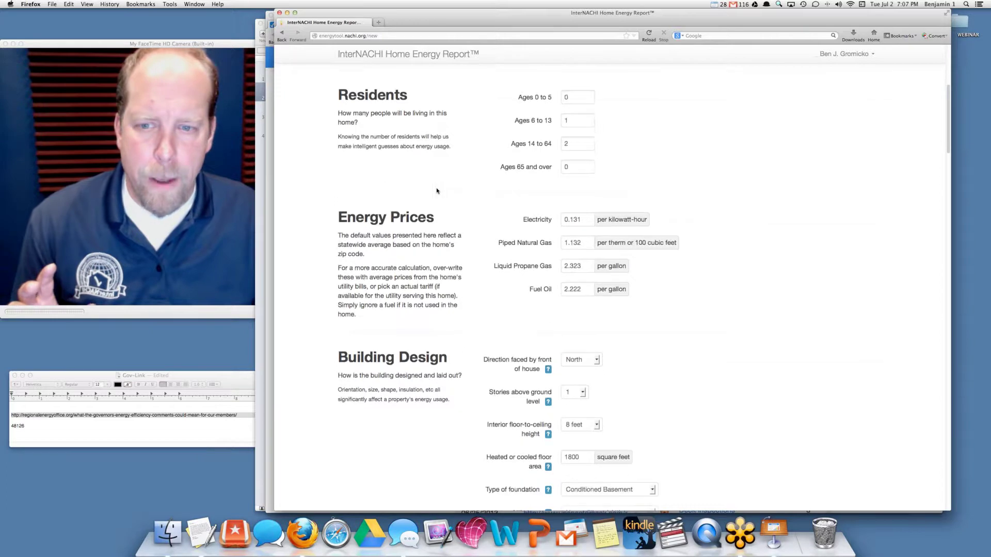
key("alt+super+8")
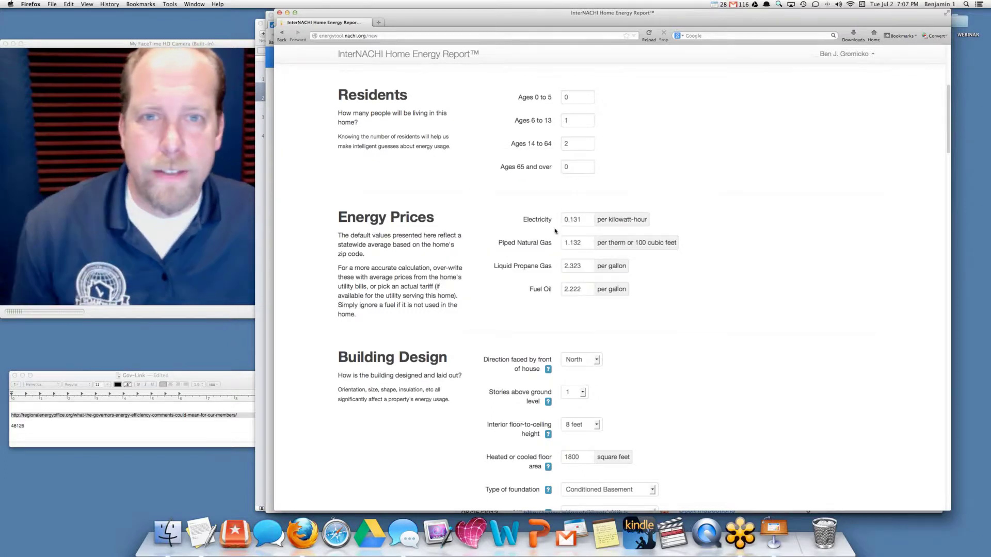
scroll(555, 231, "up", 10)
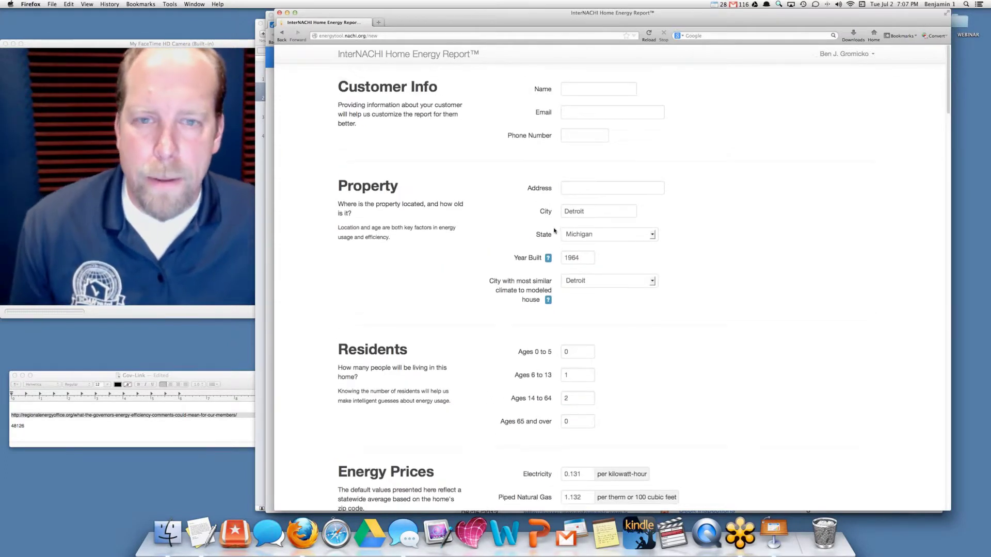
left_click(574, 92)
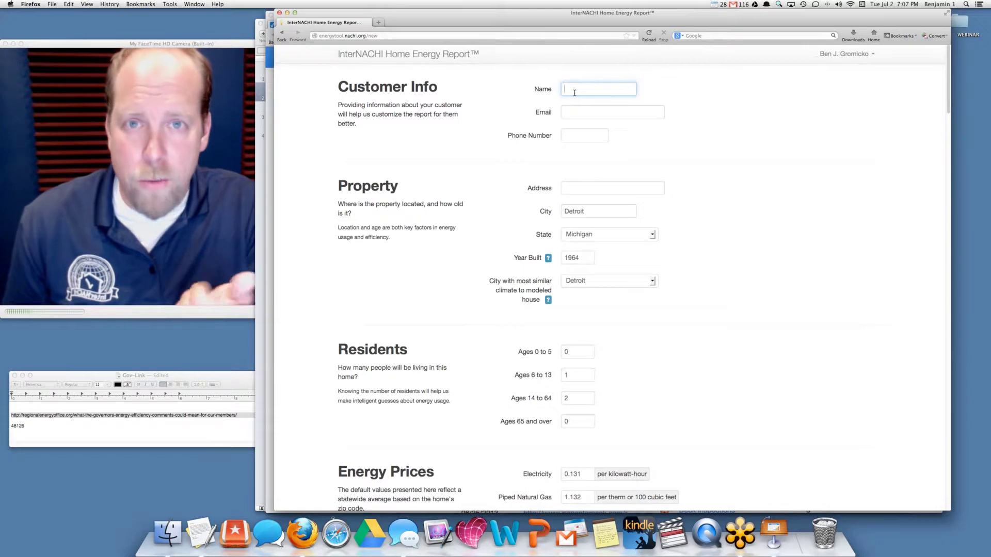
Fill in the customer's full name, e-mail and phone number using the autocomplete suggestions.
type("B")
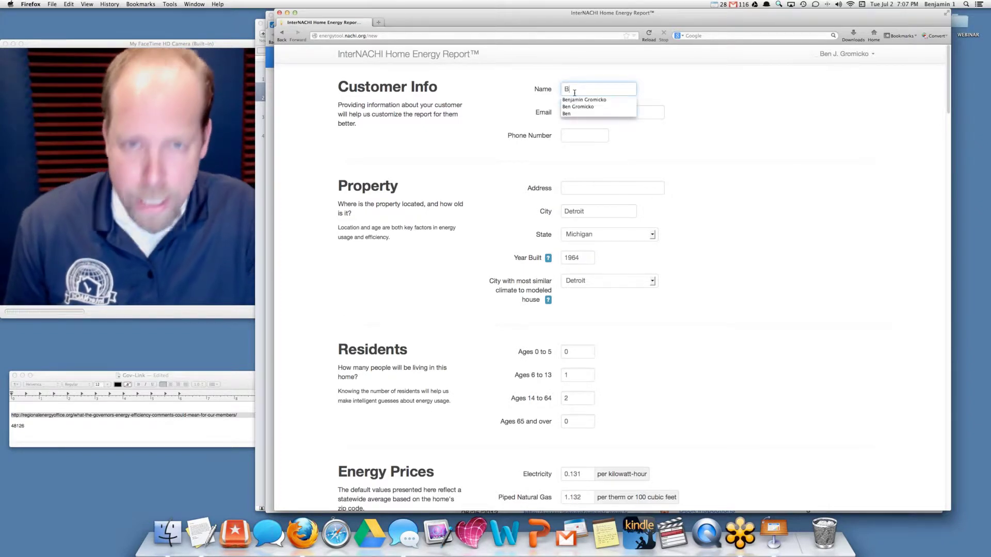
type("en")
key("Down")
key("Return")
key("Tab")
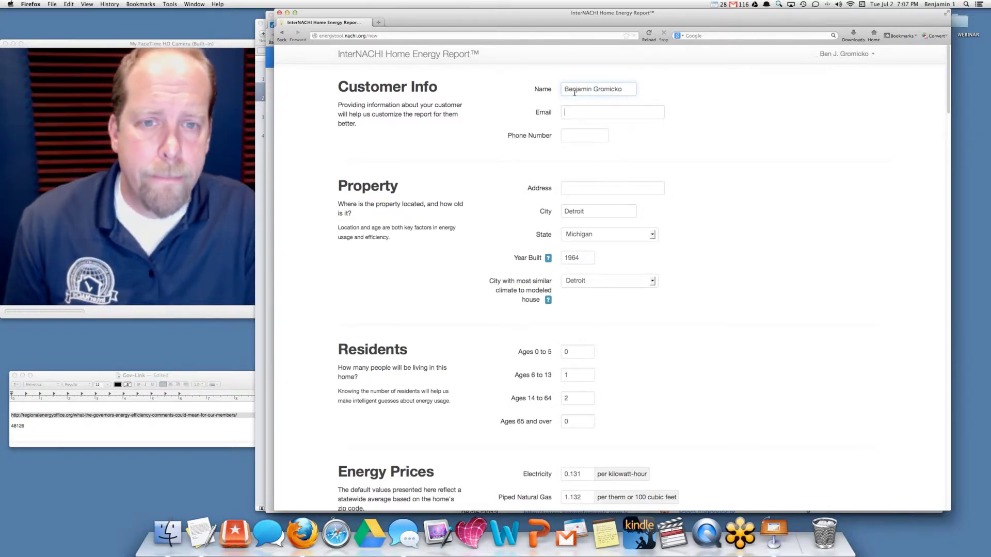
type("ben")
key("Down")
key("Return")
key("Tab")
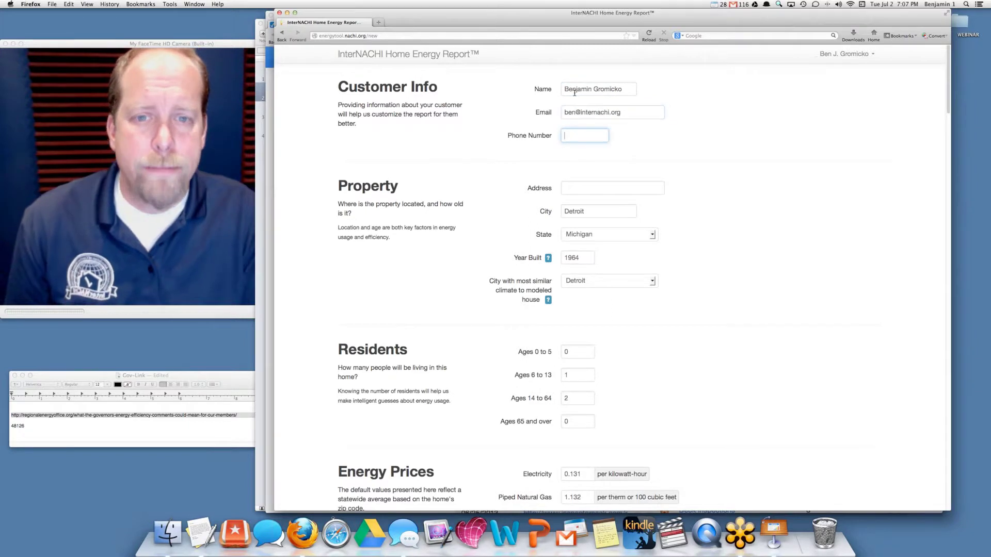
type("30")
key("Down")
key("Return")
key("Tab")
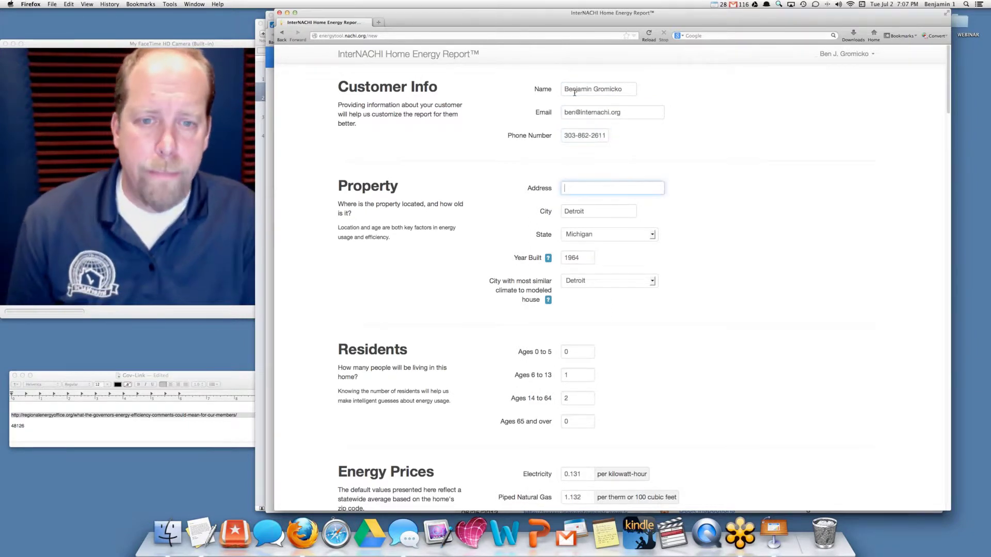
Enter the property's street address, keeping Michigan as the state.
type("123")
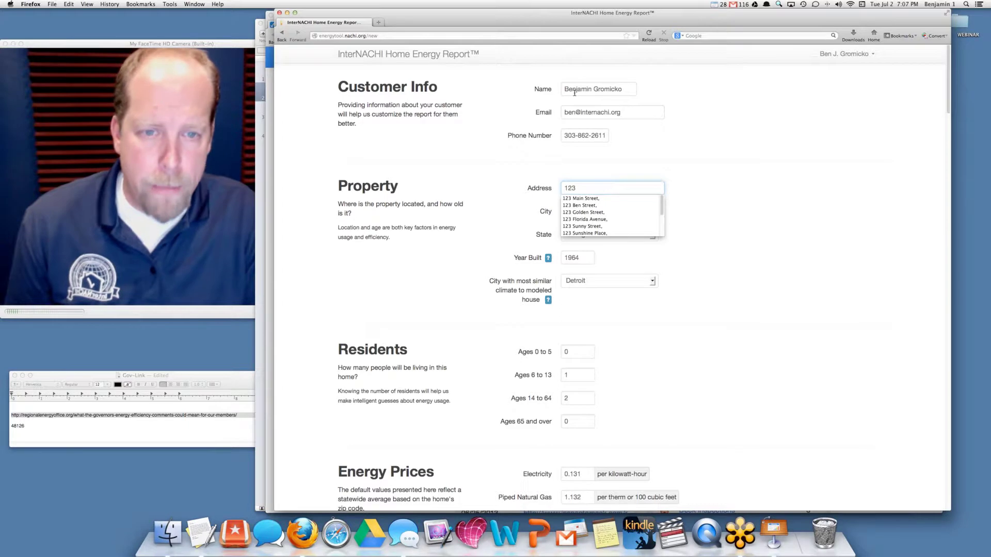
key("Down")
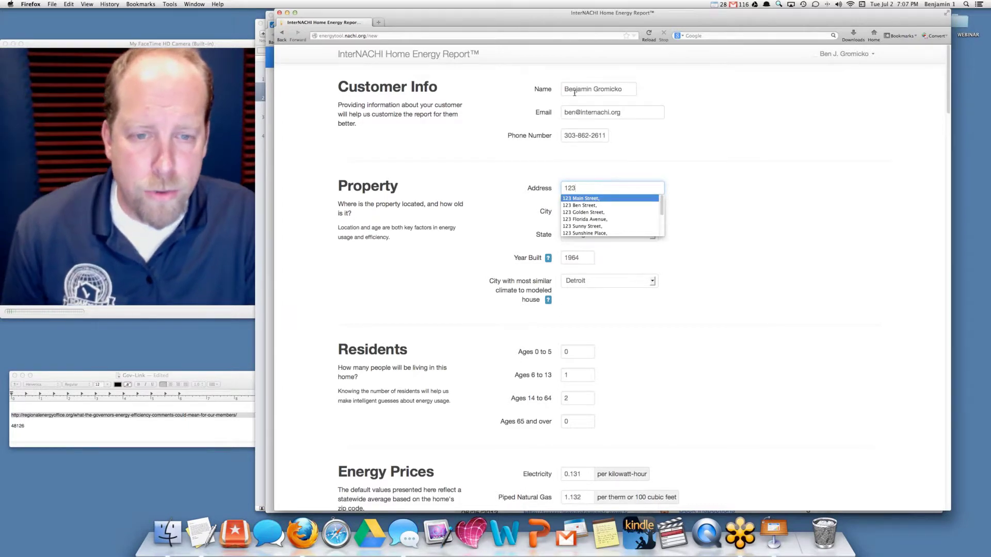
type("4 Detroit Avenue,")
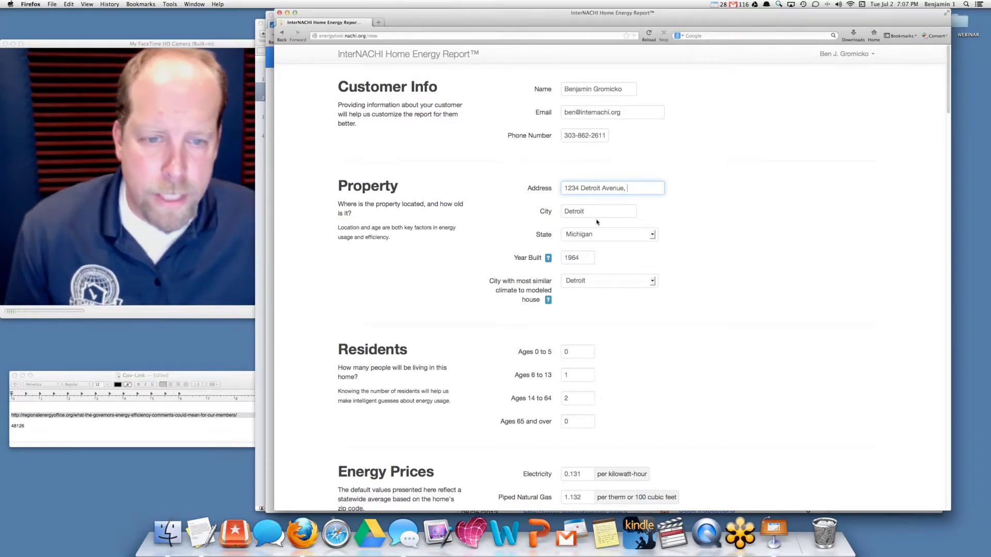
left_click(592, 238)
left_click(591, 238)
Change the Year Built to 1970.
left_click(585, 258)
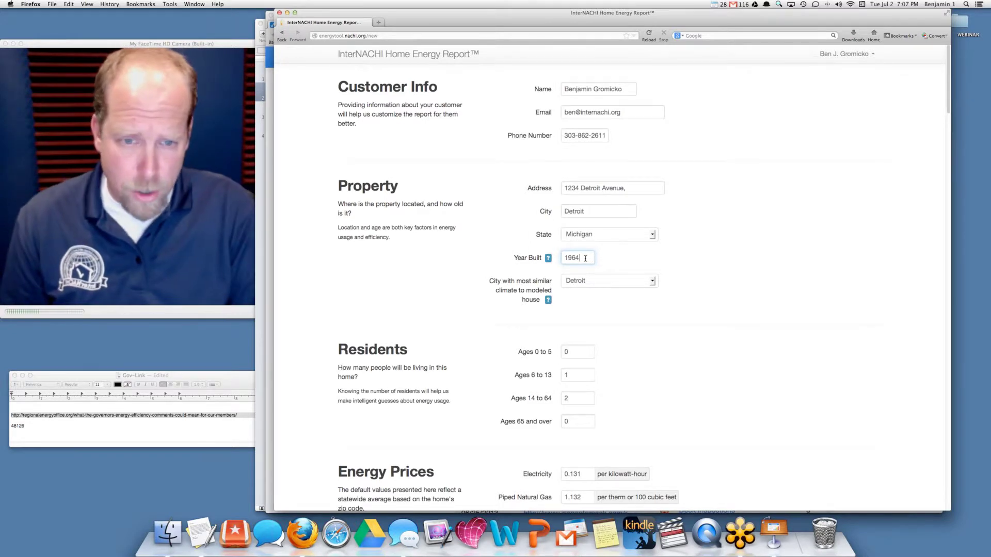
key("BackSpace")
key("BackSpace")
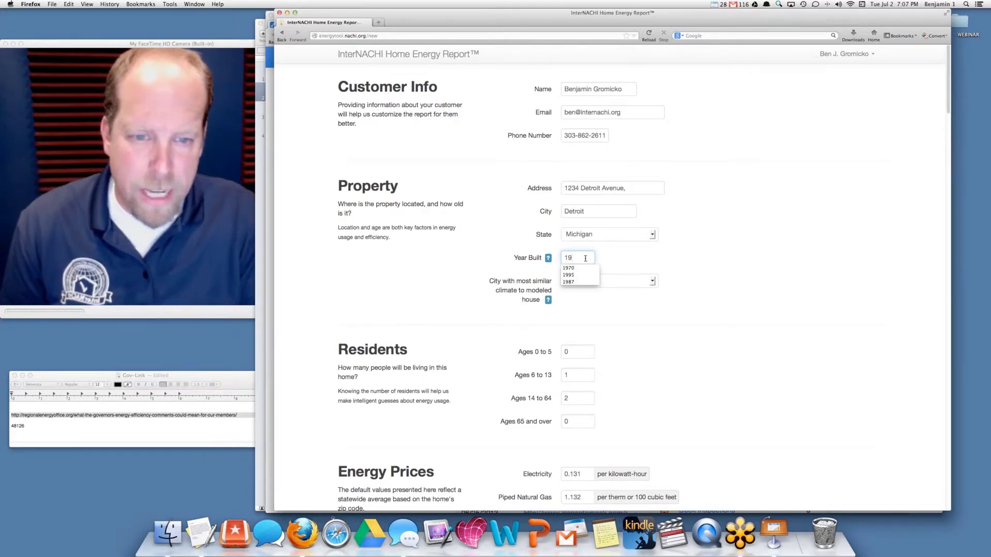
type("70")
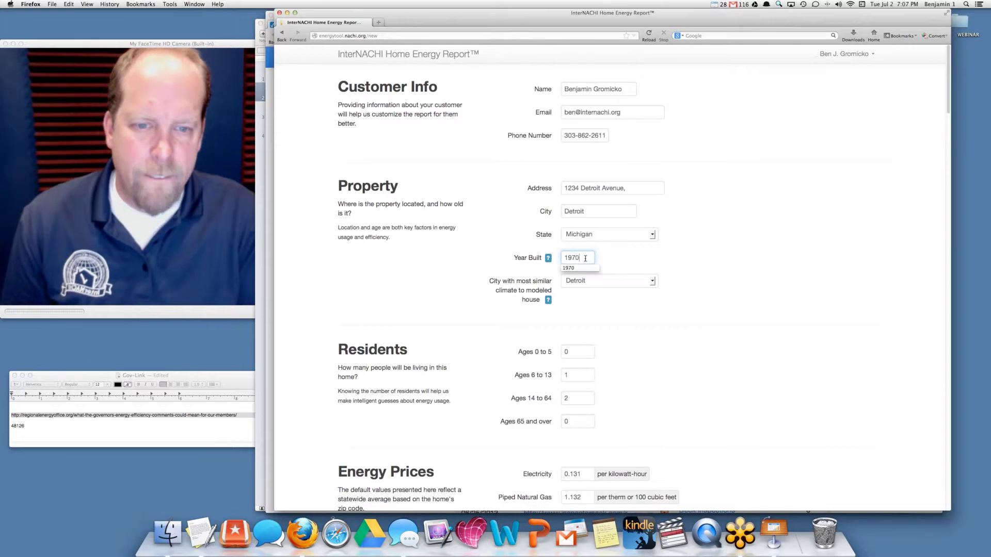
left_click(706, 236)
scroll(703, 236, "down", 3)
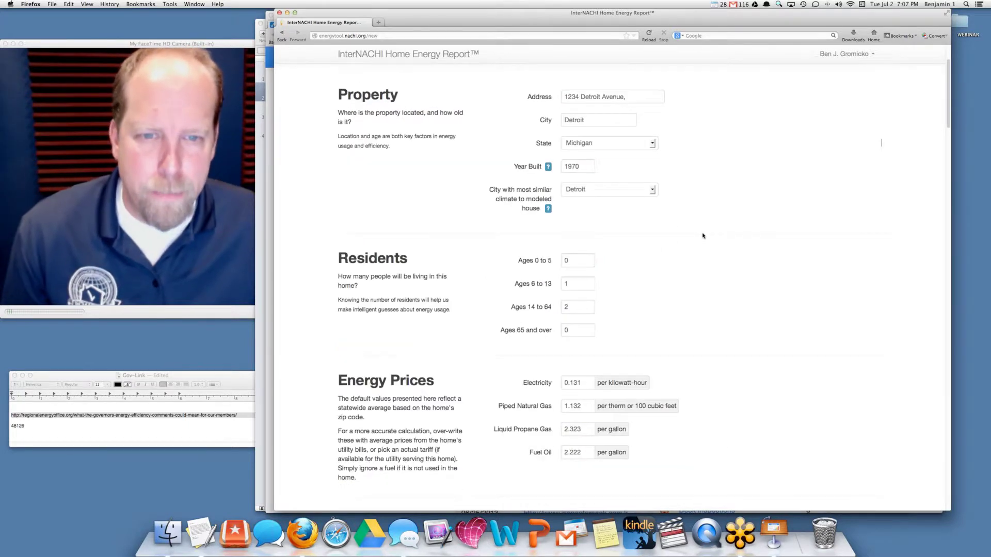
scroll(670, 228, "down", 3)
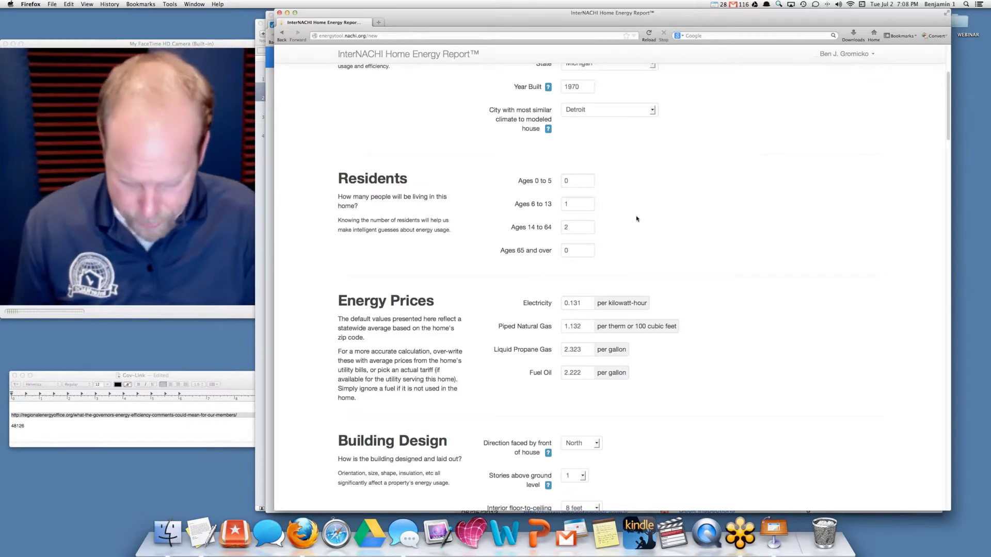
Zoom the form in and set the Ages 65 and over count to 1.
key("super+plus")
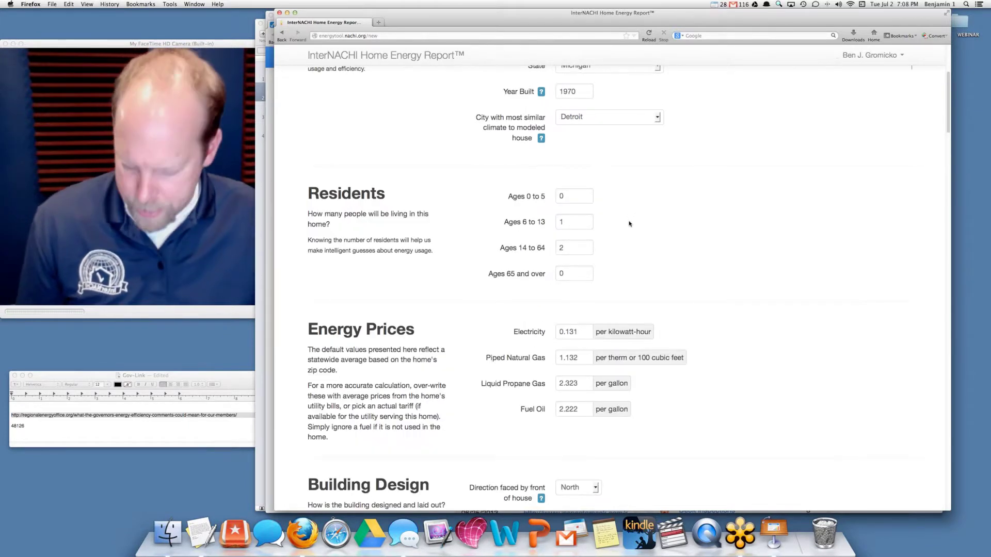
key("alt+super+8")
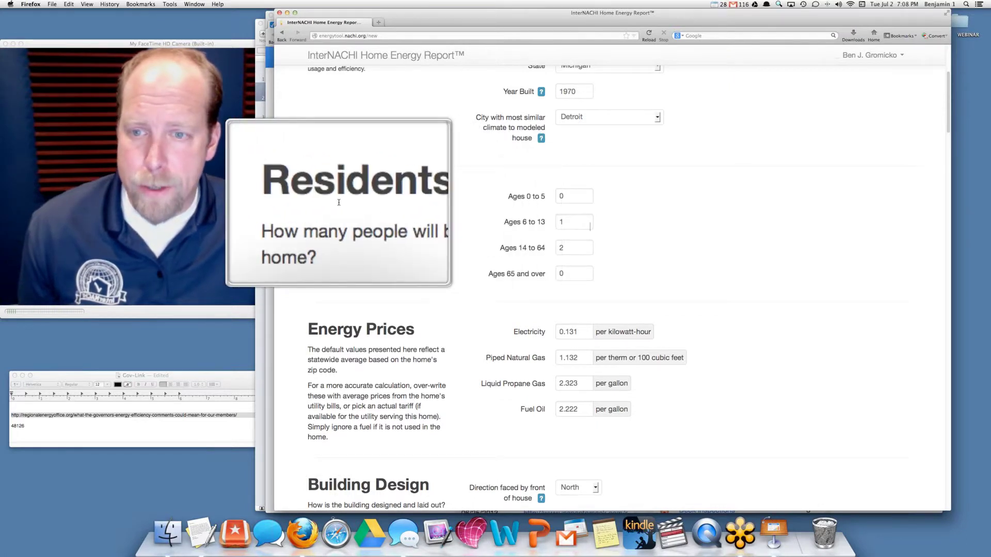
key("alt+super+8")
left_click(574, 198)
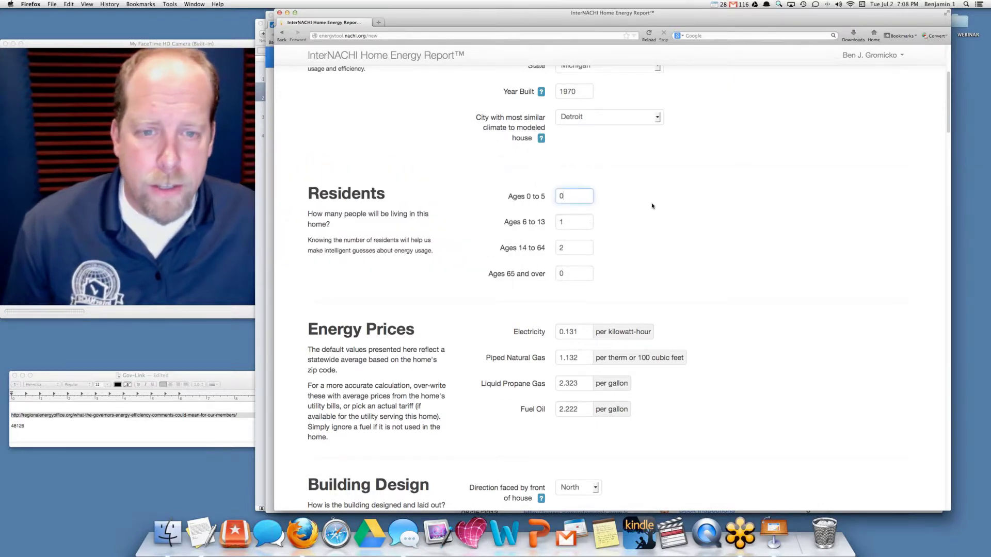
scroll(650, 203, "down", 1)
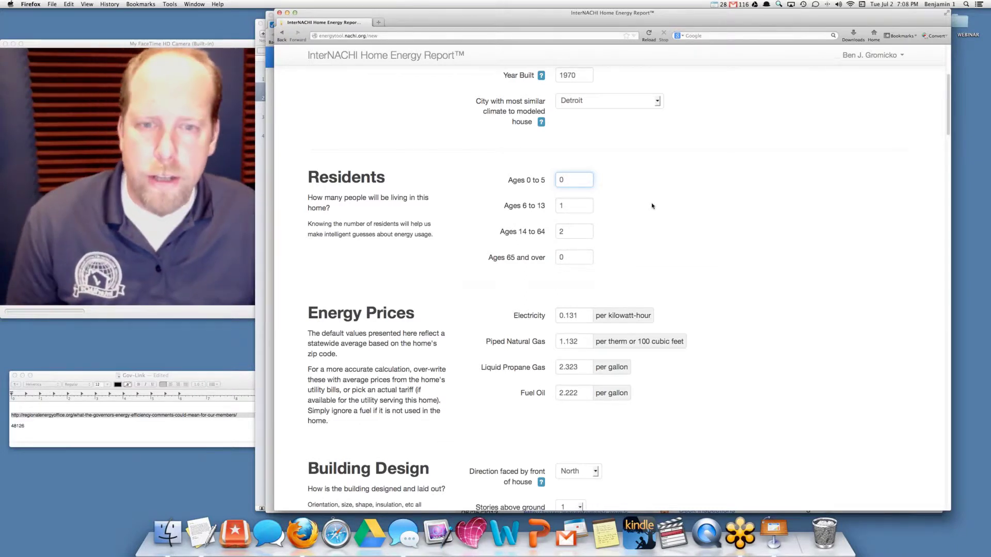
left_click(574, 260)
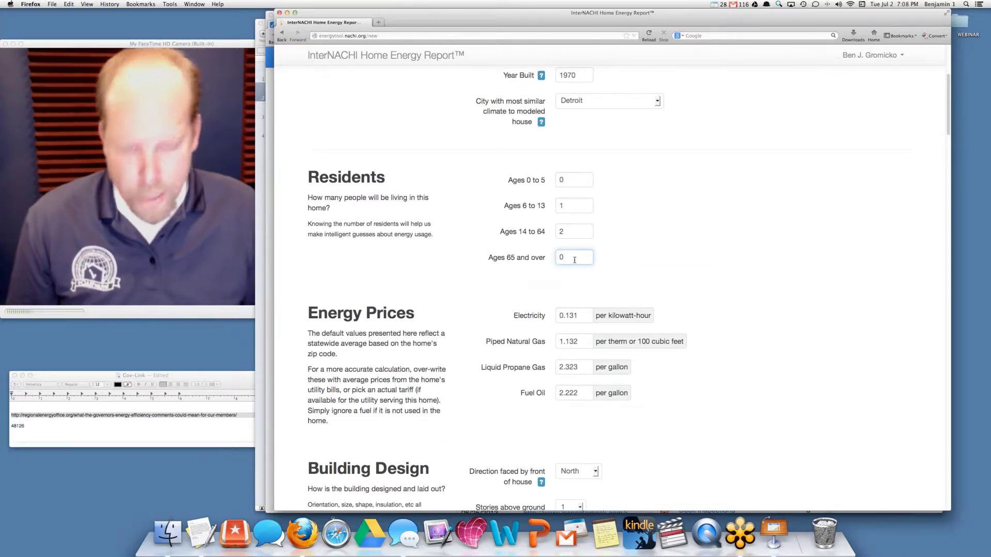
key("BackSpace")
type("1")
Set the Ages 6 to 13 count to 2.
left_click(571, 205)
key("BackSpace")
type("2")
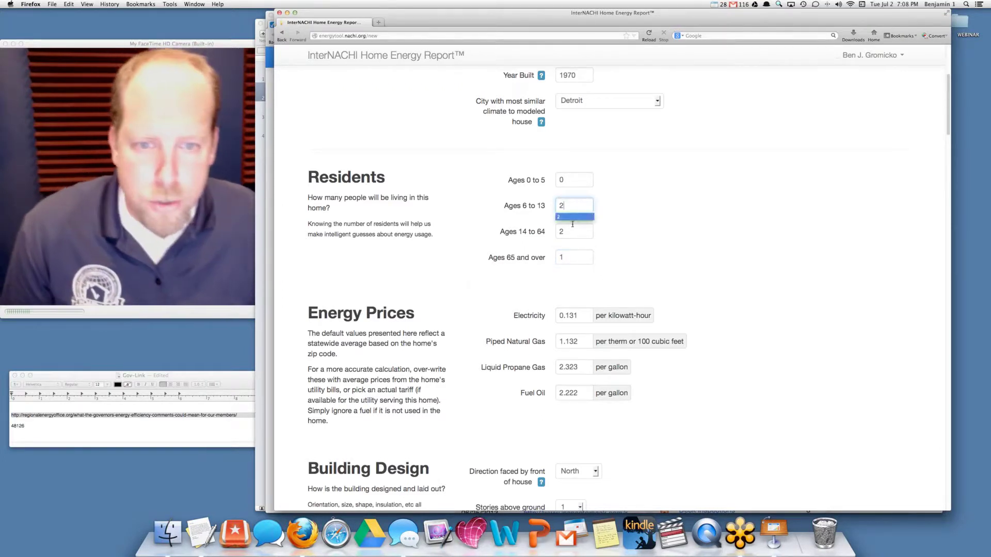
left_click(573, 226)
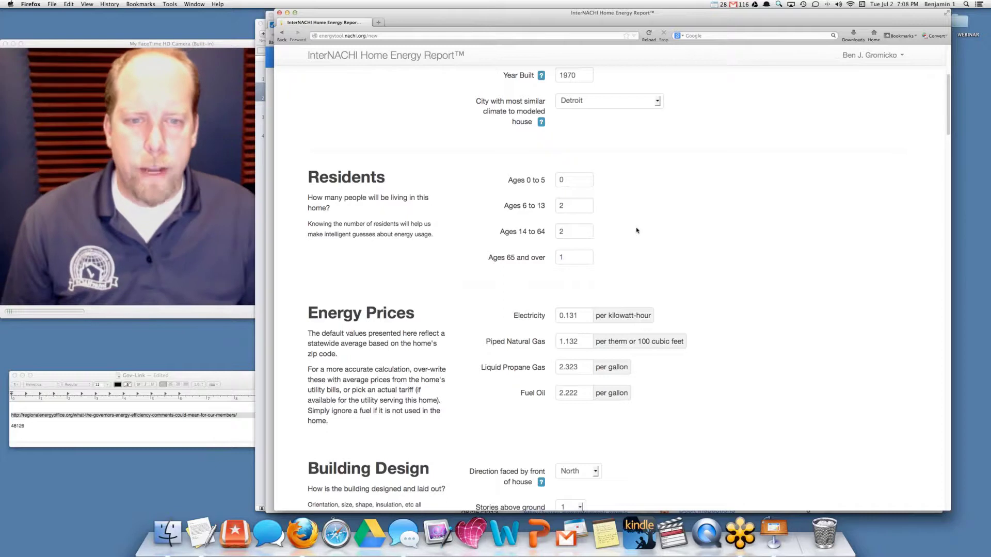
scroll(637, 230, "down", 2)
scroll(637, 230, "down", 4)
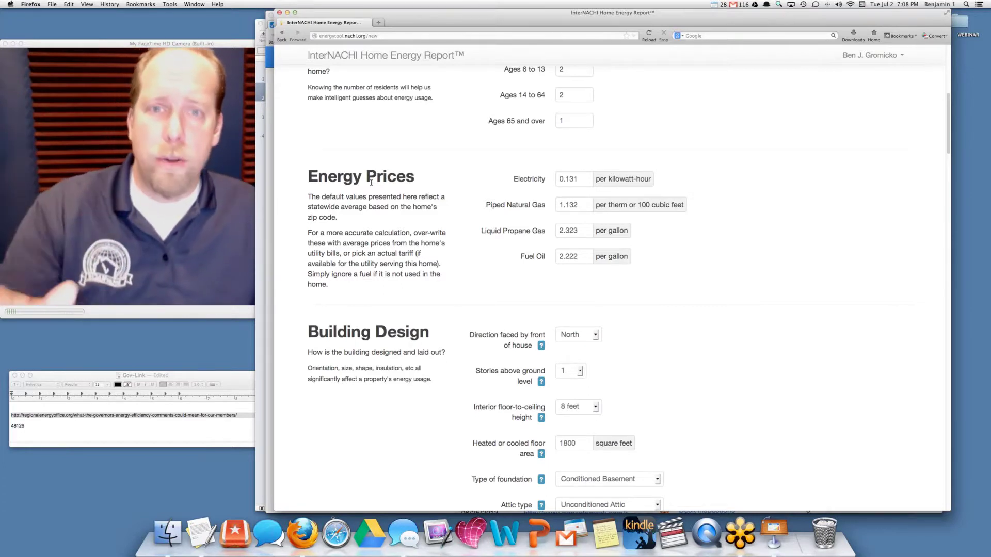
Set the house to face East and have two stories.
left_click(372, 182)
scroll(372, 181, "down", 6)
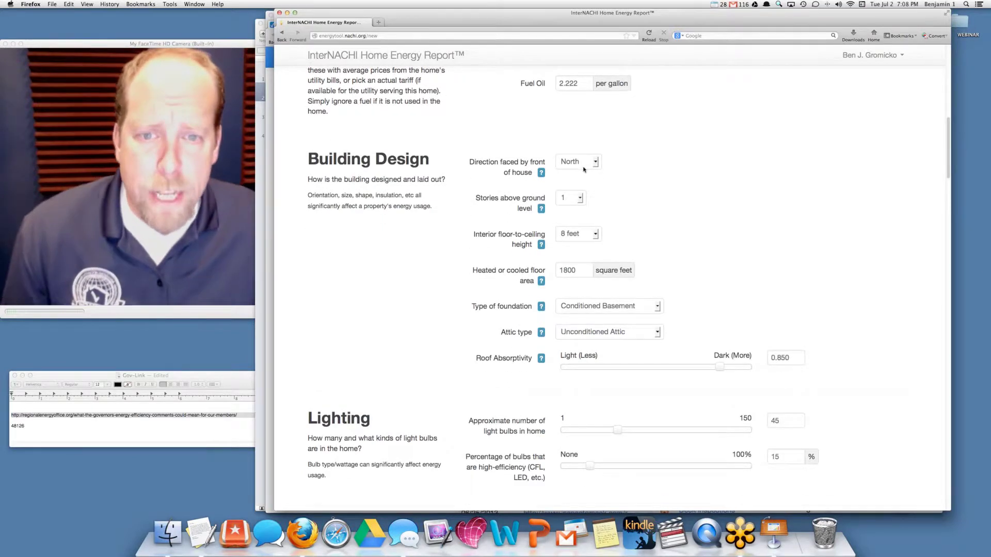
left_click(586, 166)
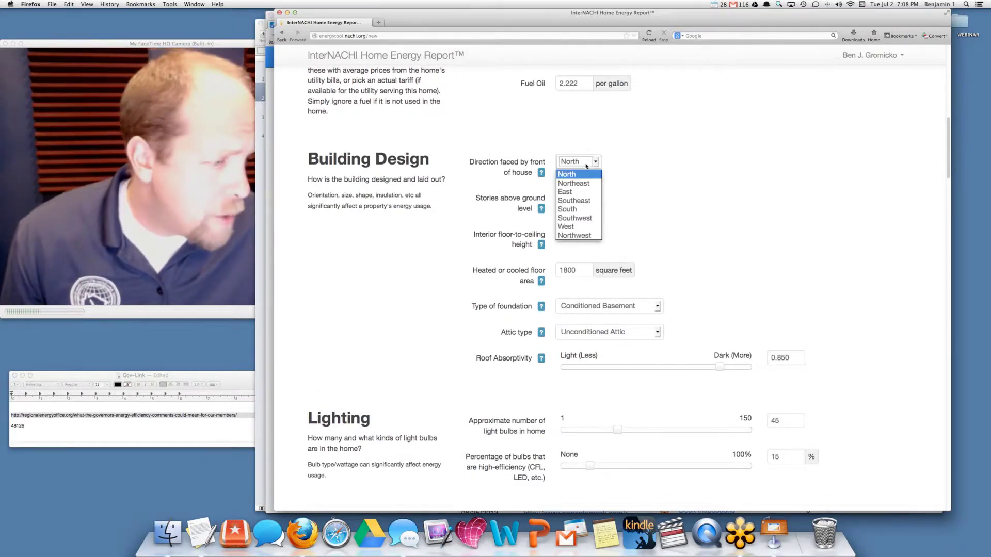
left_click(570, 191)
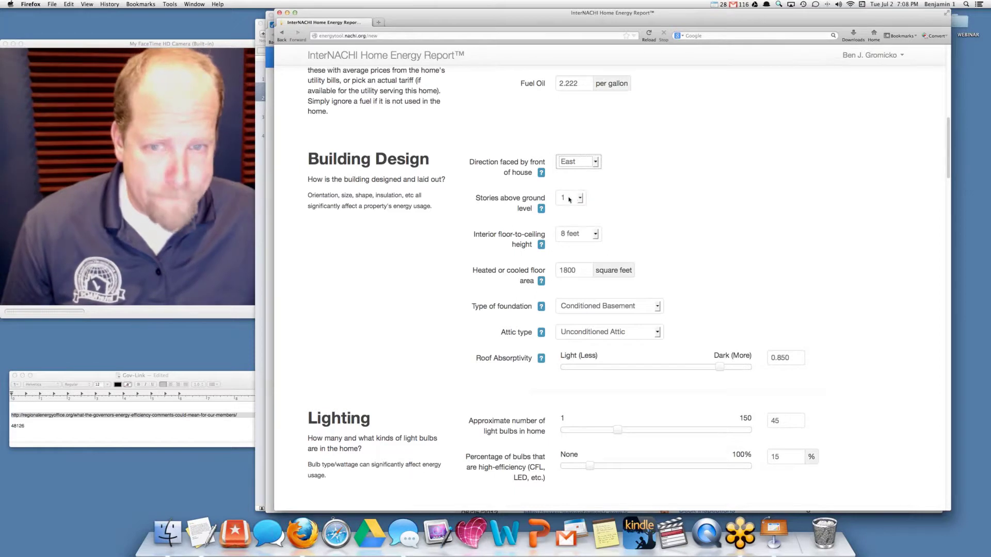
left_click(570, 197)
left_click(565, 225)
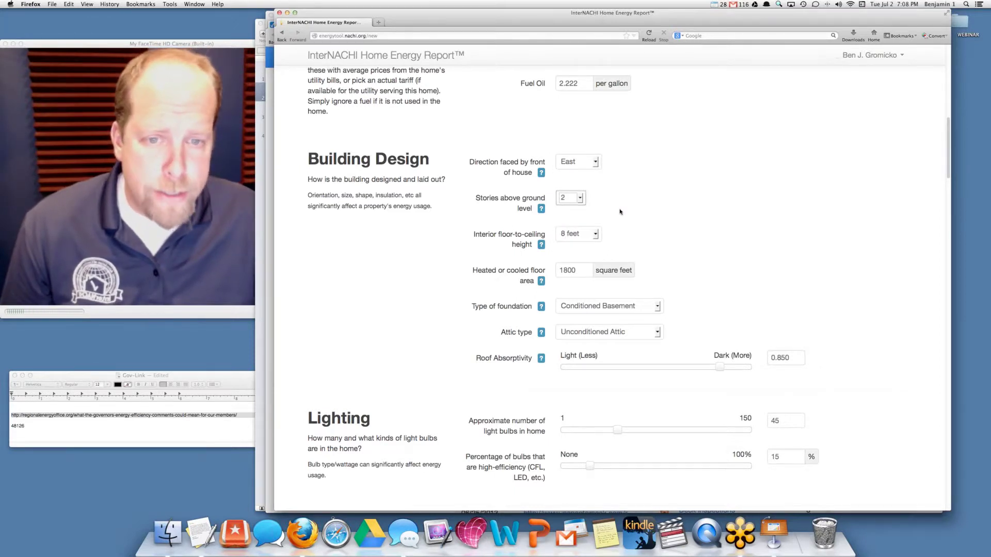
Change the floor area from 1800 to 2300.
scroll(621, 211, "down", 2)
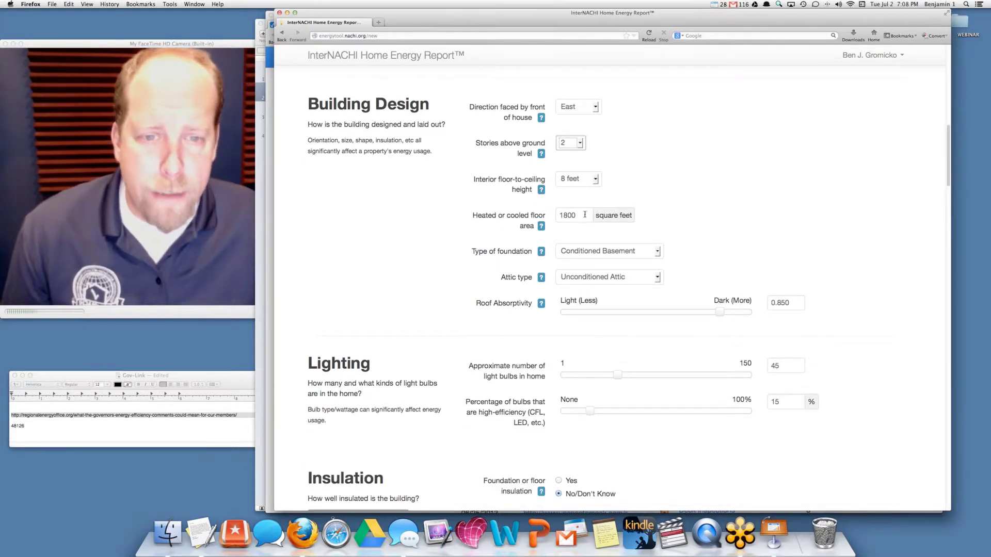
left_click_drag(583, 215, 559, 215)
type("2300")
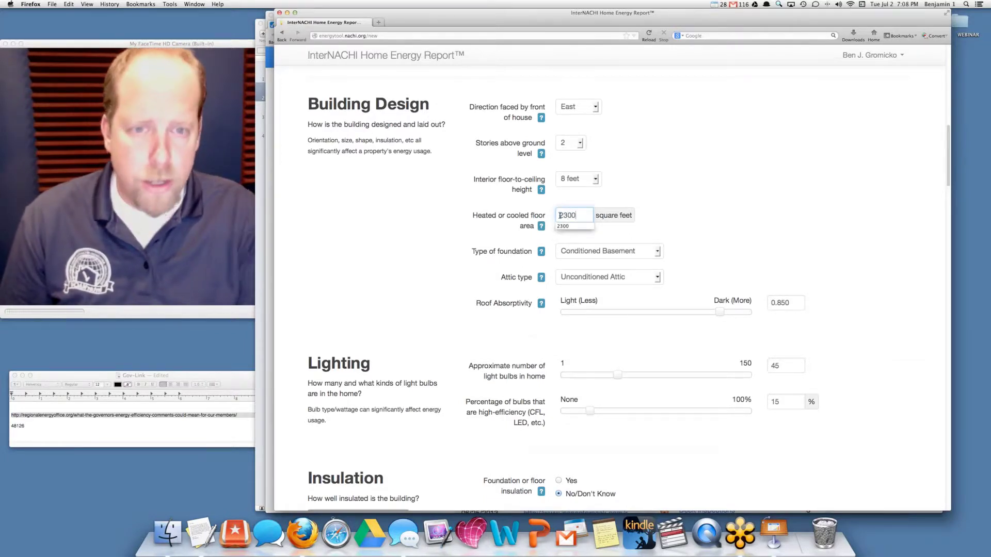
left_click(656, 197)
Set the foundation to Unconditioned Basement and keep Unconditioned Attic as the attic type.
scroll(656, 196, "down", 2)
left_click(634, 191)
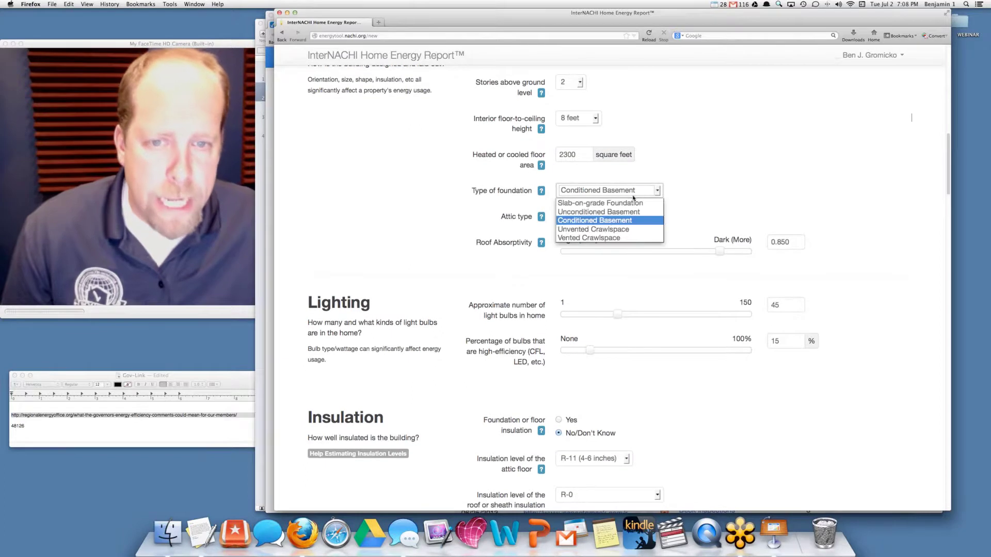
left_click(626, 212)
scroll(665, 169, "down", 1)
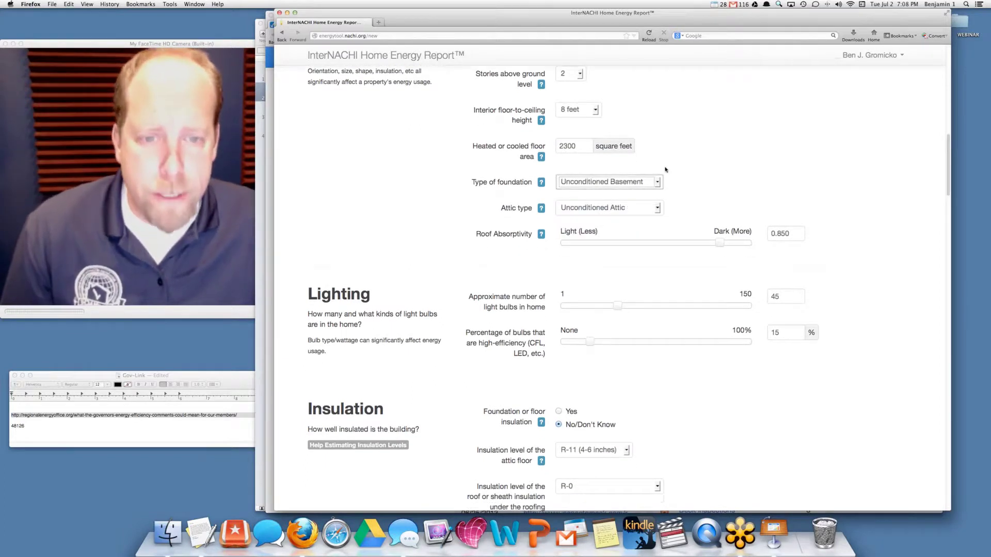
left_click(624, 194)
left_click(625, 195)
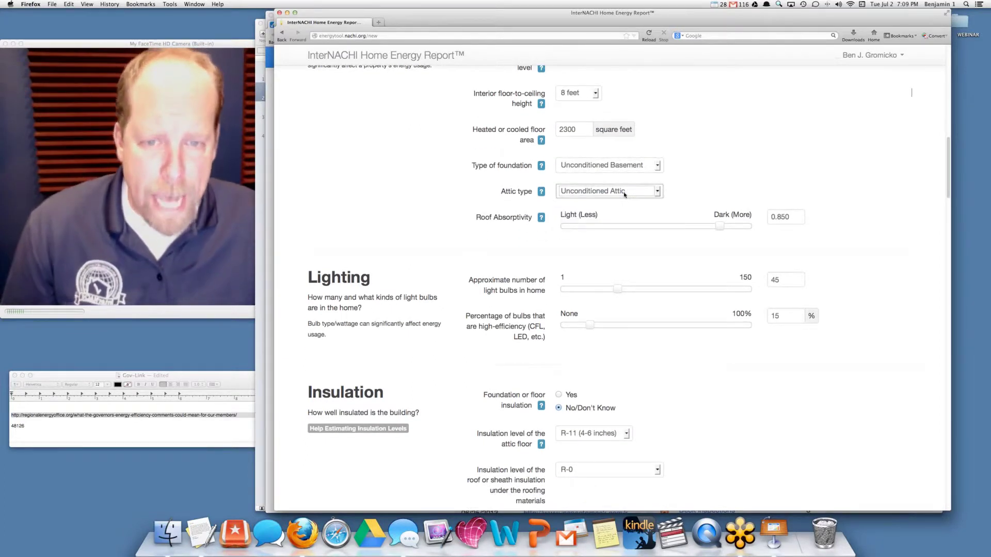
scroll(624, 194, "down", 4)
left_click(616, 192)
Slide the light bulb count to about 100 and the high-efficiency share to 25%.
left_click_drag(616, 192, 687, 192)
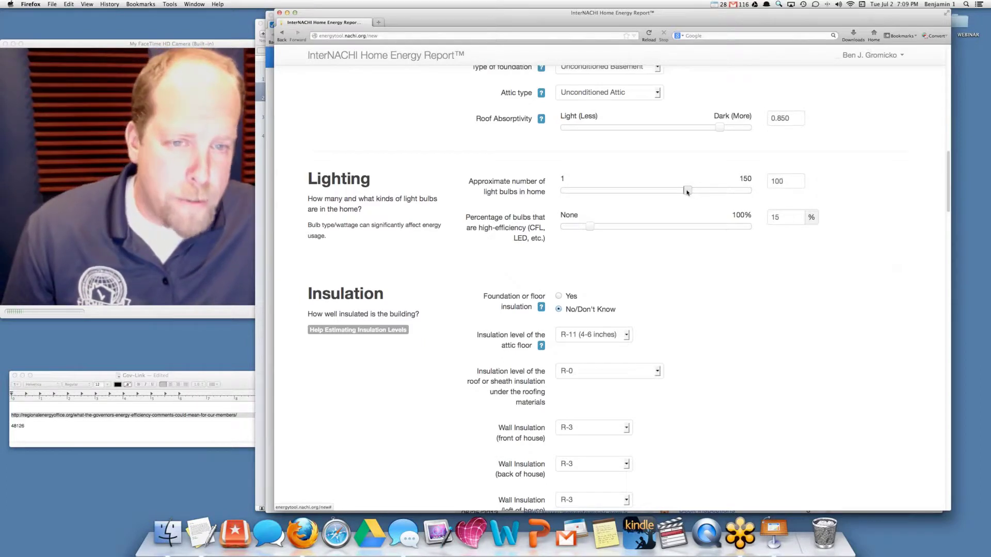
left_click(590, 228)
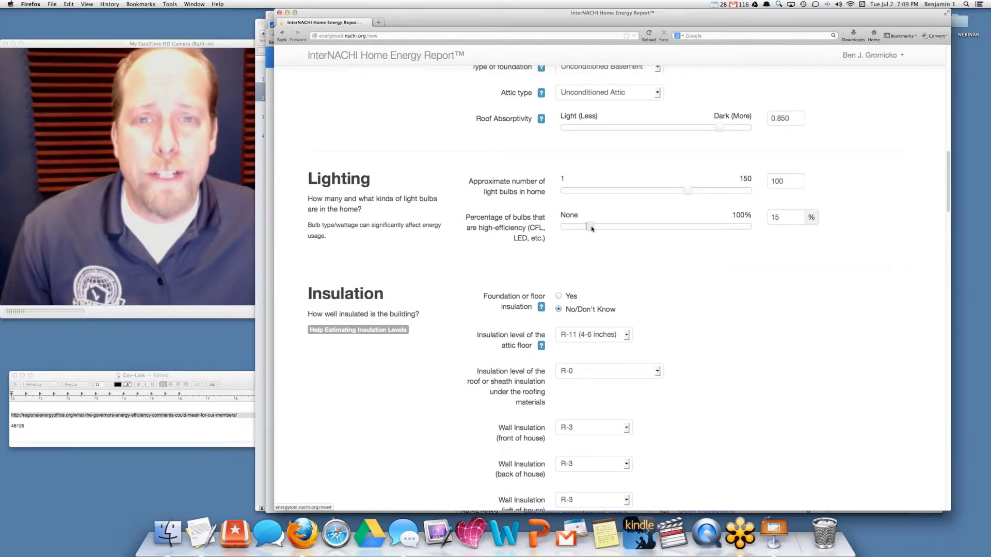
left_click_drag(591, 229, 611, 228)
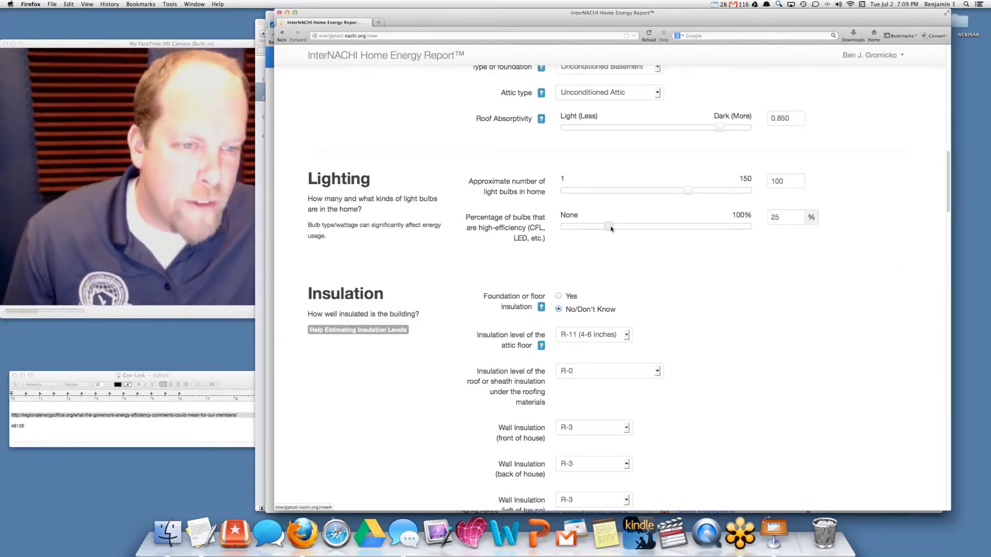
scroll(629, 204, "down", 3)
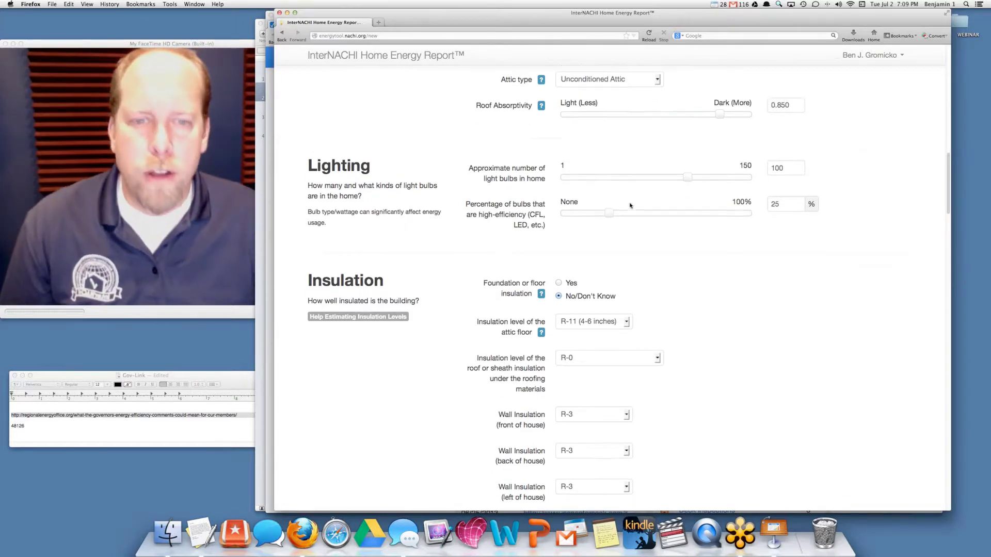
scroll(630, 205, "down", 1)
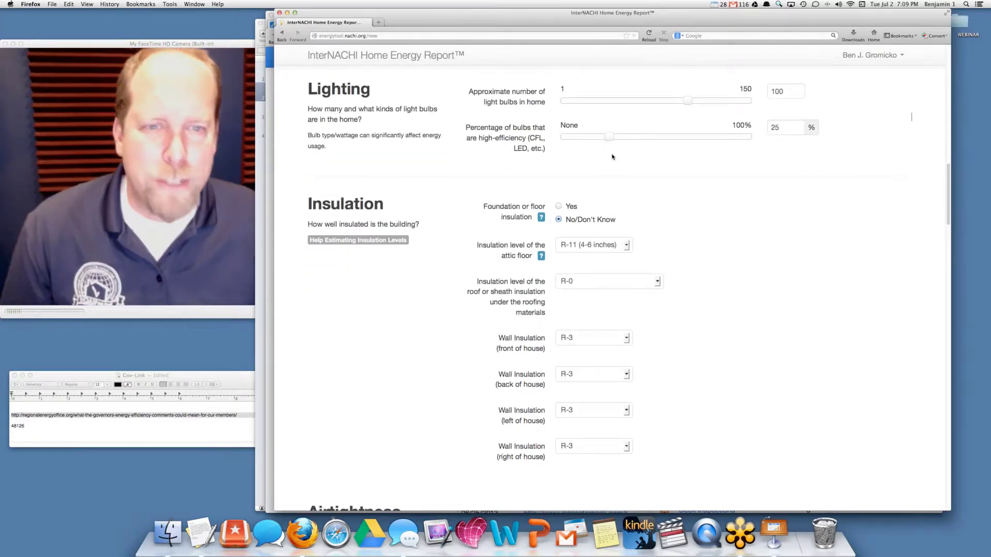
scroll(615, 168, "down", 2)
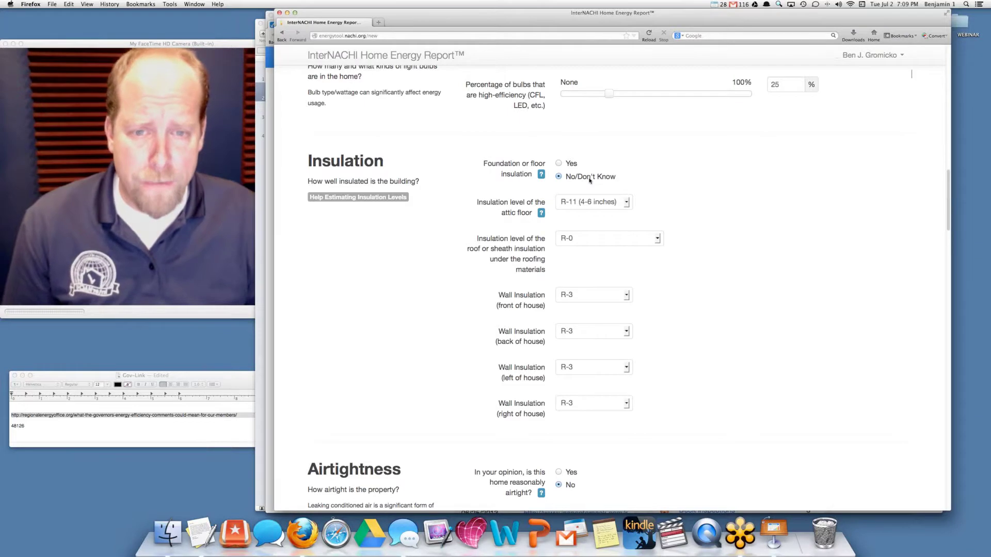
Set the attic floor insulation to R-19 (7-9 inches).
scroll(590, 180, "down", 1)
scroll(591, 187, "down", 1)
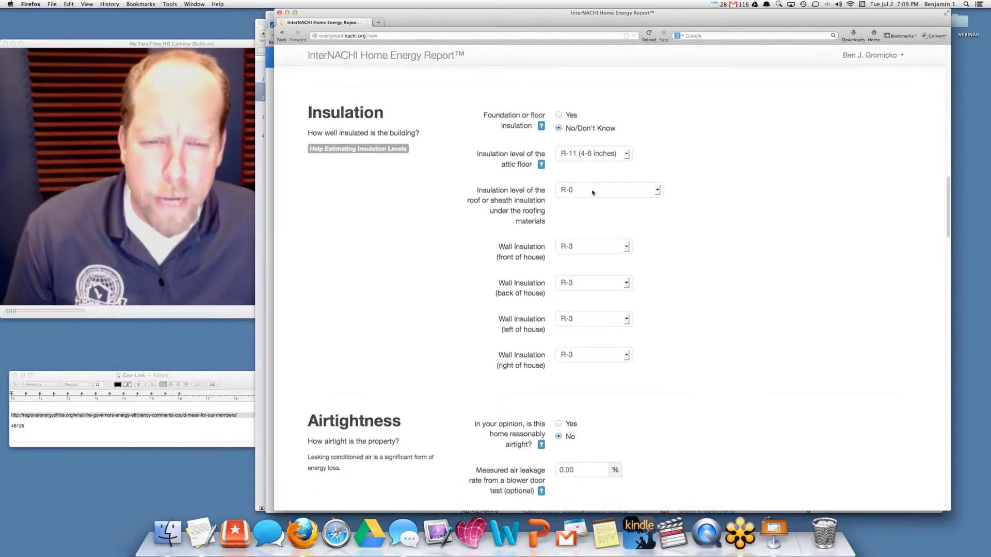
left_click(583, 157)
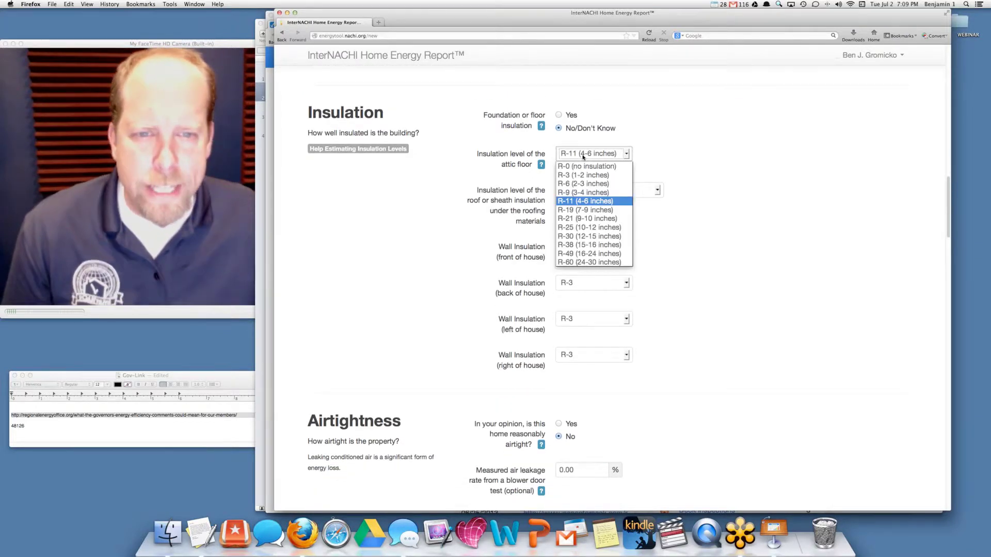
left_click(587, 210)
scroll(575, 171, "down", 3)
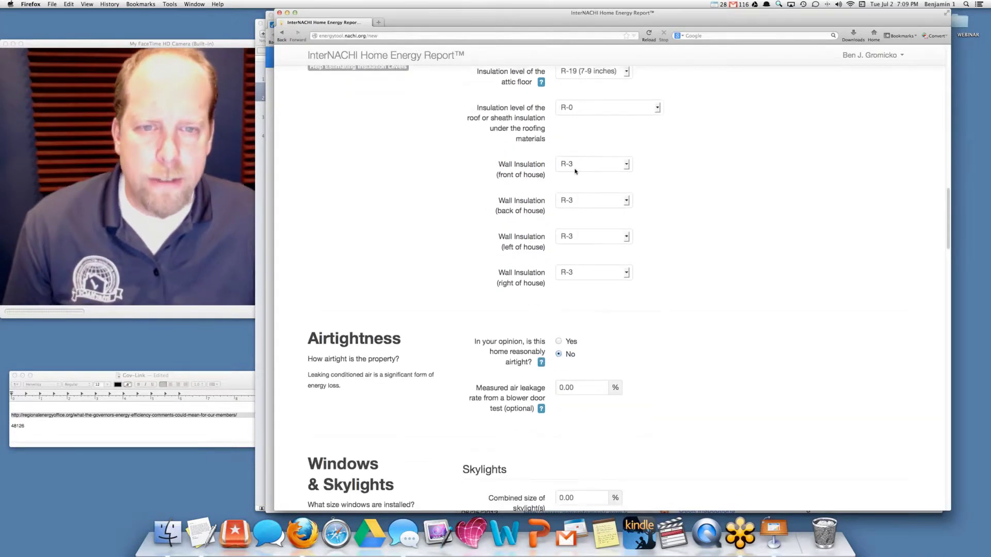
Set the front, back, left and right wall insulation each to R-11.
left_click(576, 166)
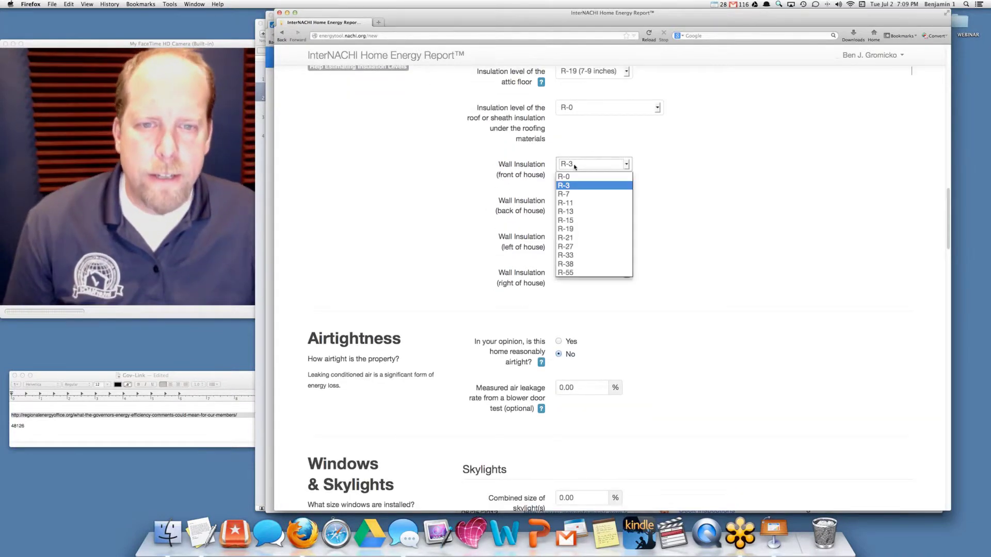
left_click(575, 203)
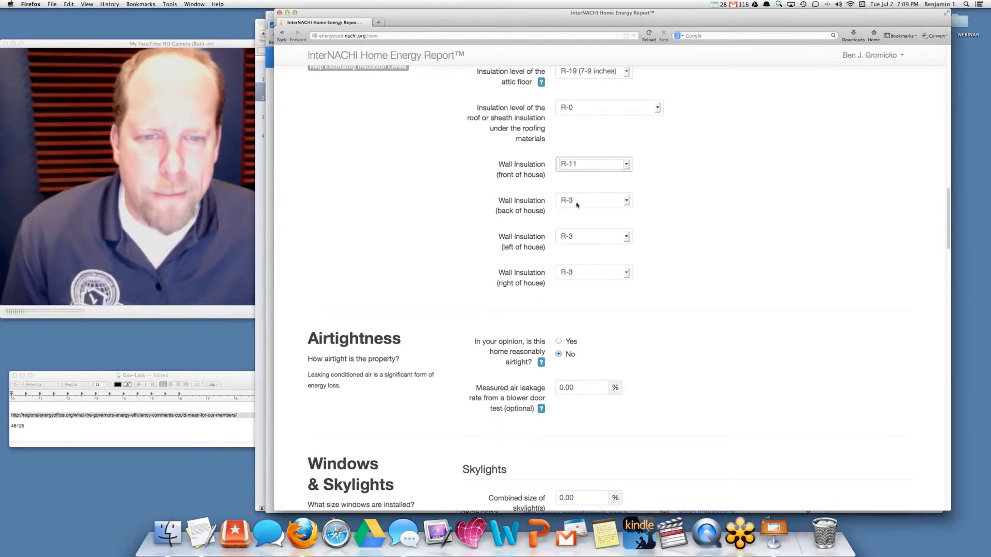
left_click(575, 201)
left_click(578, 239)
left_click(581, 239)
left_click(580, 275)
left_click(581, 274)
left_click(581, 312)
scroll(665, 245, "down", 6)
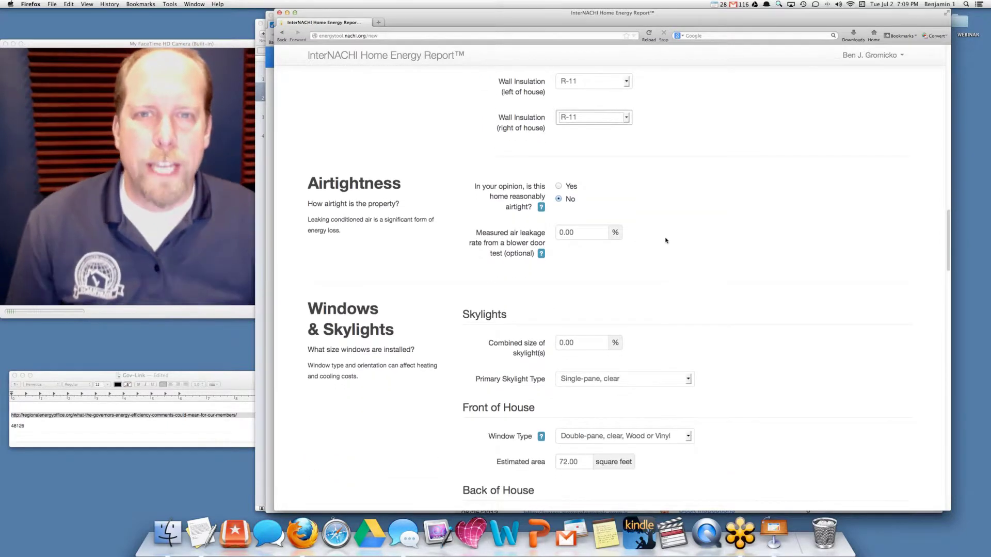
scroll(665, 240, "down", 3)
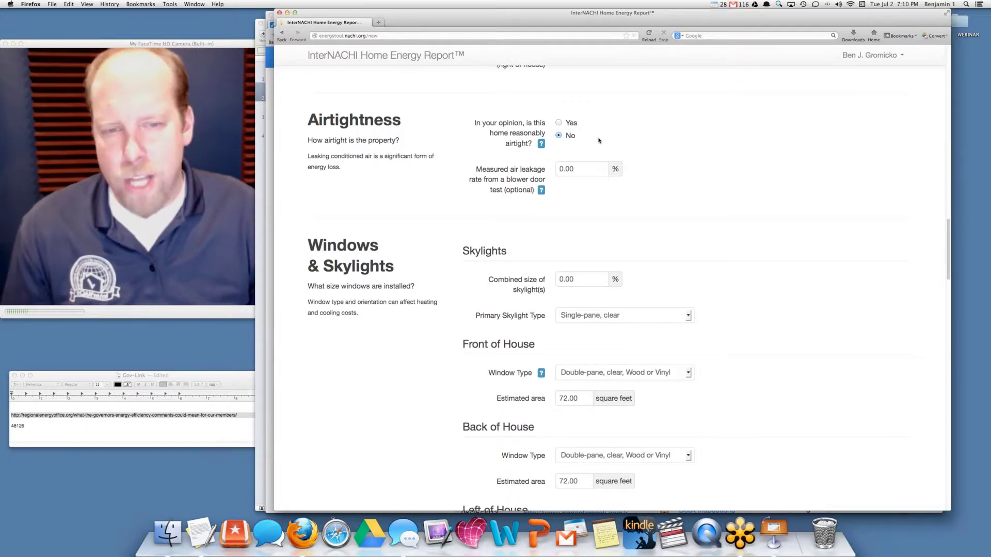
scroll(644, 148, "down", 1)
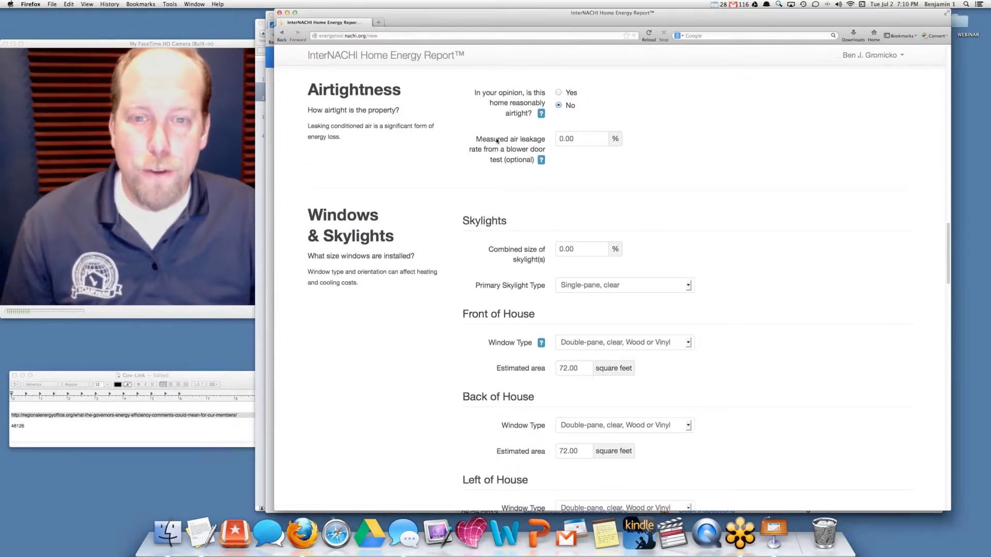
left_click_drag(471, 139, 615, 138)
left_click(678, 160)
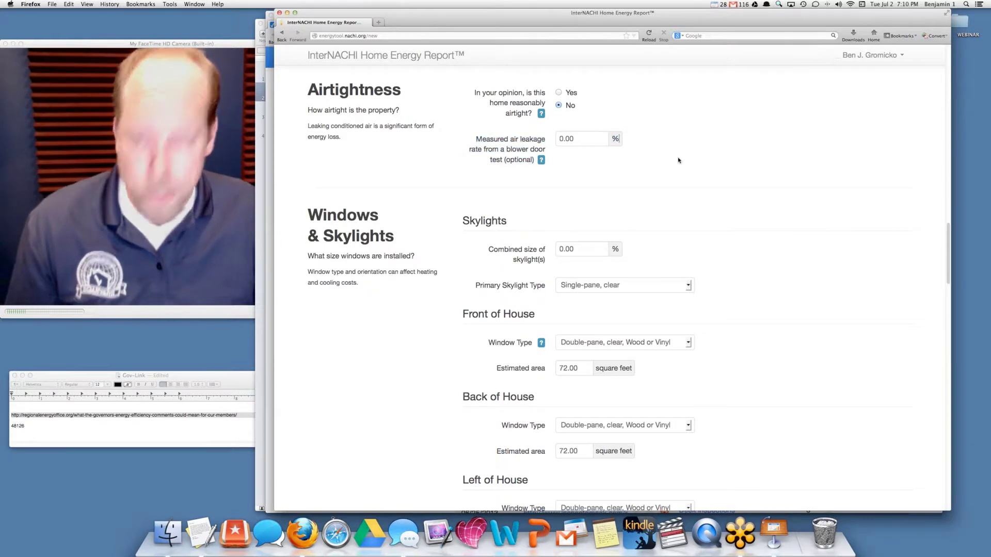
key("alt+super+8")
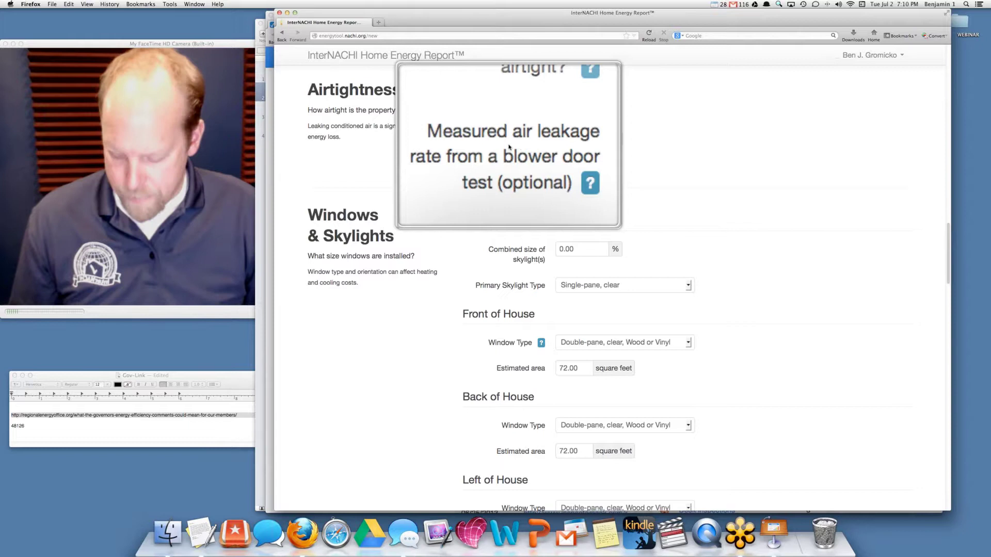
key("alt+super+8")
scroll(597, 159, "down", 3)
scroll(650, 154, "up", 5)
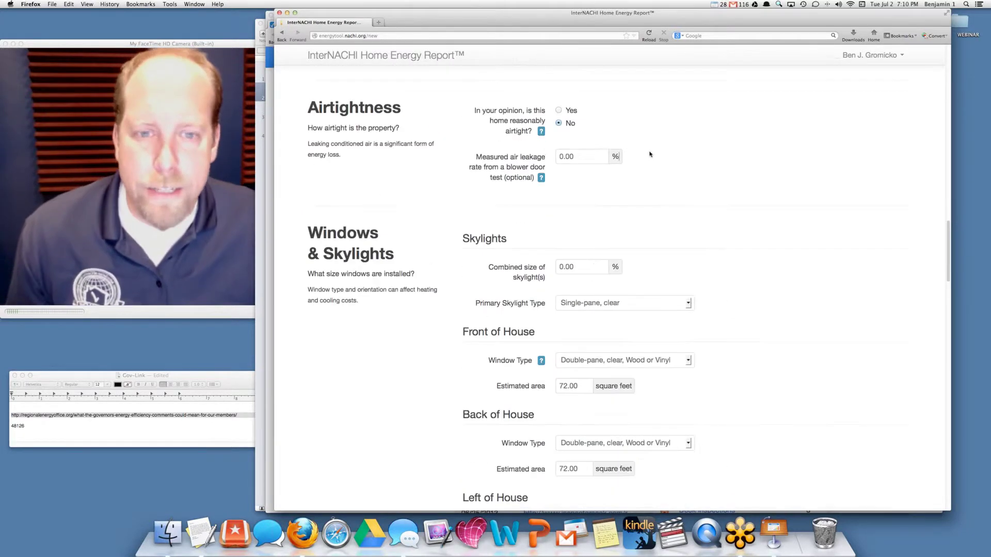
Set the front and back window types to Double-pane, tinted, Aluminum.
scroll(649, 153, "down", 5)
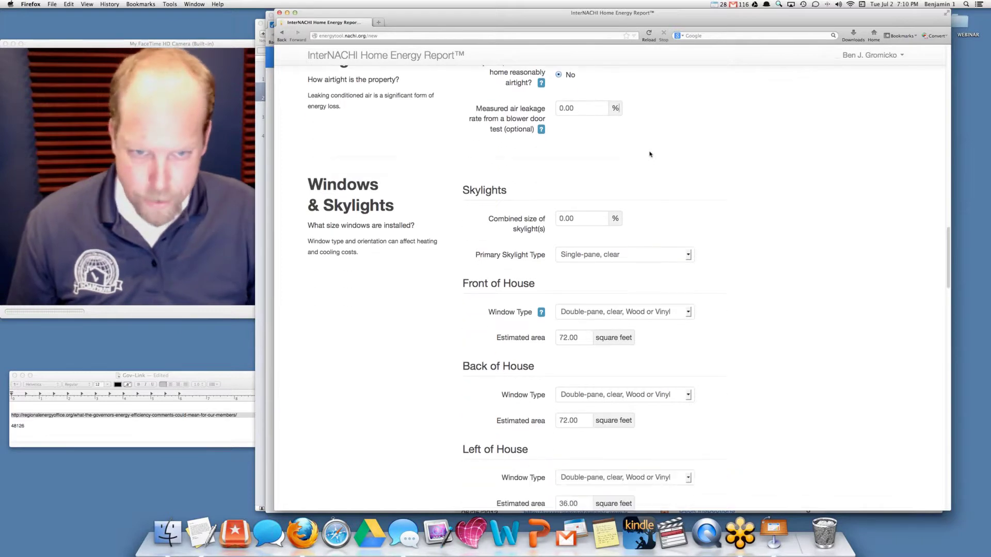
scroll(528, 152, "down", 4)
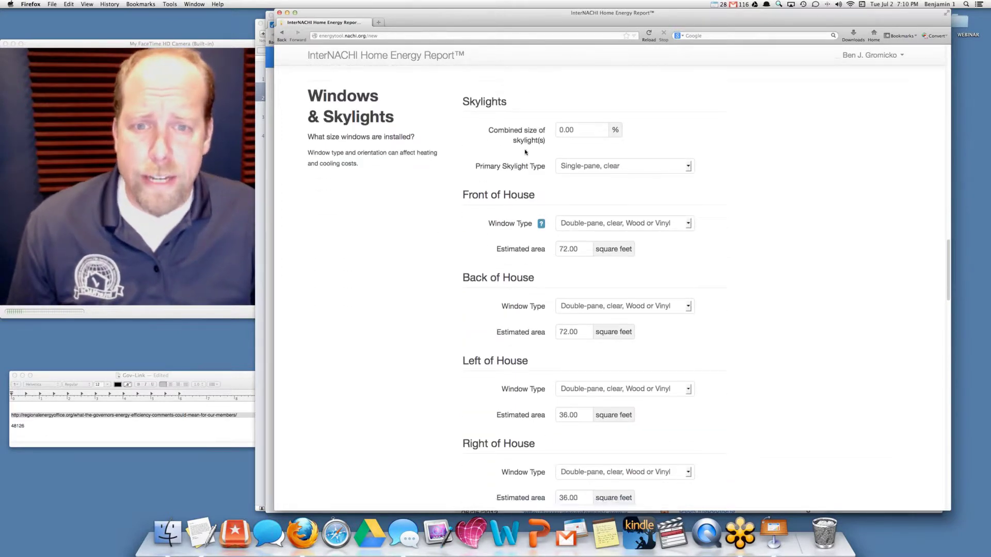
scroll(655, 247, "up", 3)
left_click(651, 234)
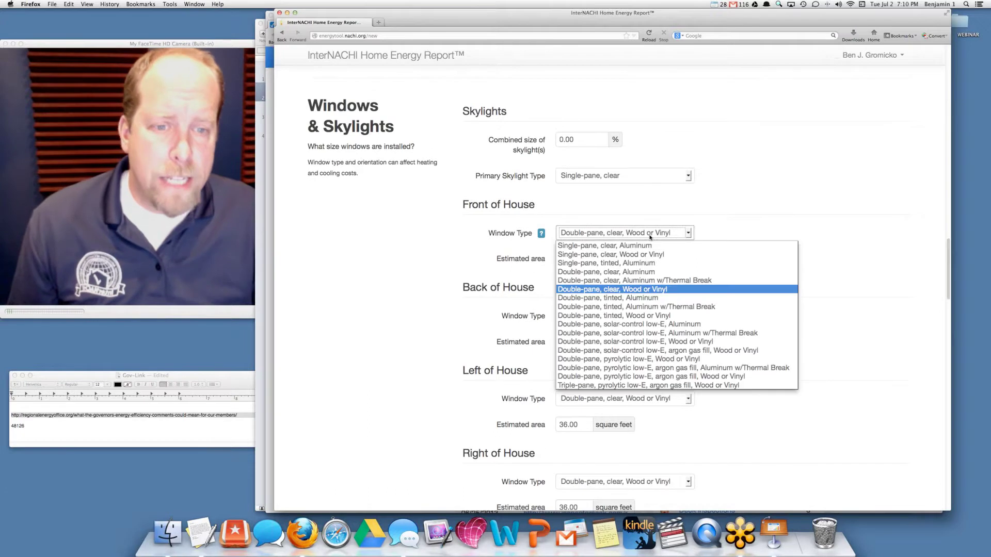
left_click(659, 297)
scroll(701, 235, "down", 3)
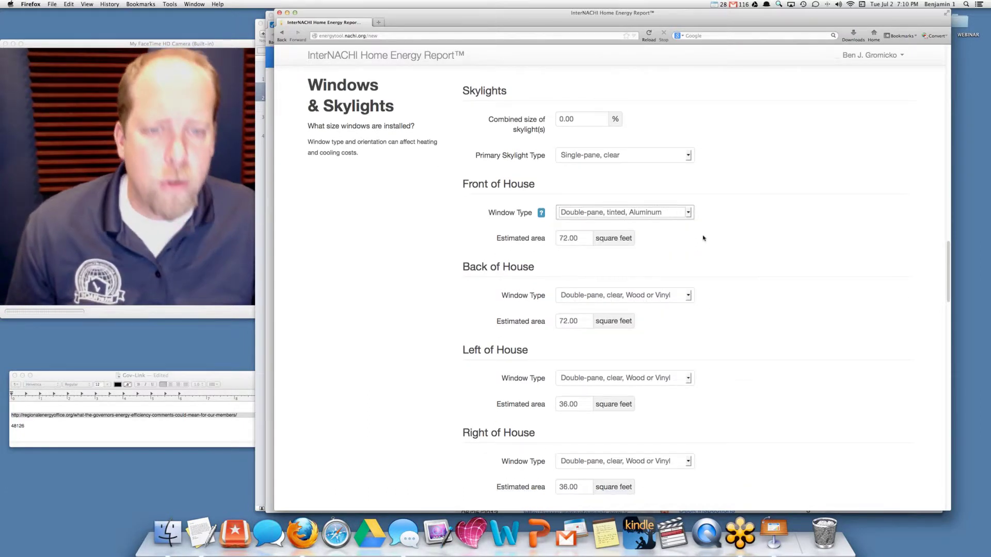
left_click(571, 188)
scroll(567, 193, "down", 3)
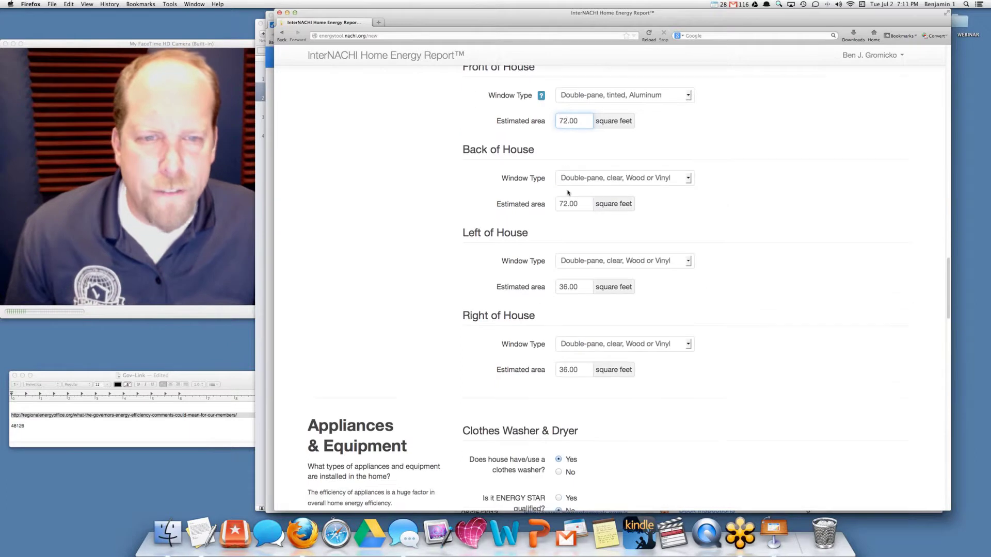
left_click(588, 178)
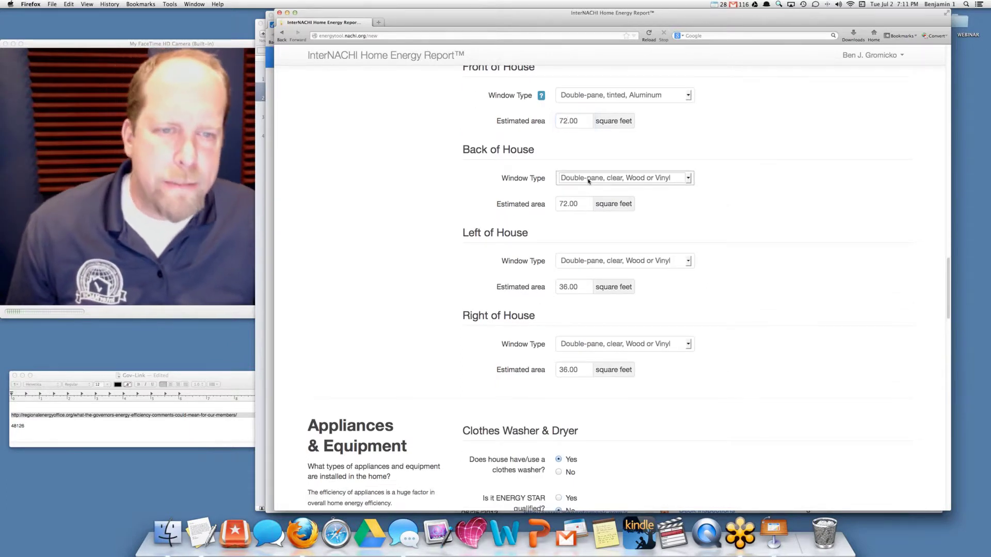
left_click(613, 242)
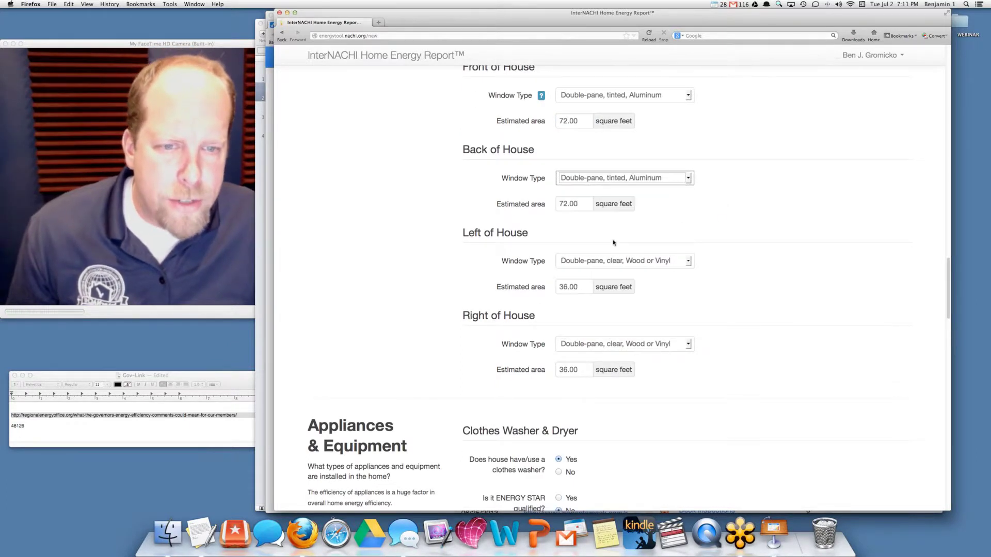
left_click(568, 205)
Set the left and right window types to Double-pane, tinted, Aluminum.
scroll(569, 204, "down", 3)
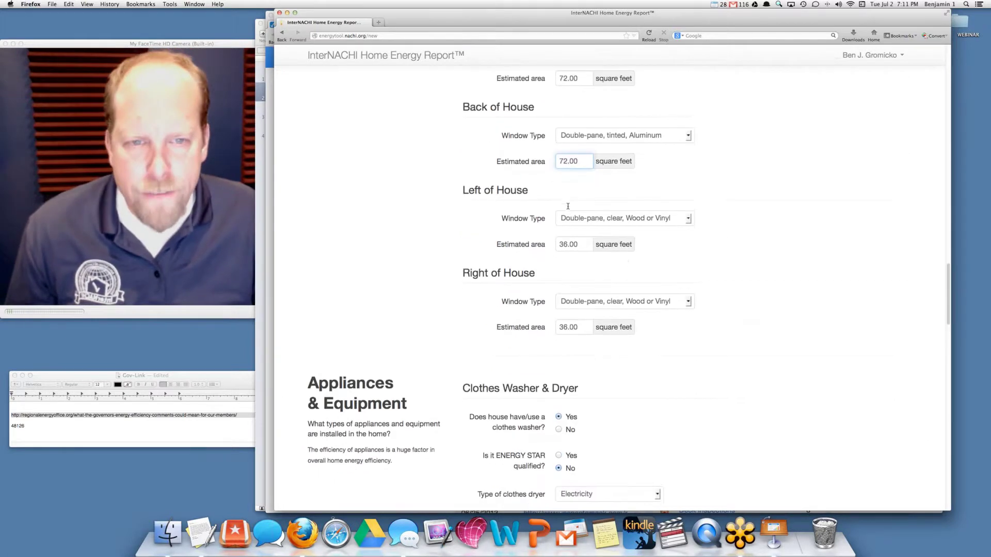
left_click(570, 201)
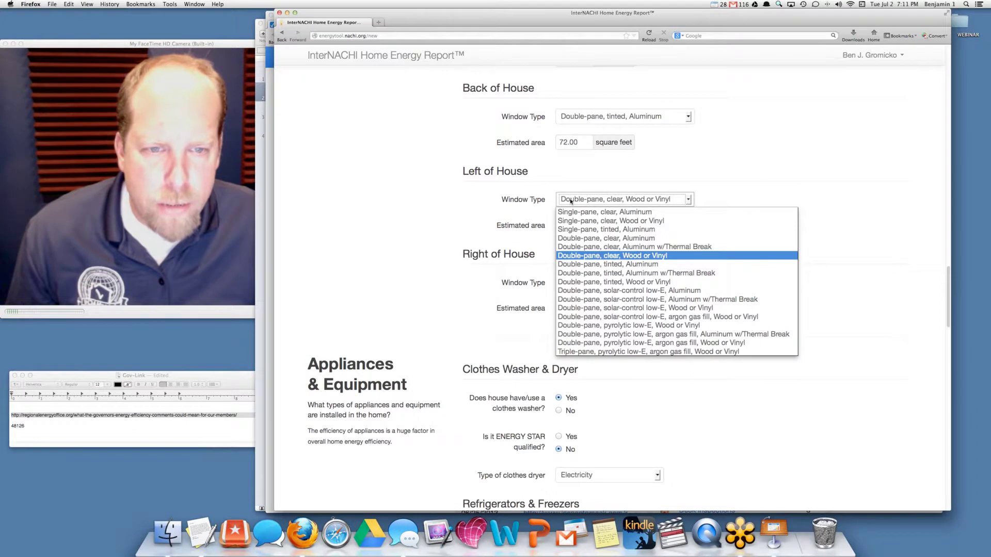
left_click(595, 262)
scroll(585, 251, "down", 2)
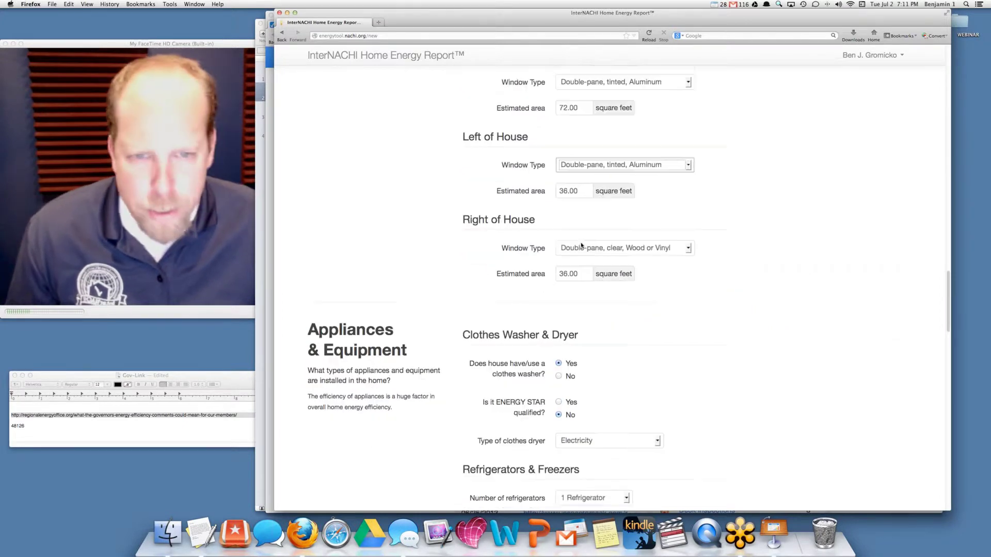
left_click(580, 233)
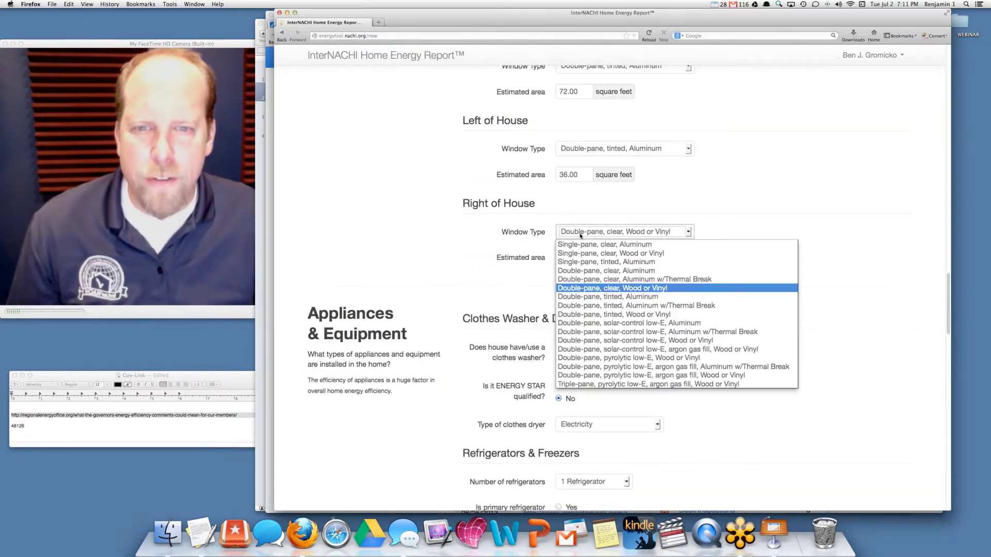
left_click(612, 297)
scroll(601, 279, "down", 4)
scroll(601, 279, "down", 3)
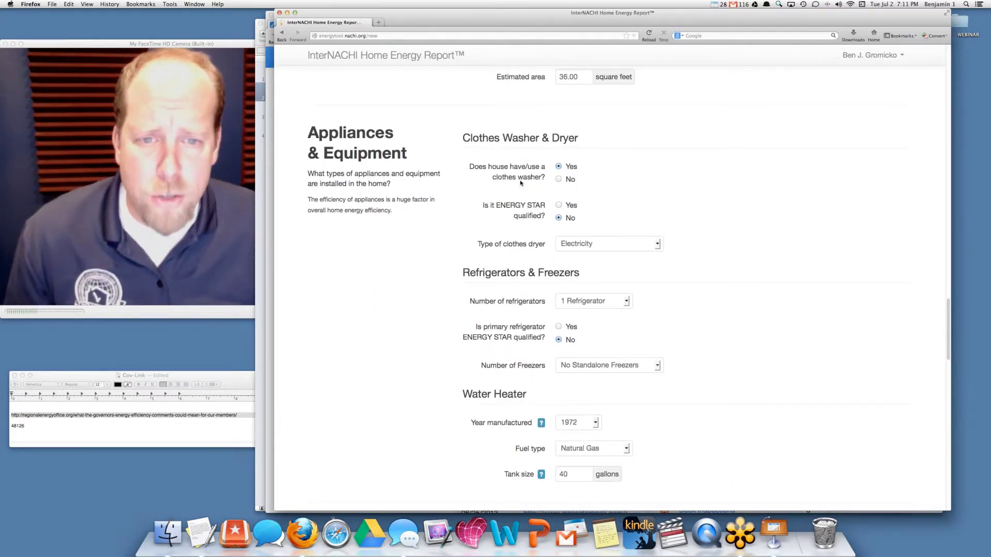
scroll(536, 207, "down", 1)
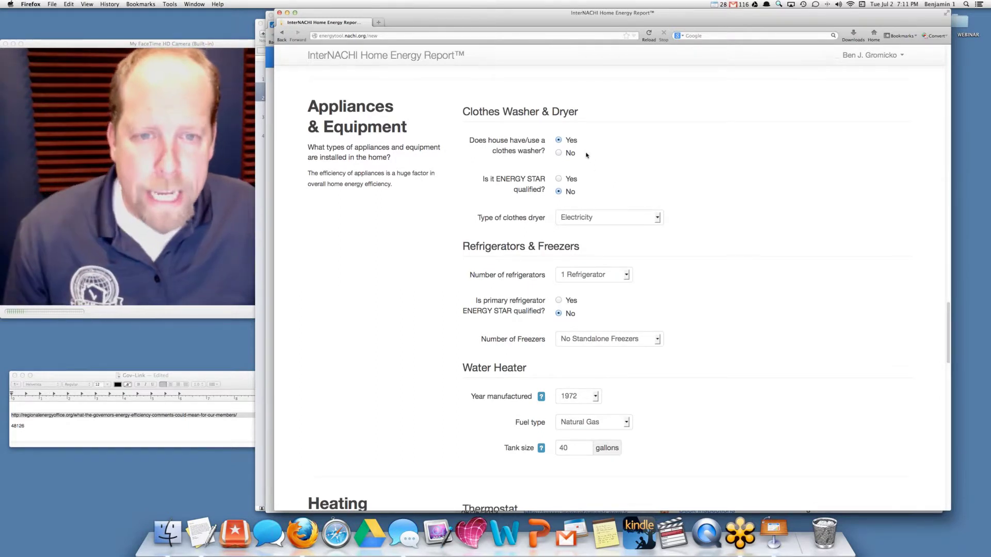
scroll(594, 174, "down", 1)
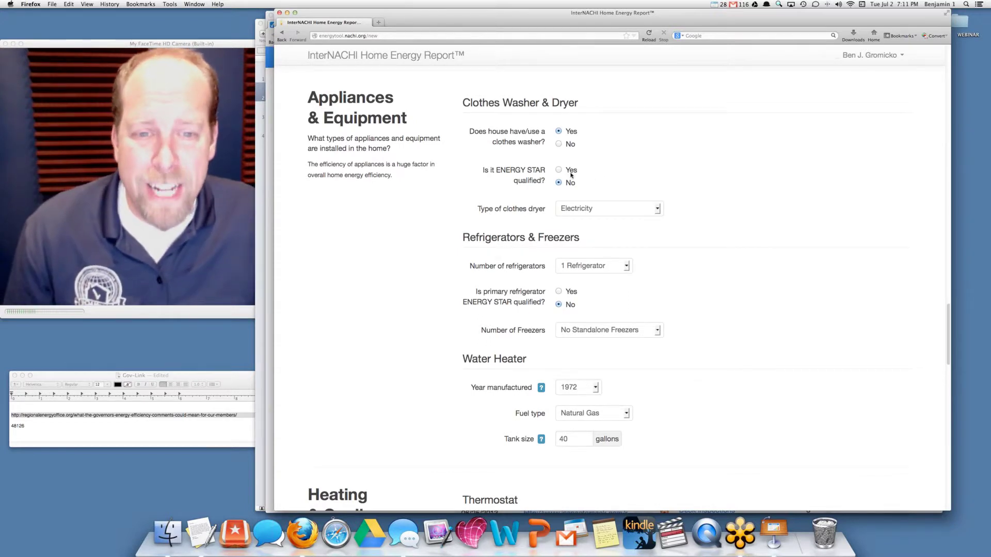
left_click(574, 184)
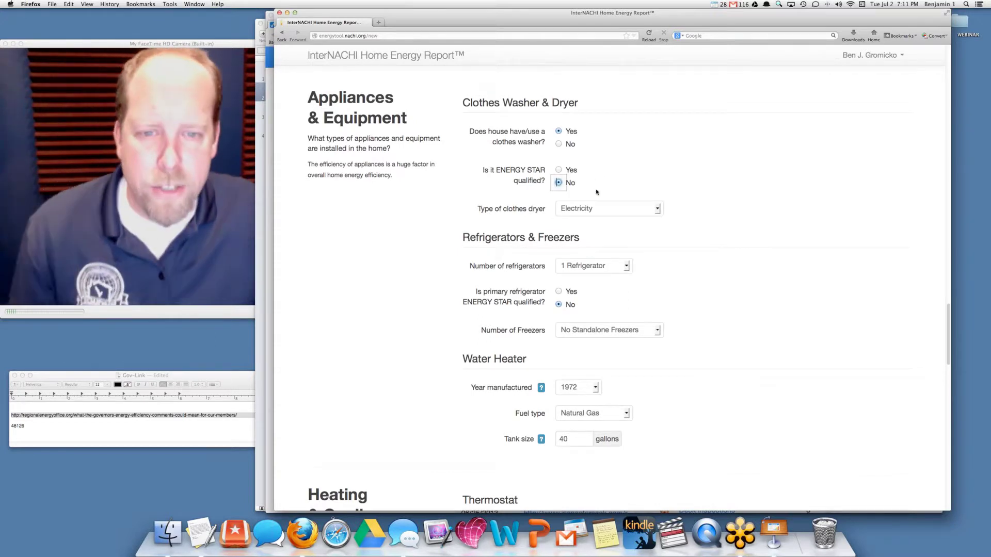
left_click(597, 192)
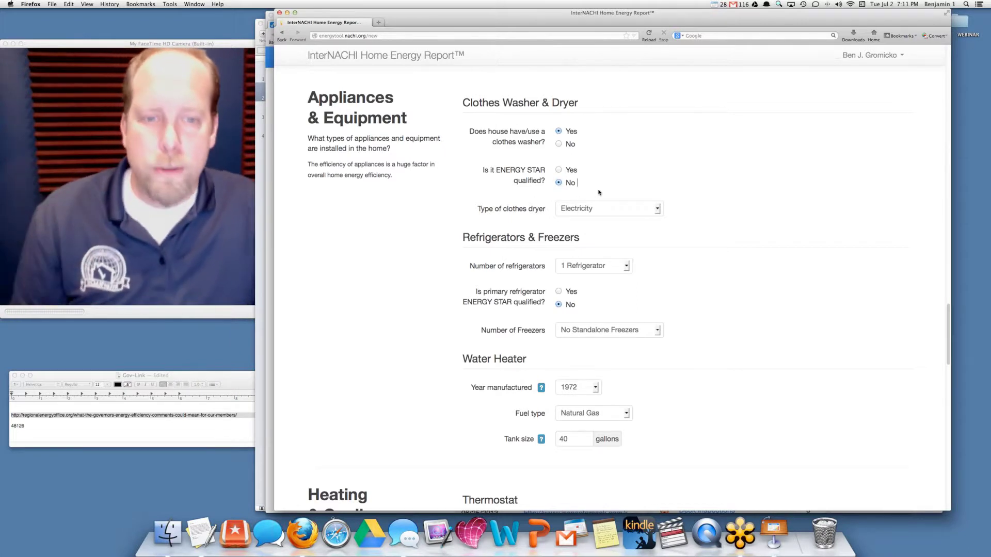
scroll(601, 204, "down", 1)
left_click(596, 201)
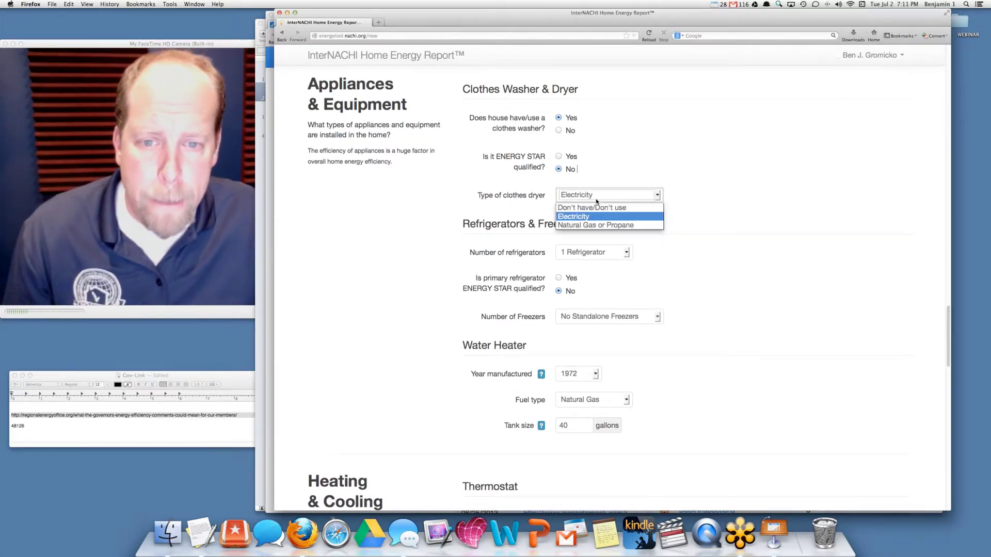
left_click(595, 218)
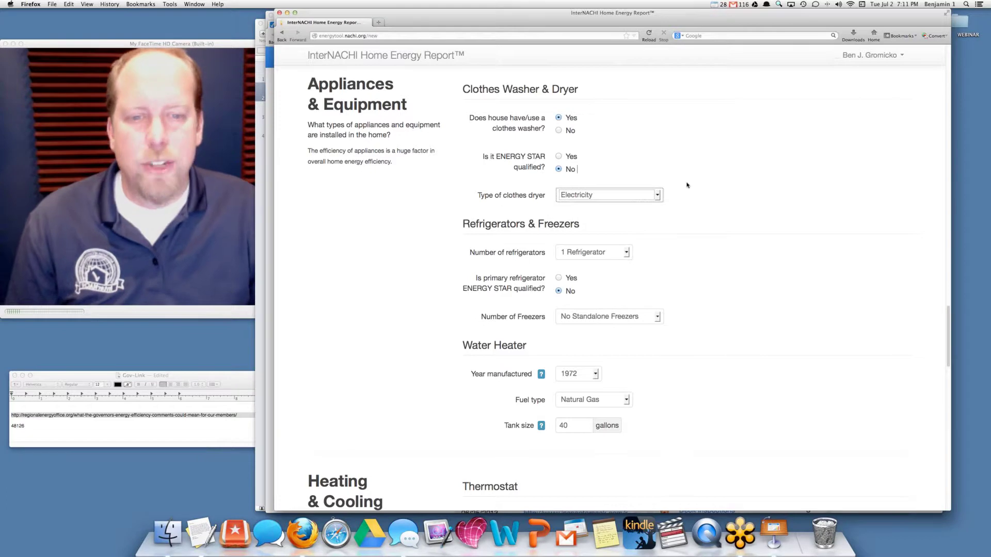
scroll(640, 183, "down", 3)
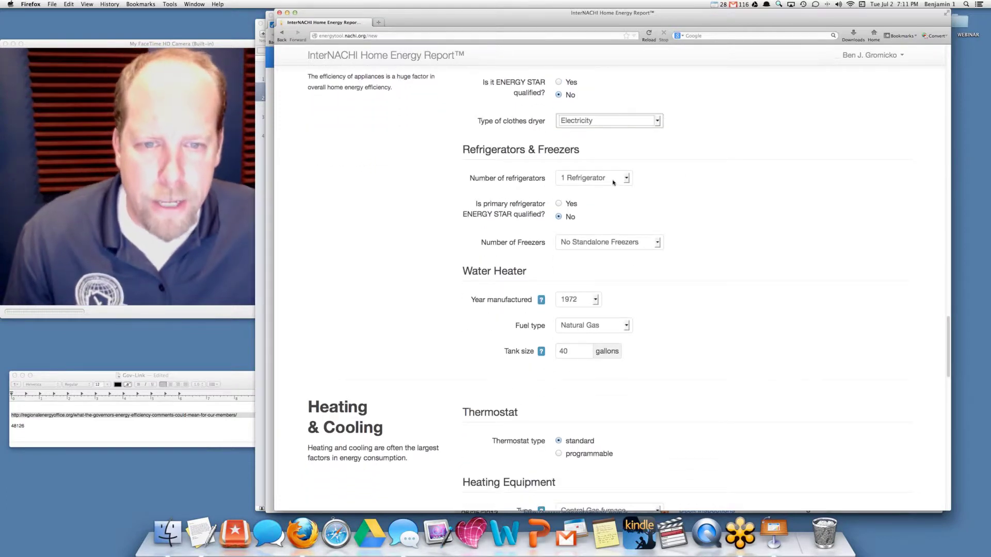
left_click(614, 182)
left_click(614, 182)
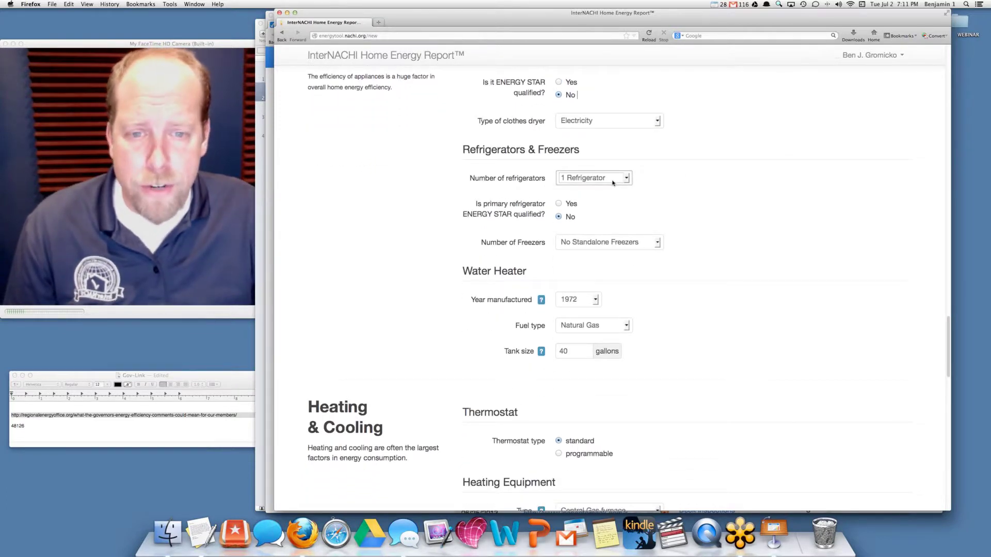
scroll(602, 206, "down", 2)
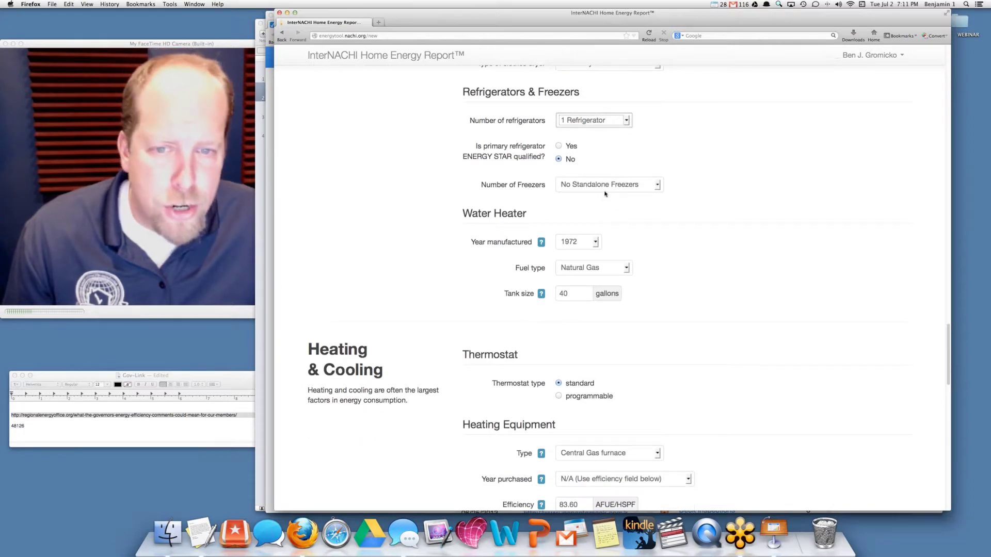
left_click(606, 190)
left_click(606, 190)
scroll(606, 190, "down", 2)
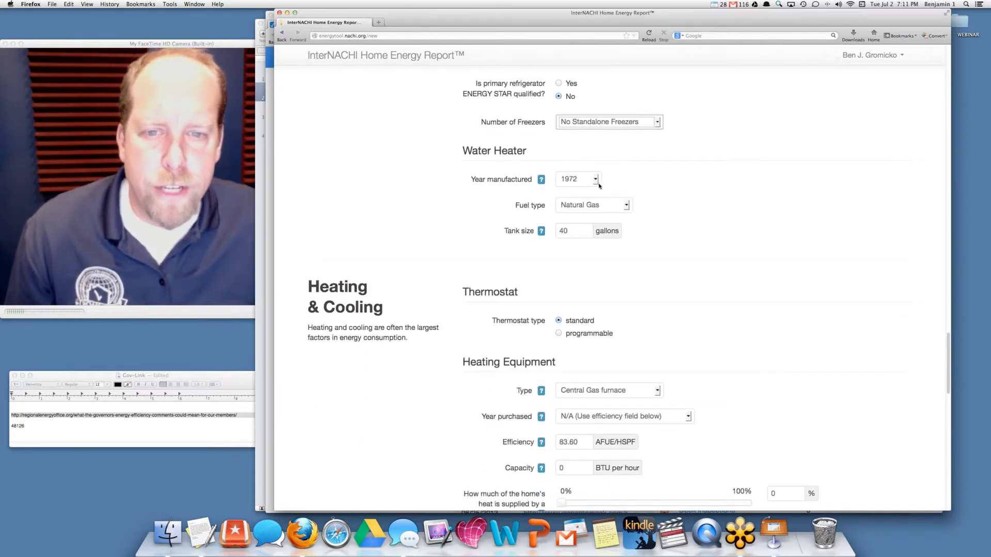
Set the water heater year to 2010, keep Natural Gas fuel, and change the tank to 50 gallons.
left_click(596, 179)
scroll(578, 260, "down", 8)
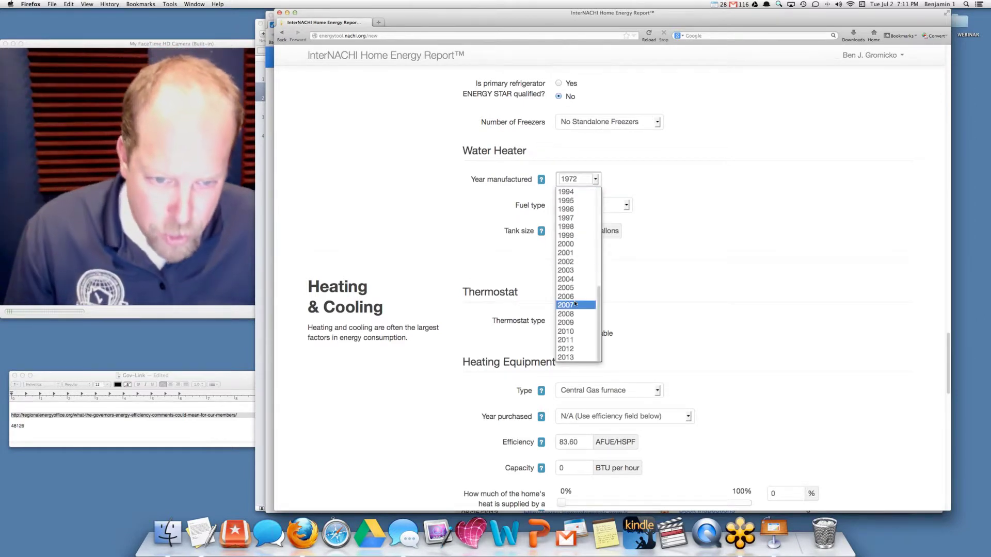
left_click(575, 330)
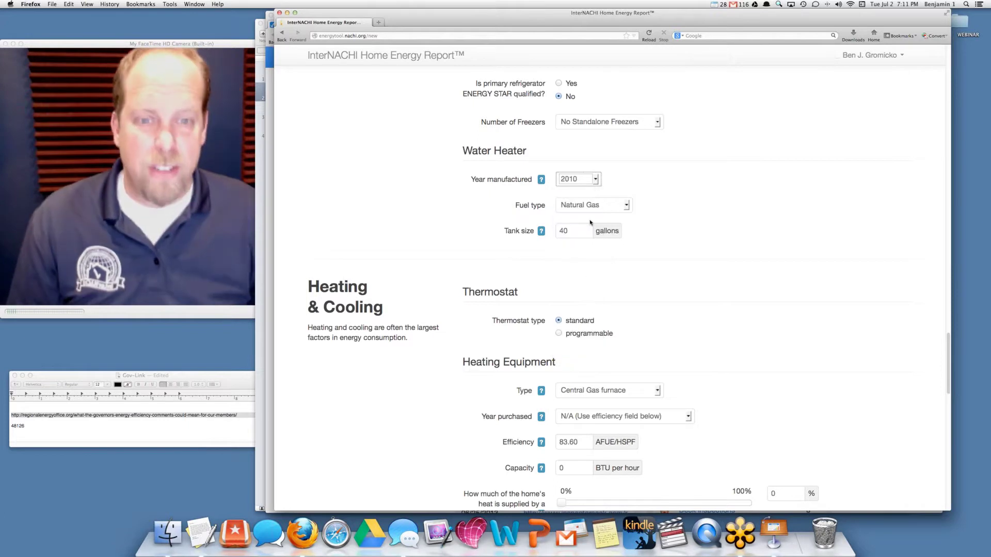
left_click(593, 209)
left_click(581, 217)
left_click(573, 230)
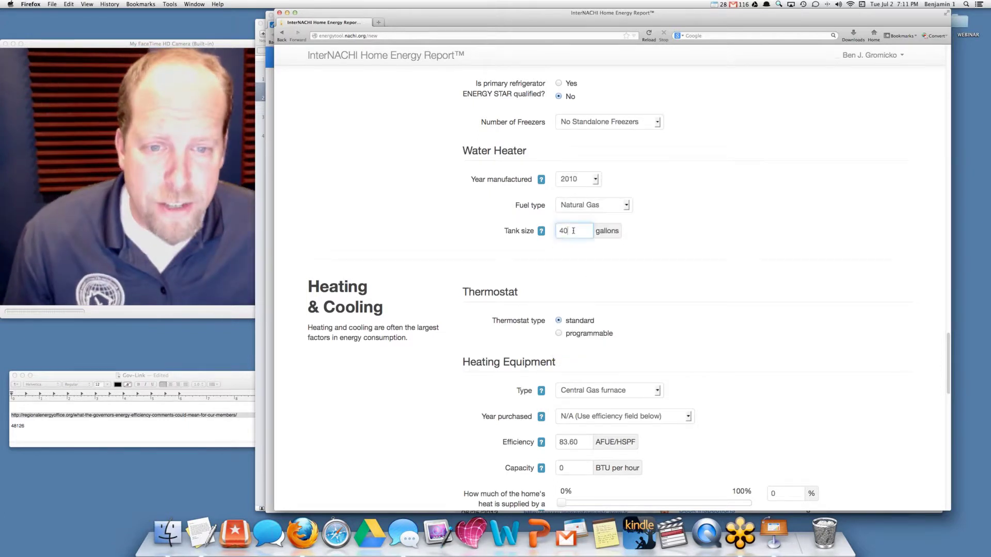
key("BackSpace")
key("BackSpace")
type("50")
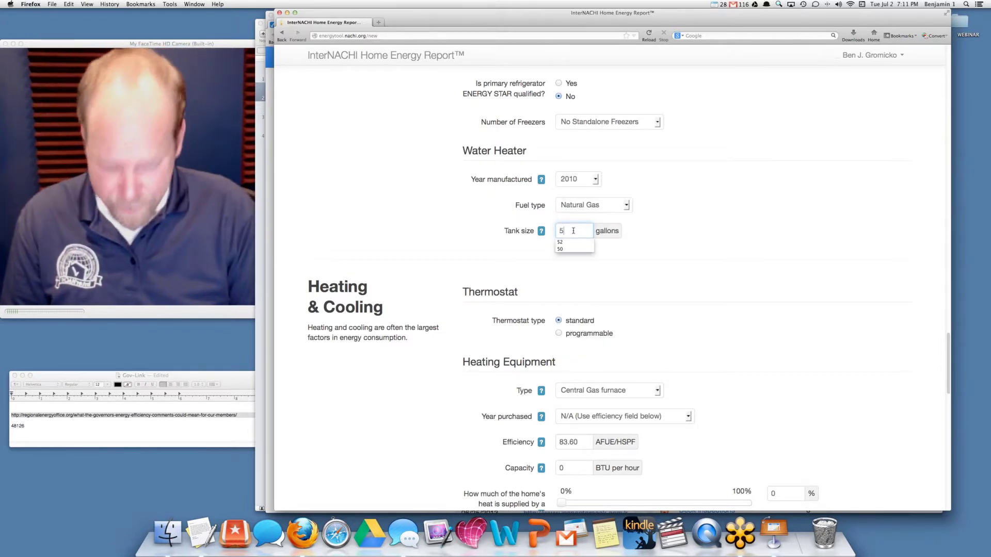
left_click(703, 215)
scroll(671, 206, "down", 5)
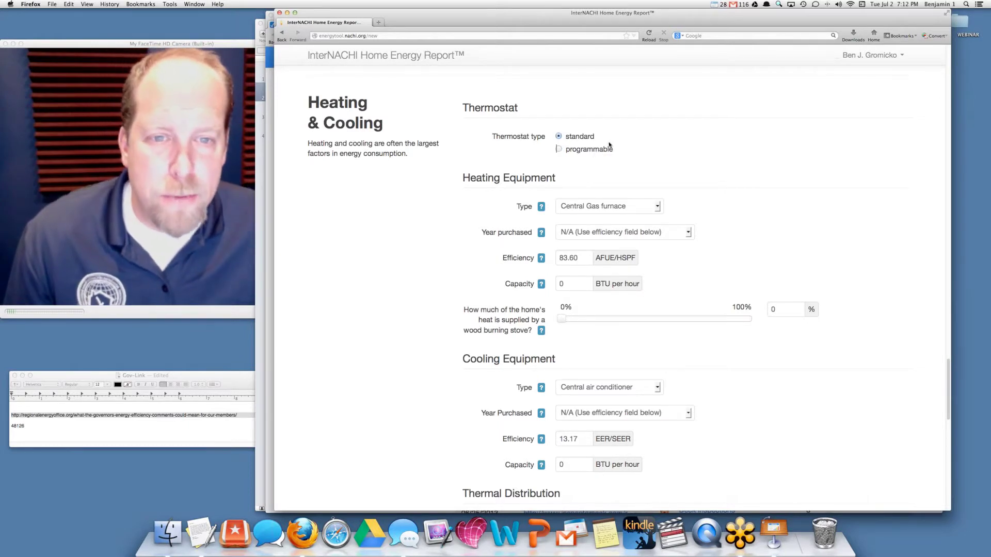
Keep Central Gas furnace as the heating equipment type.
scroll(610, 145, "down", 1)
scroll(610, 144, "down", 3)
left_click(614, 181)
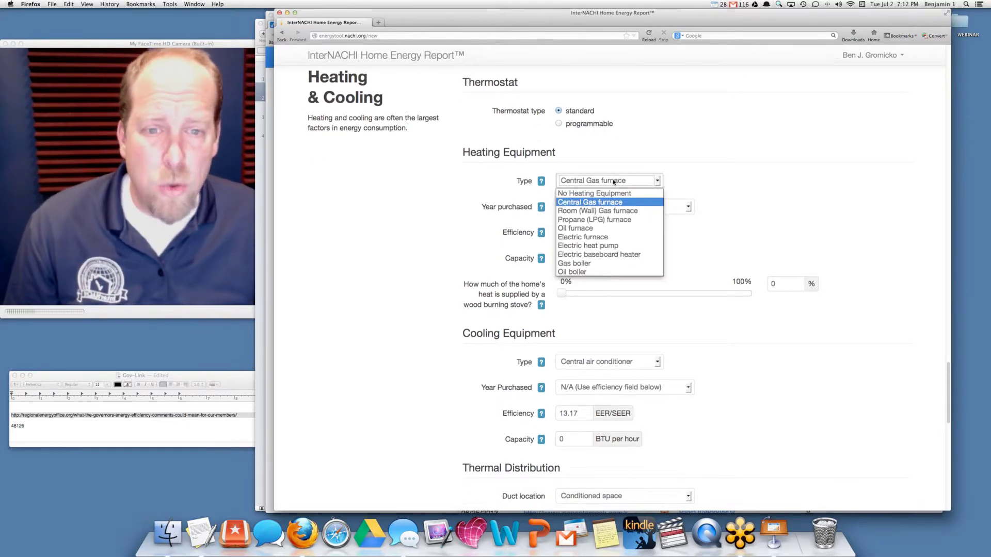
left_click(610, 201)
scroll(689, 182, "down", 6)
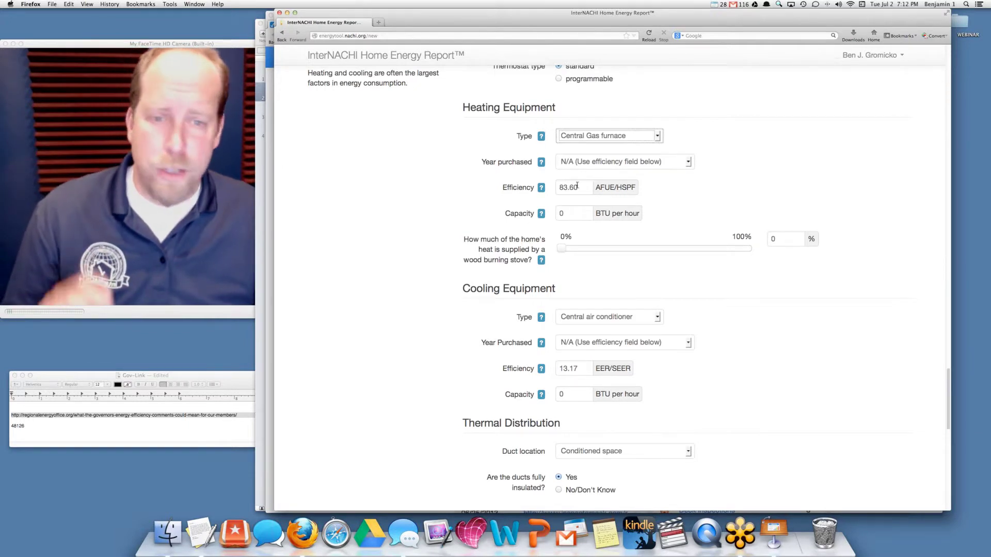
Set the furnace purchase year to 2000, accept the 83.60 AFUE overwrite, and leave wood-stove share near 0%.
left_click(585, 163)
left_click(586, 163)
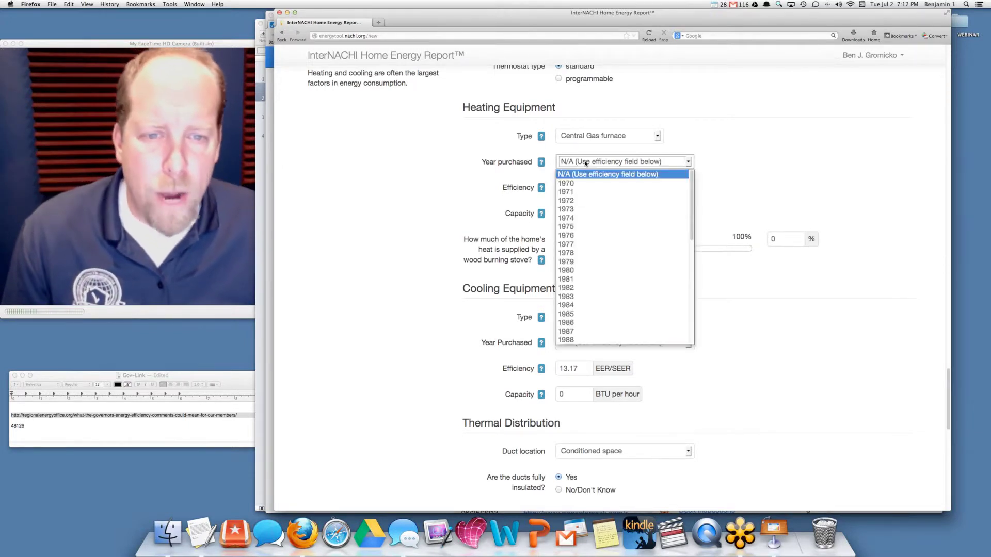
scroll(589, 221, "down", 8)
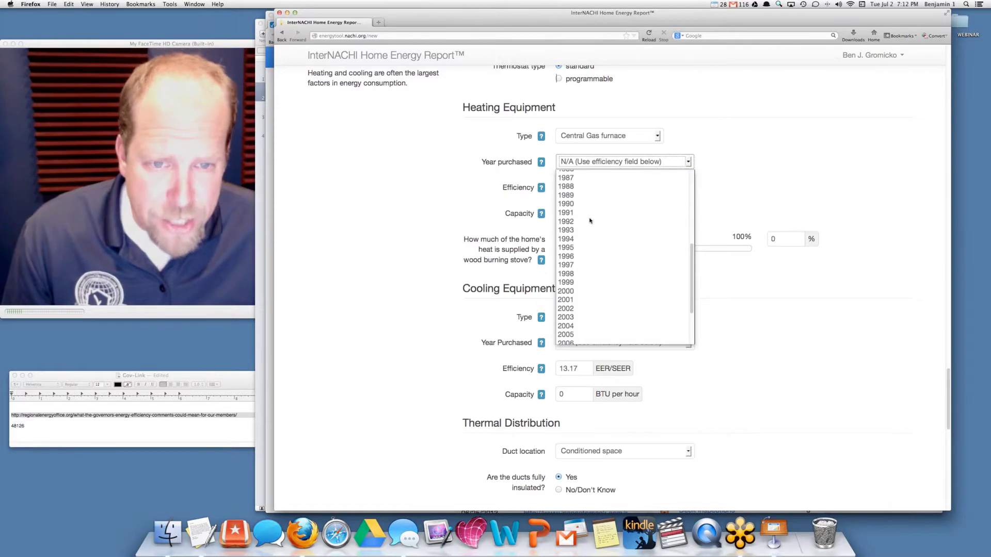
scroll(590, 220, "down", 2)
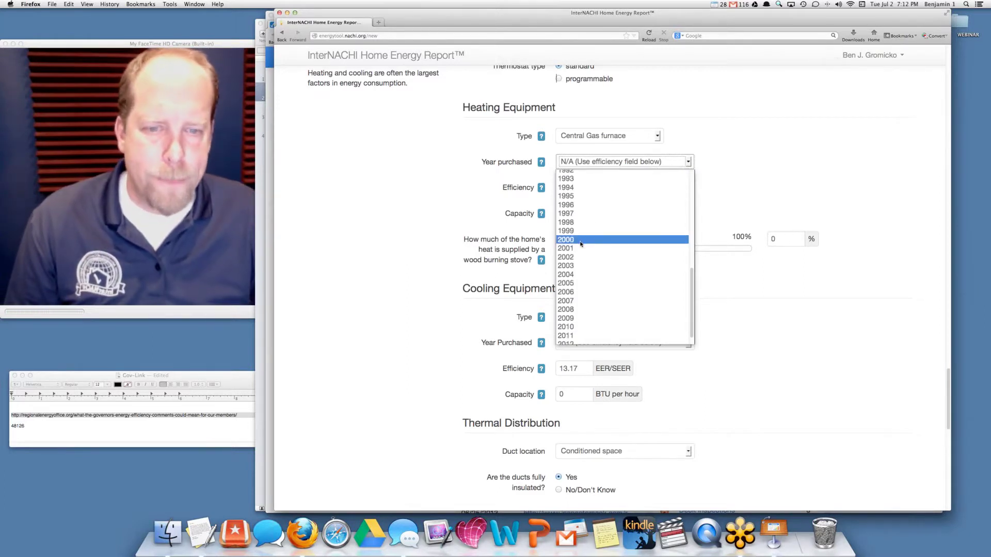
left_click(580, 241)
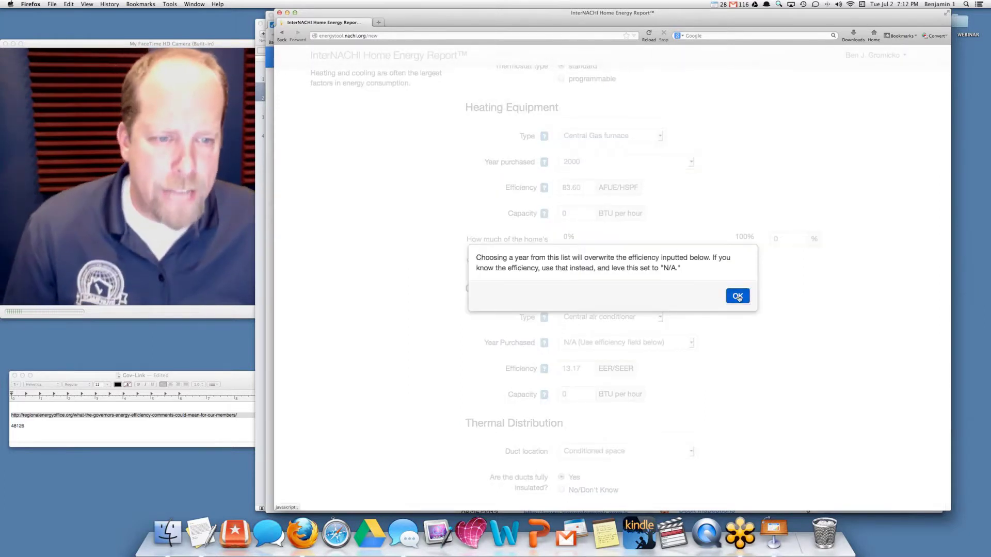
left_click(738, 297)
scroll(719, 192, "down", 2)
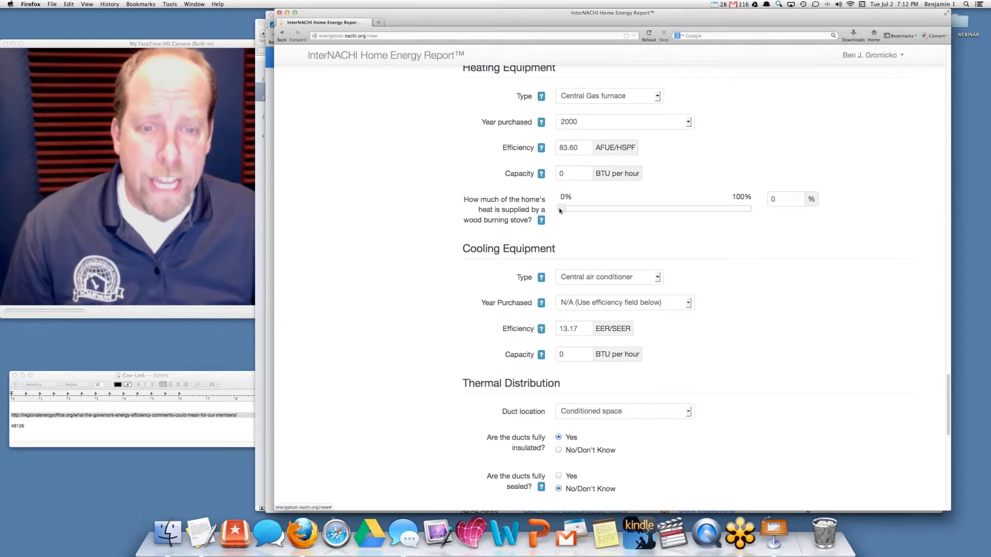
mouse_move(560, 210)
left_mouse_down()
mouse_move(677, 209)
mouse_move(559, 210)
left_mouse_up()
Choose 2000 as the central air conditioner's purchase year, accepting the 13.17 EER/SEER efficiency.
scroll(442, 185, "down", 3)
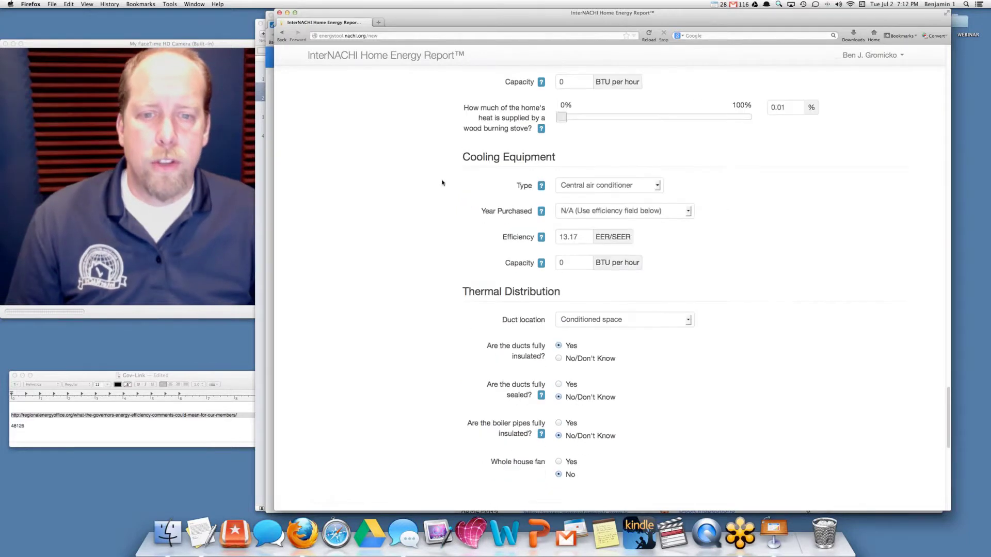
scroll(441, 182, "down", 1)
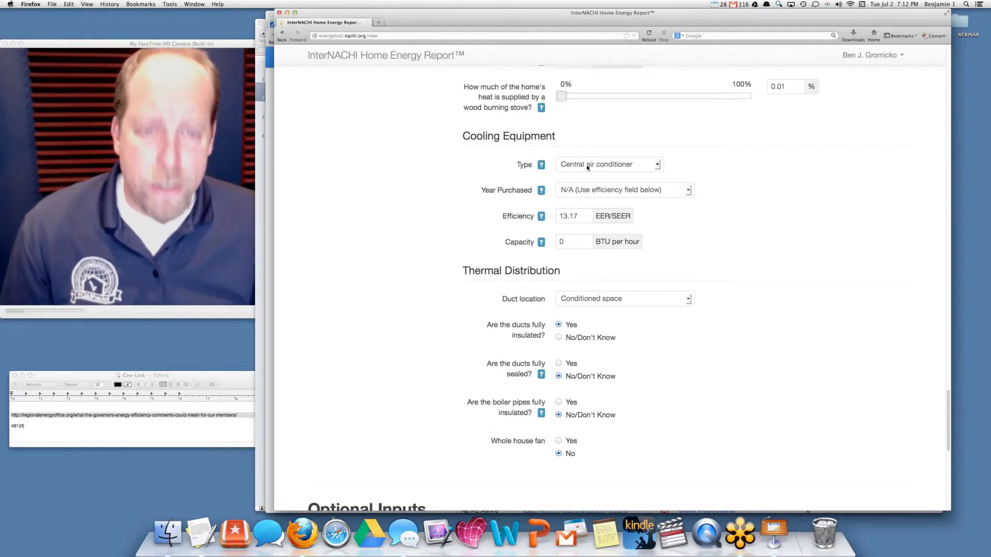
left_click(588, 190)
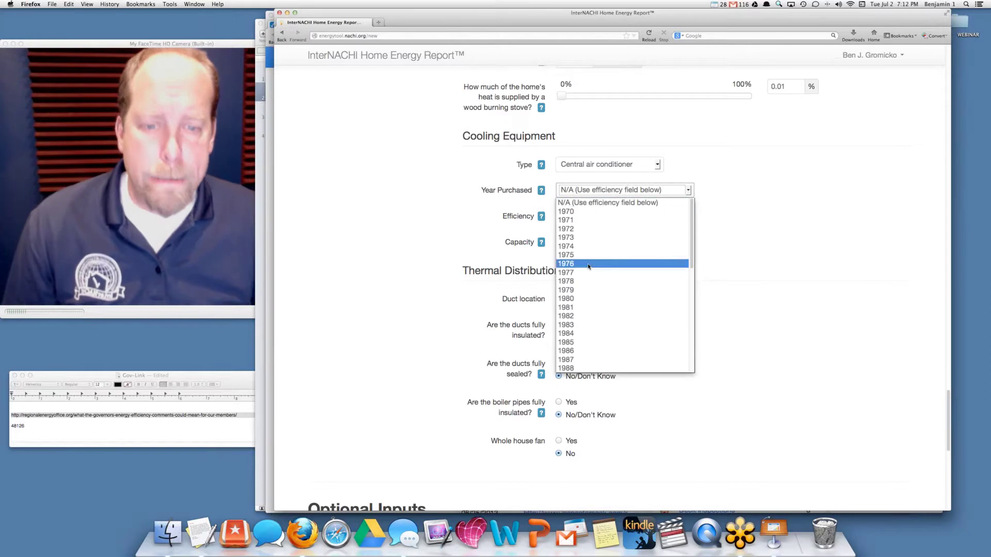
scroll(589, 266, "down", 8)
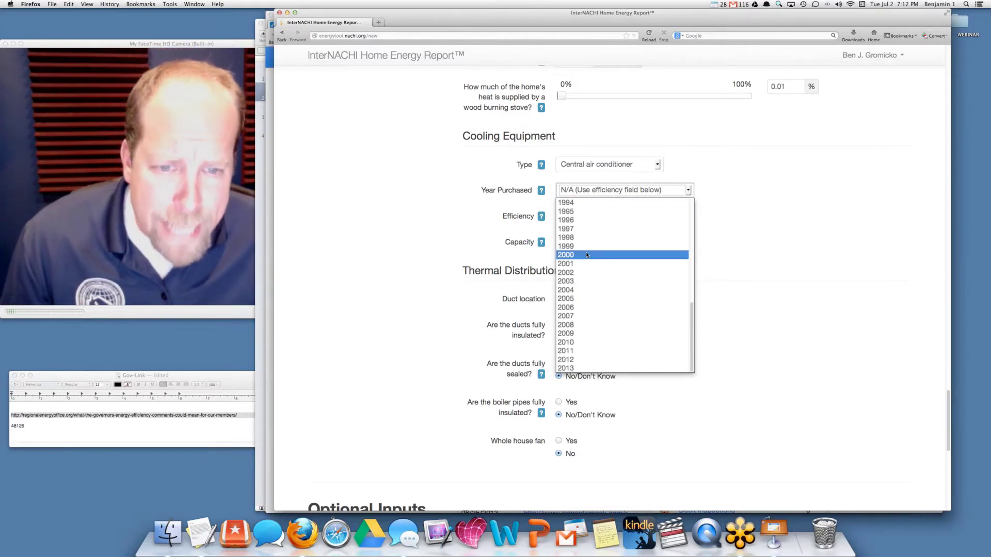
left_click(586, 254)
left_click(734, 293)
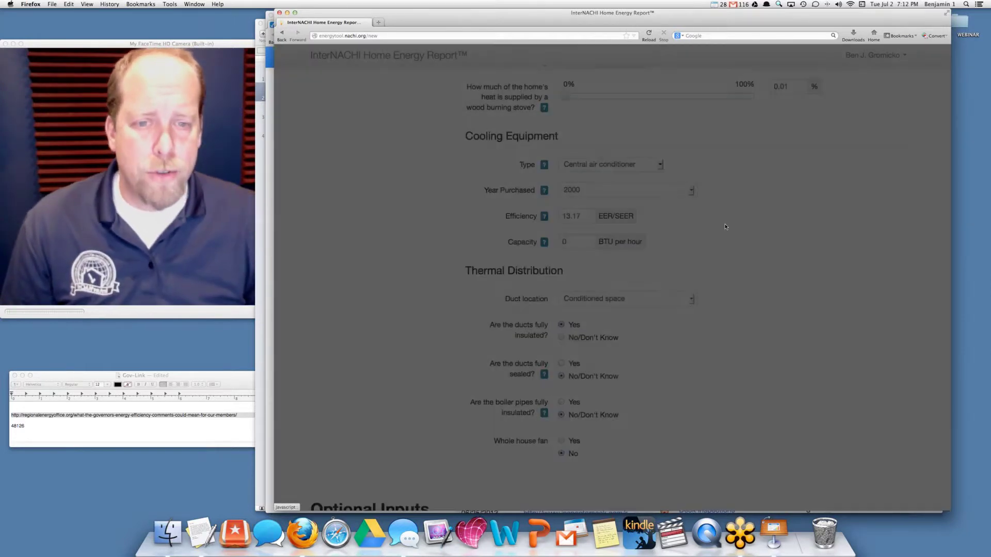
scroll(723, 225, "down", 2)
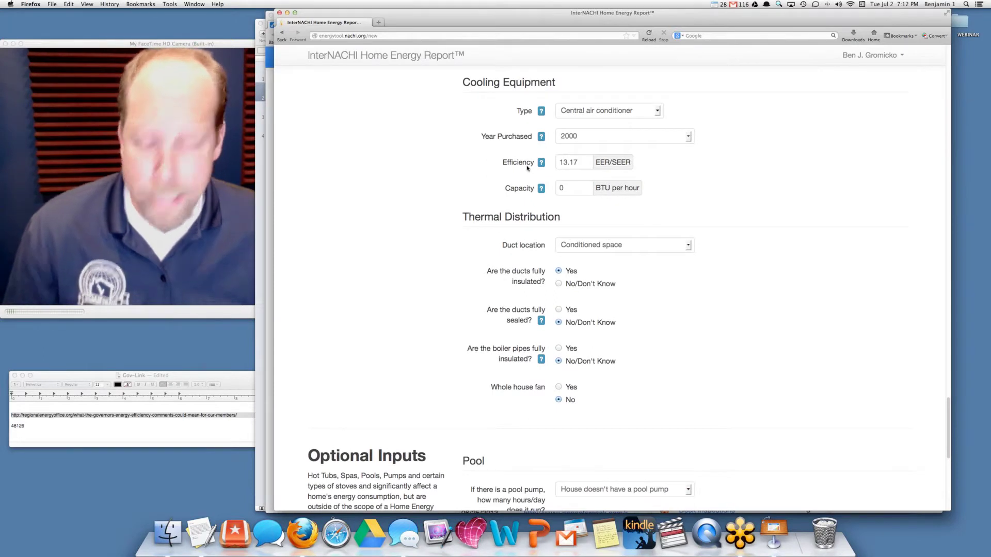
key("alt+super+8")
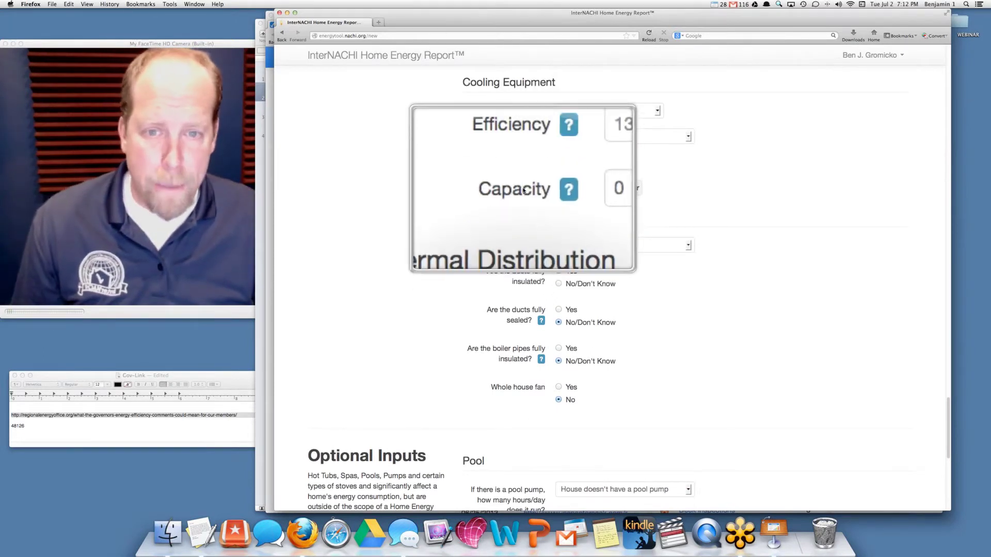
key("alt+super+8")
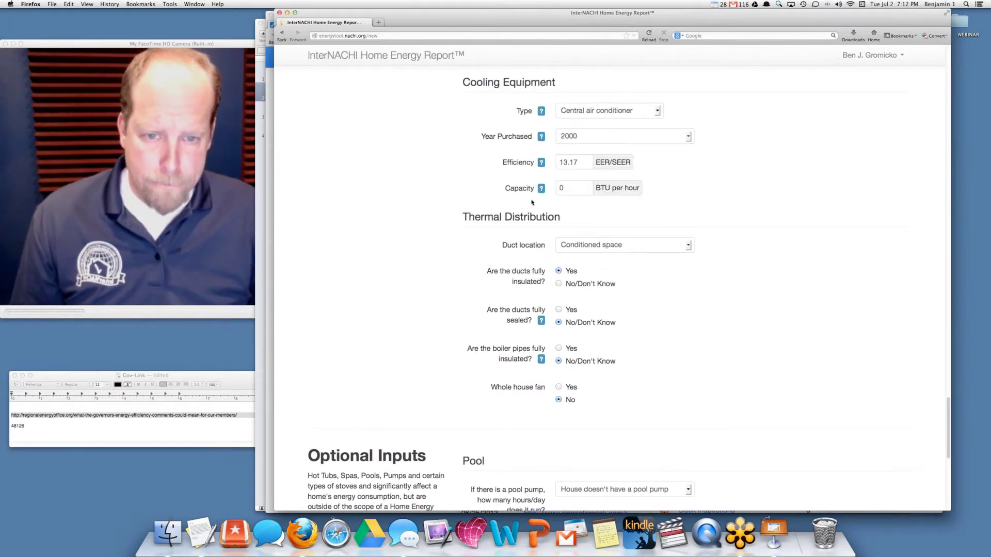
Choose 'Unconditioned basement or unvented crawlspace' for duct location and answer No/Don't Know to fully insulated.
left_click(601, 249)
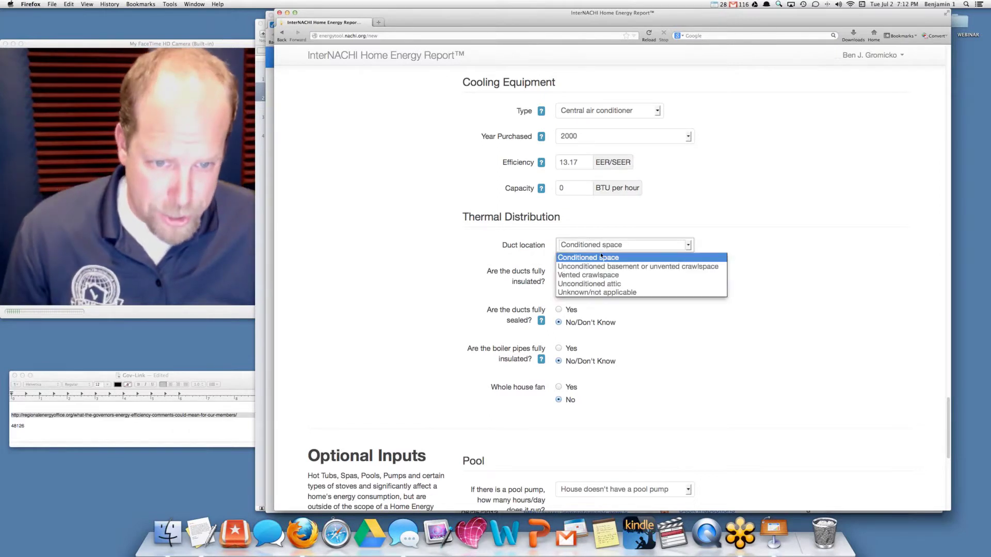
left_click(603, 267)
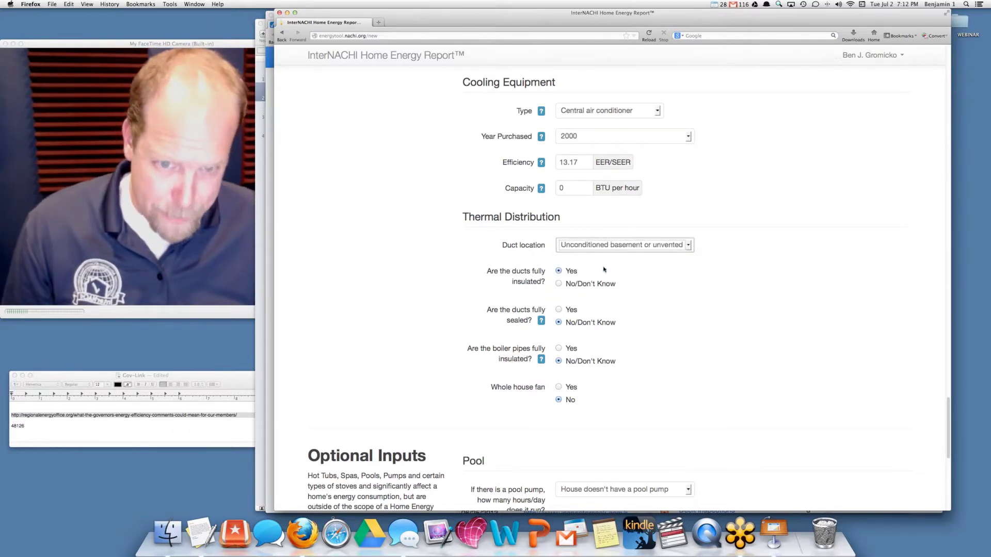
scroll(548, 280, "down", 2)
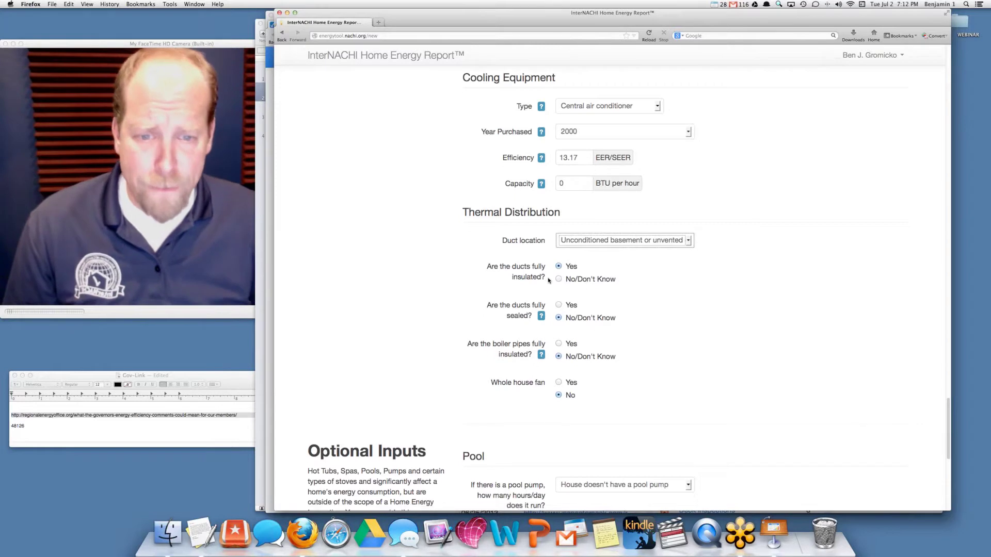
left_click(558, 245)
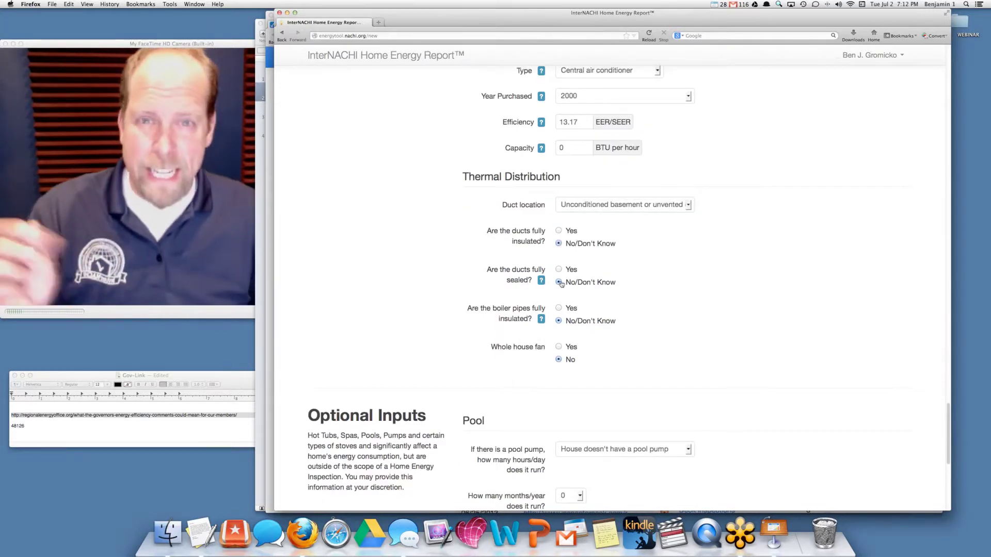
scroll(560, 284, "down", 1)
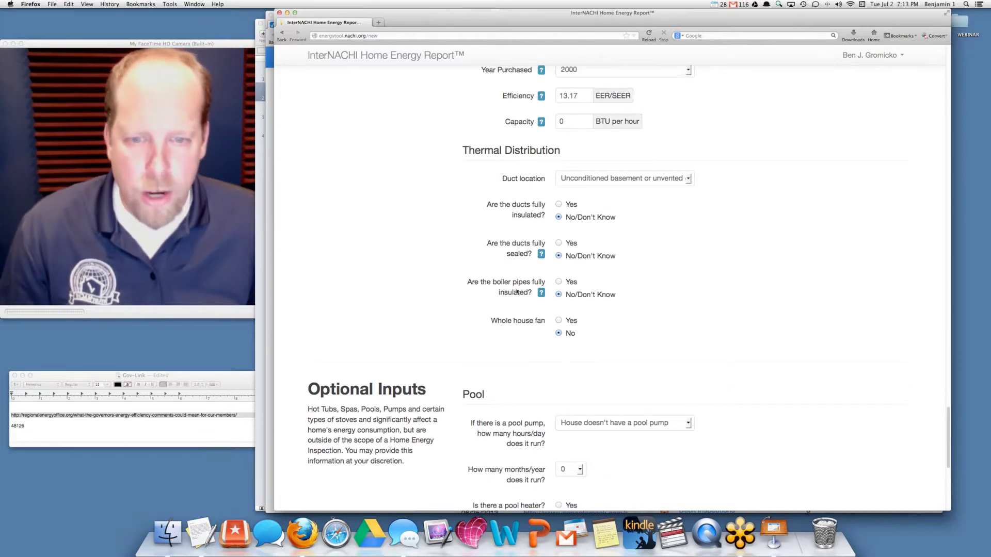
scroll(546, 287, "down", 2)
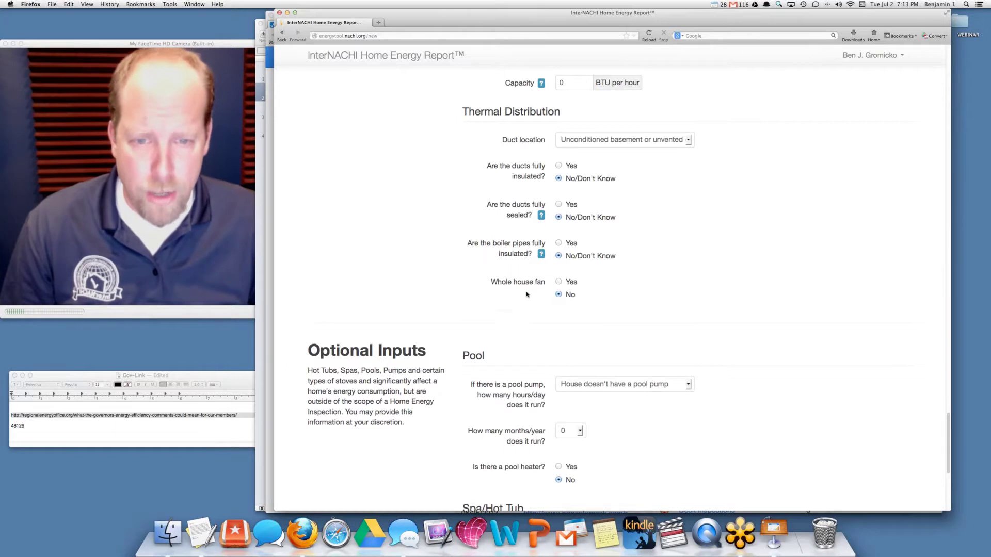
scroll(580, 266, "down", 1)
scroll(585, 276, "down", 5)
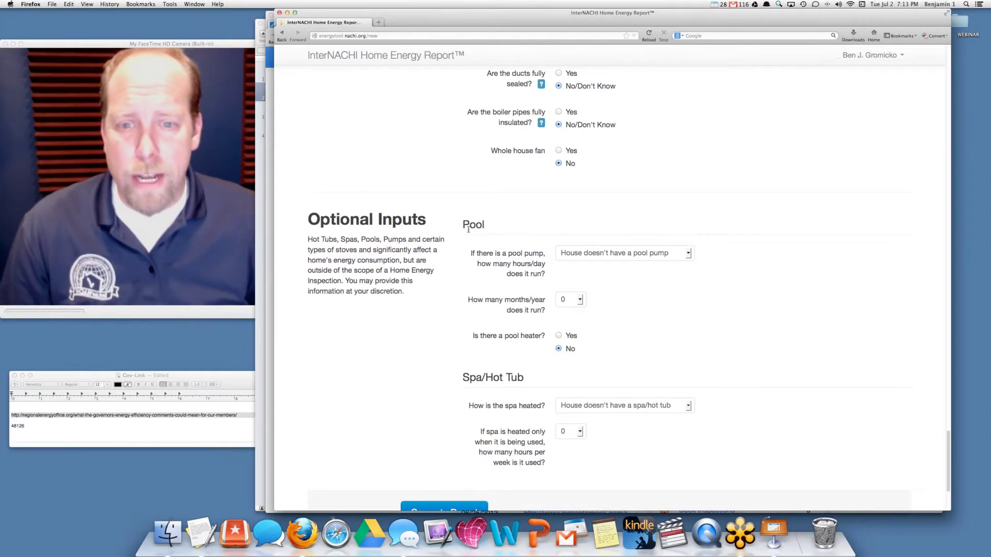
key("alt+super+8")
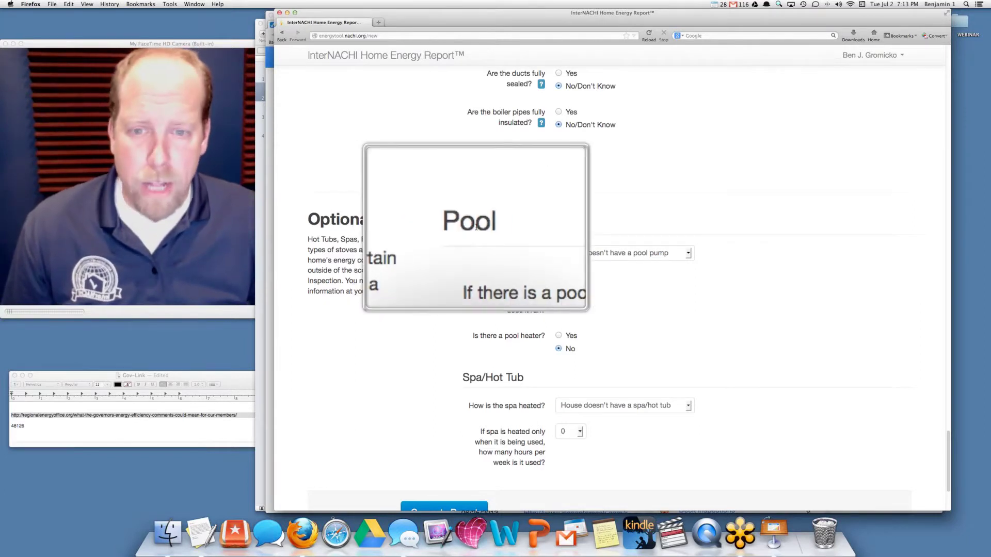
key("alt+super+8")
scroll(505, 276, "down", 5)
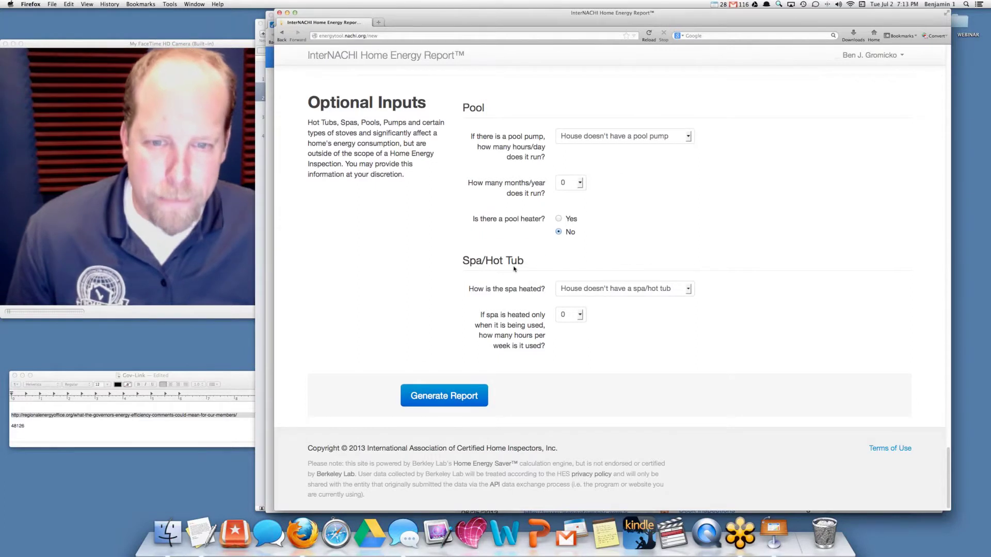
key("alt+super+8")
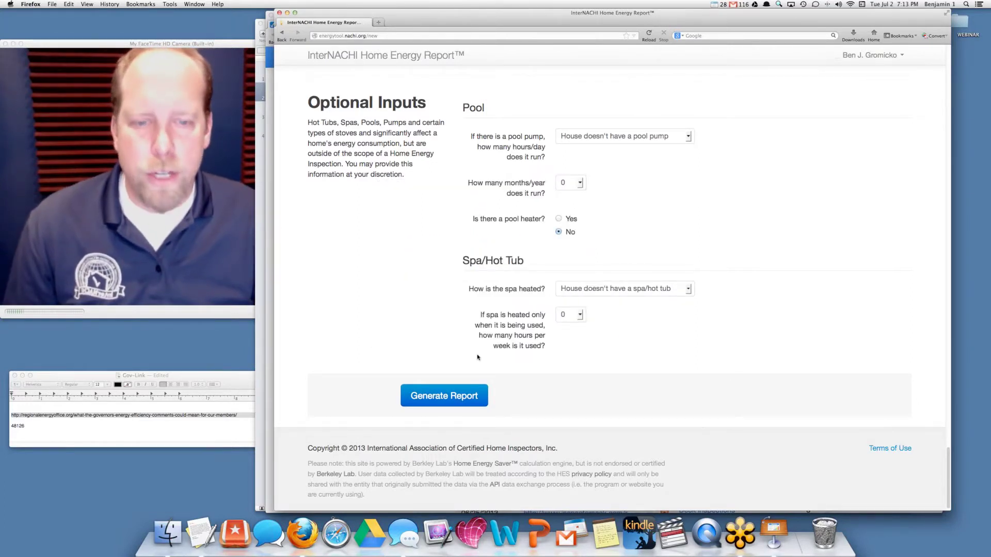
key("alt+super+8")
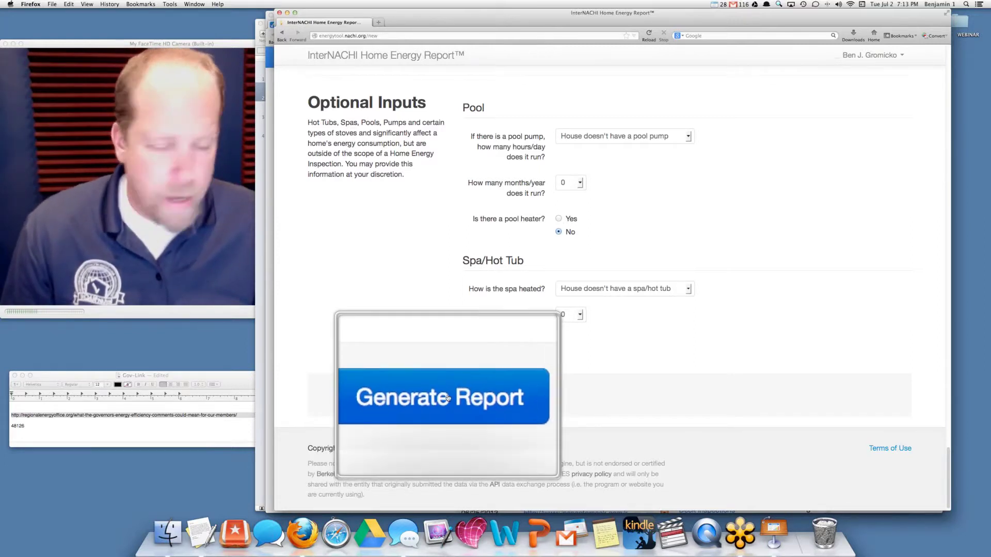
Generate the report and wait for the 'Your client's report has been generated' banner.
left_click(448, 397)
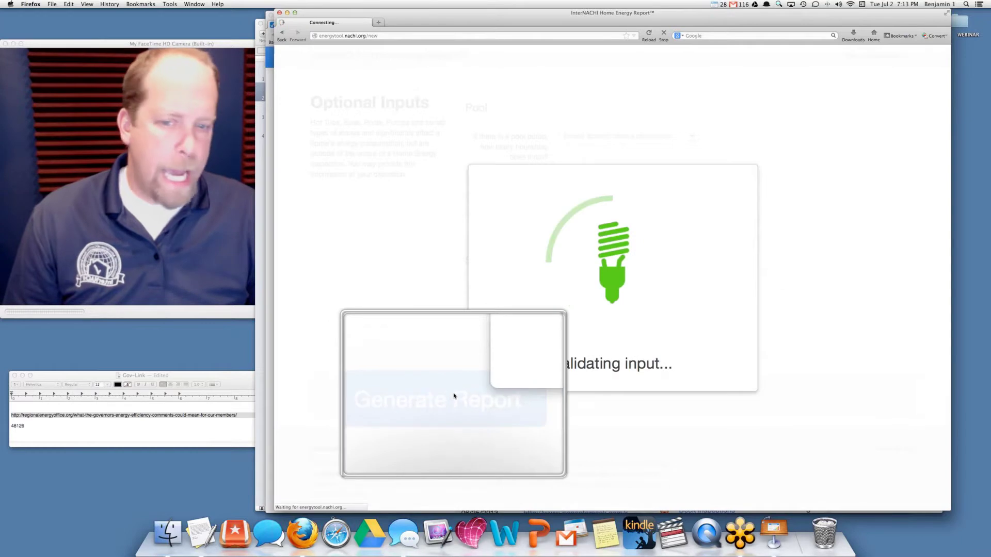
key("alt+super+8")
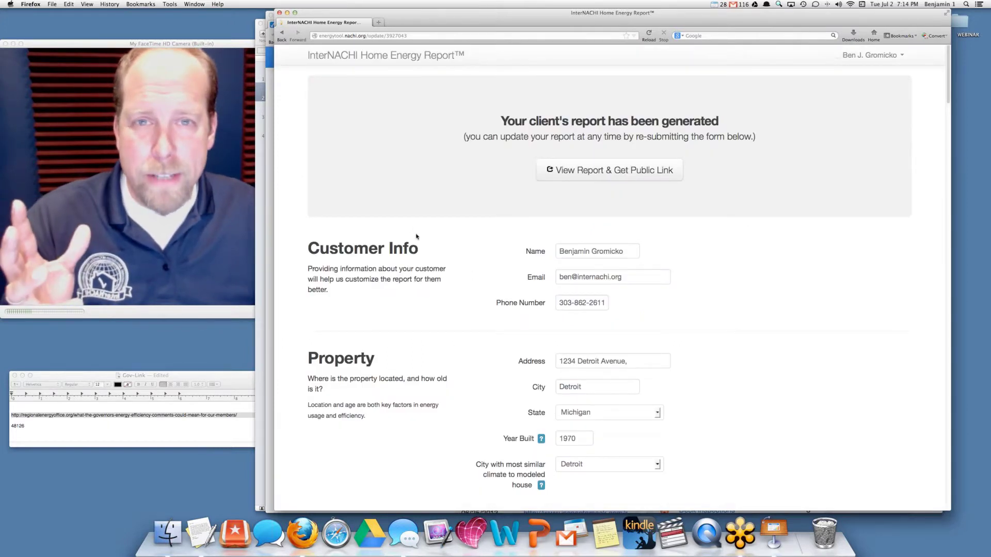
scroll(416, 237, "down", 6)
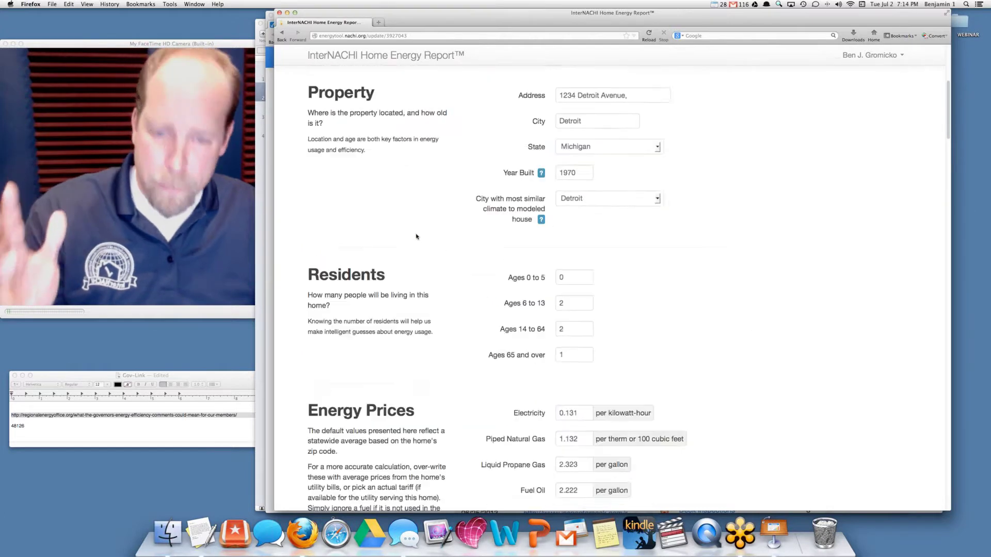
scroll(416, 236, "up", 6)
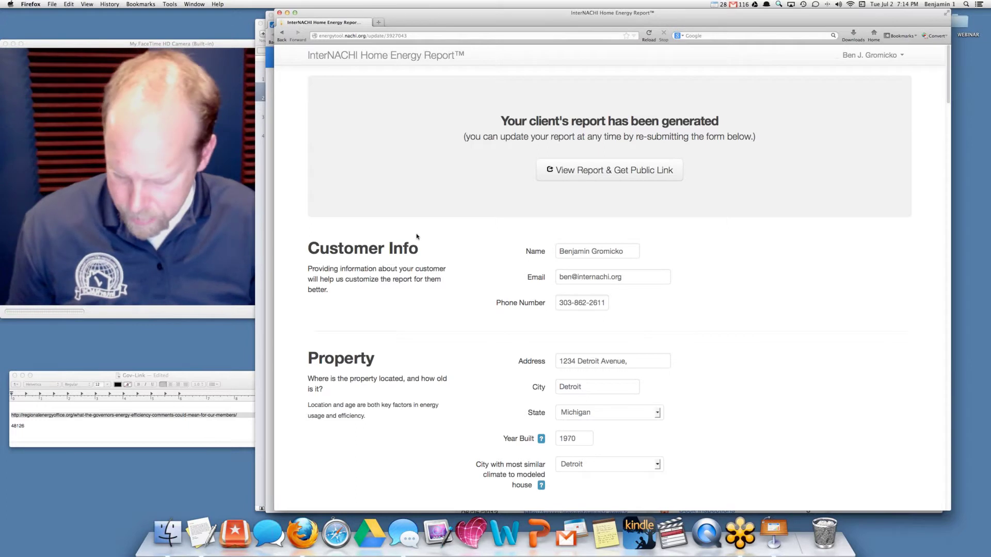
Get the report's public link, select its URL, and view the Detroit Avenue report in a new window.
left_click(577, 176)
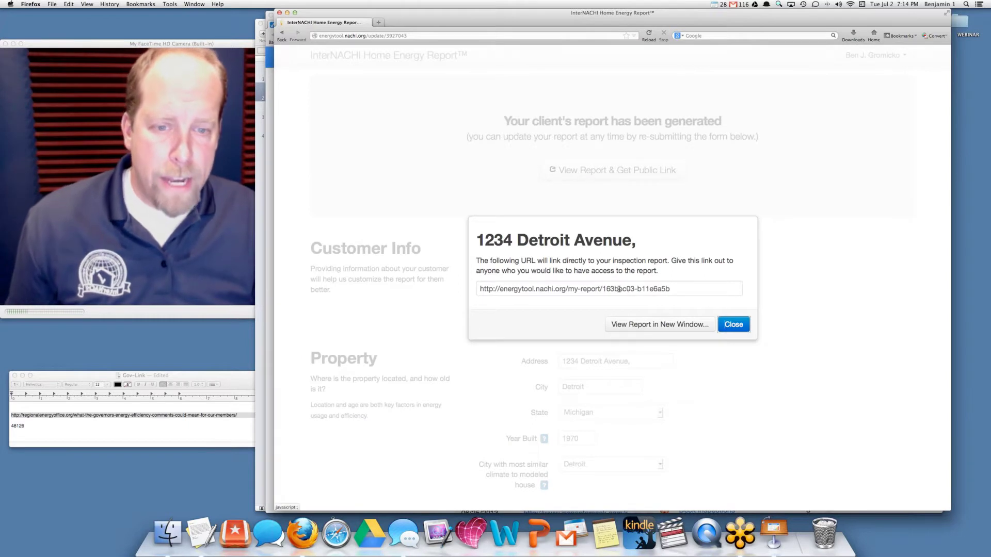
left_click(618, 289)
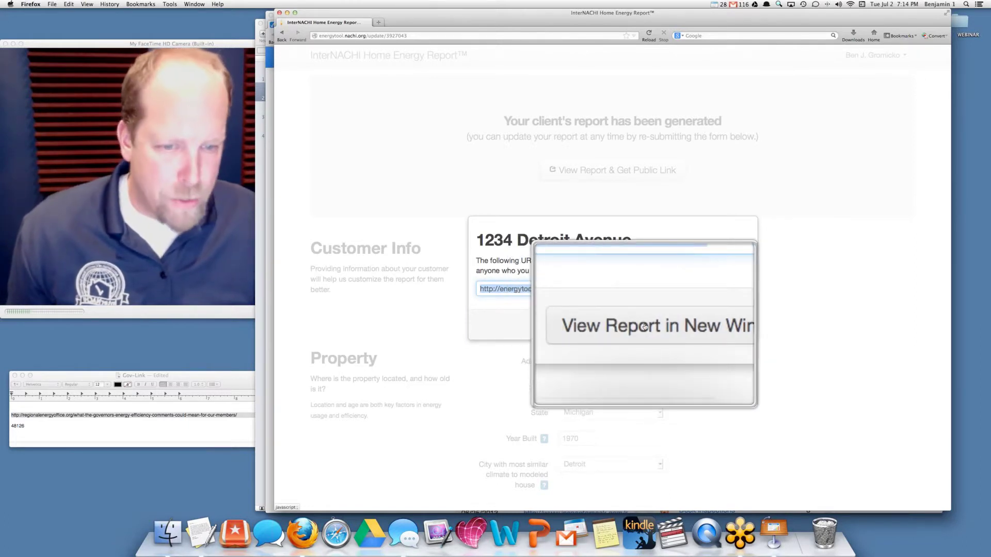
left_click(644, 326)
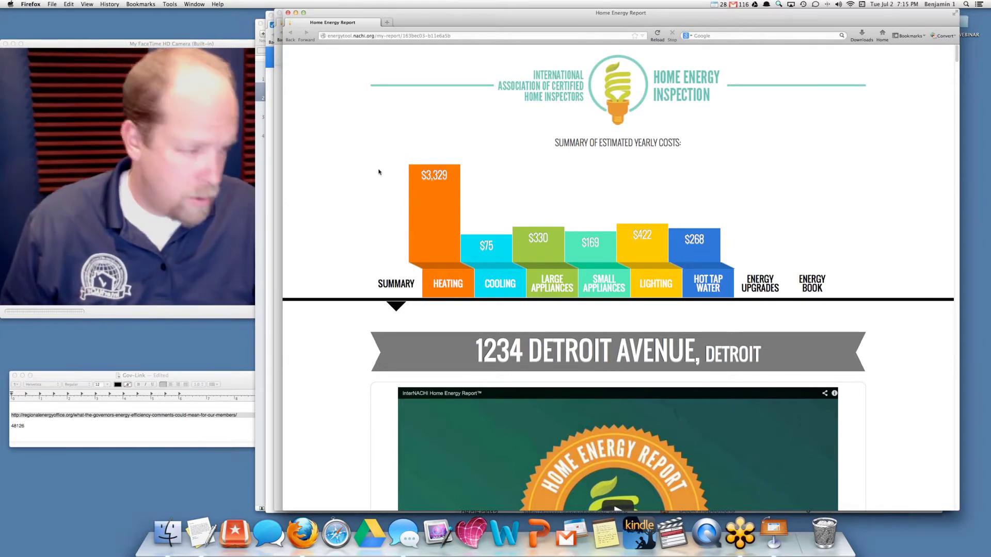
Scroll the summary to the cost cards: $4,593 total, $2,214 after upgrades, $2,379 yearly savings.
scroll(379, 172, "down", 3)
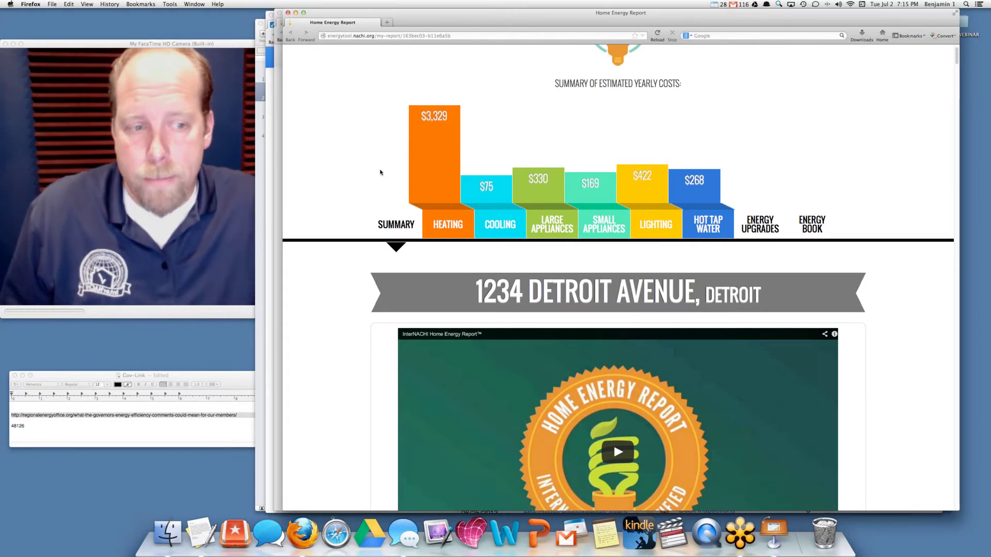
scroll(381, 172, "down", 4)
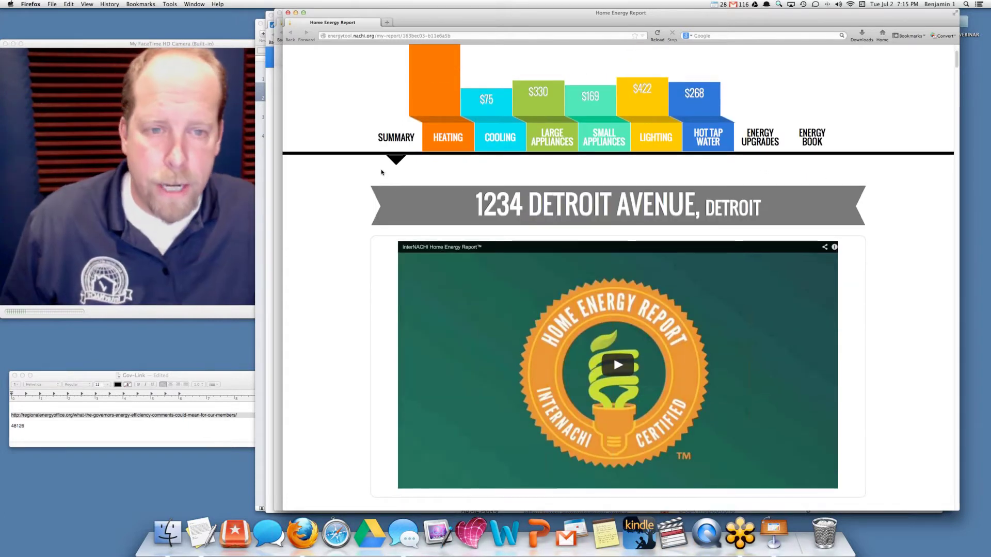
scroll(381, 172, "down", 2)
scroll(613, 244, "down", 3)
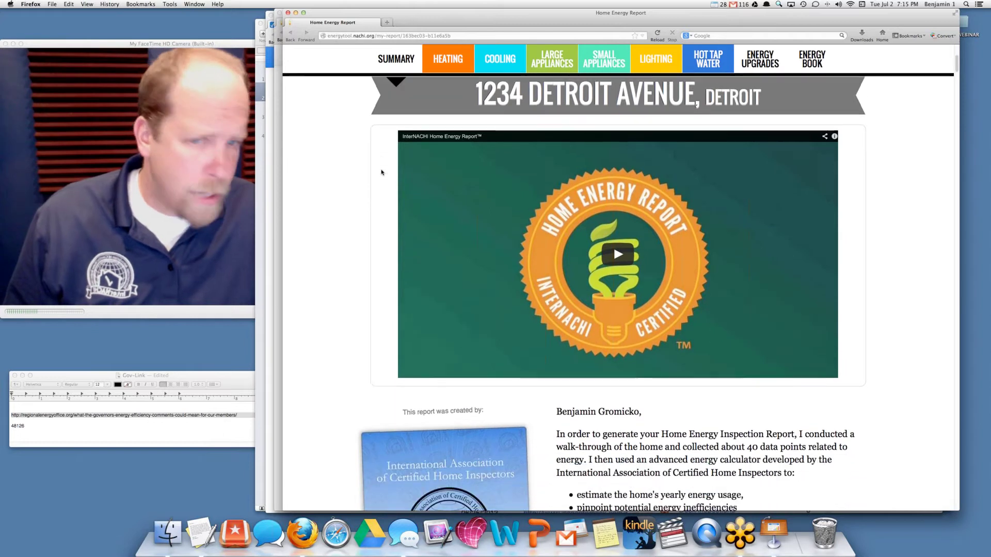
scroll(593, 245, "down", 5)
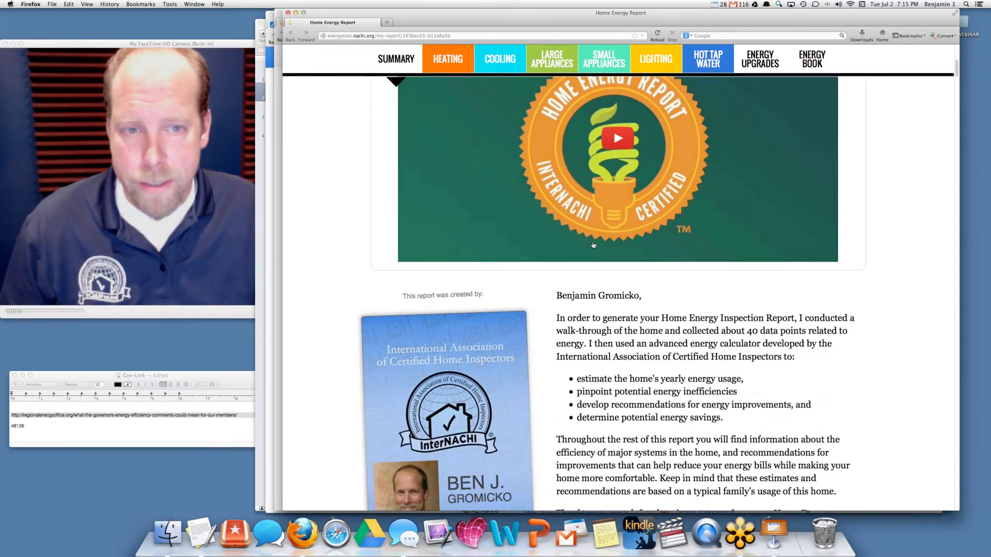
scroll(593, 245, "down", 7)
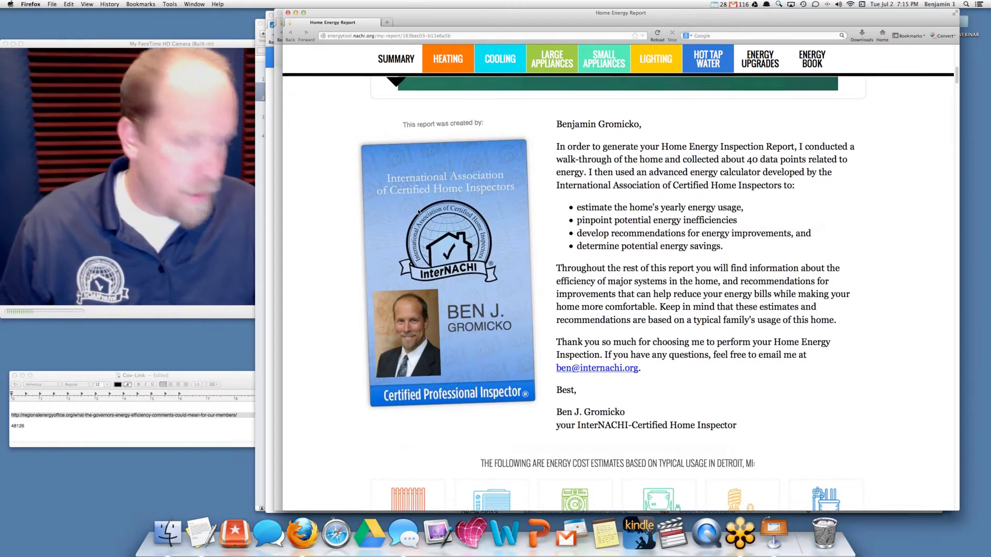
scroll(419, 212, "down", 1)
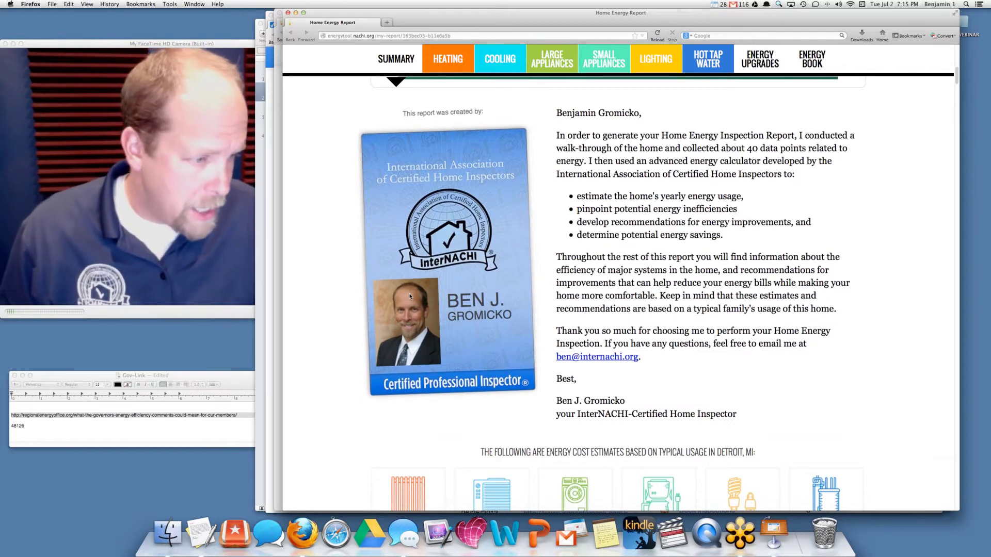
scroll(589, 259, "down", 5)
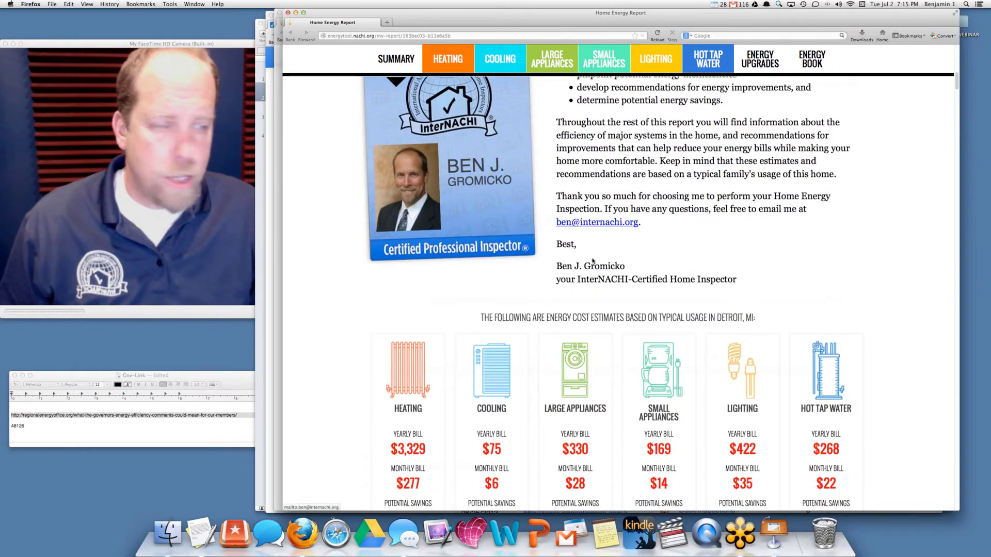
scroll(592, 262, "down", 9)
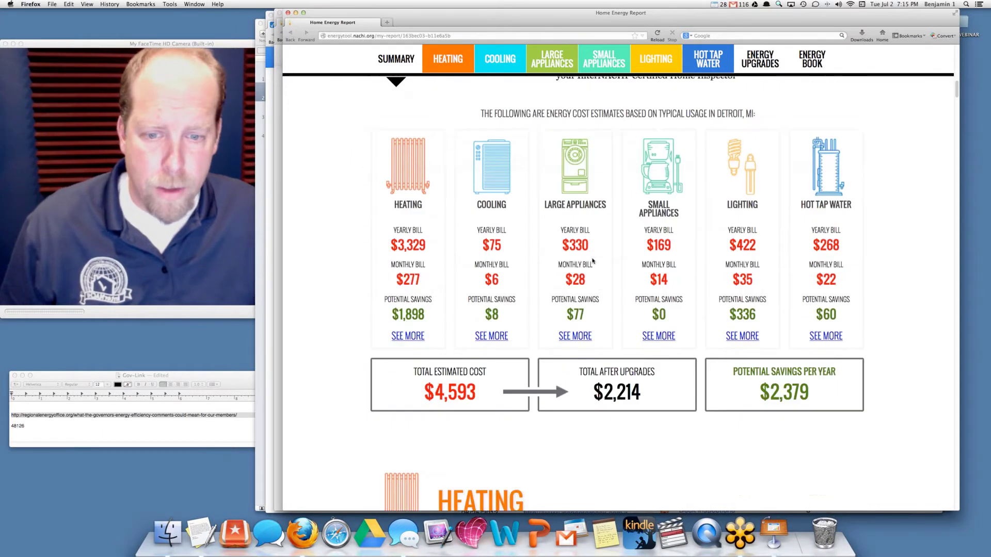
scroll(592, 261, "up", 1)
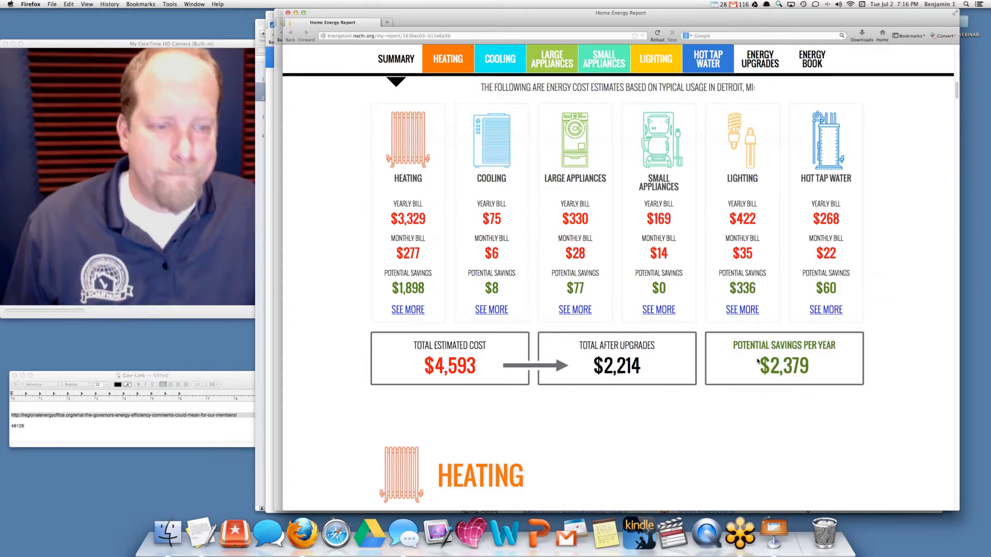
Scroll past Heating and Cooling, where cooling drops from $75 to $67, to the free guides.
scroll(671, 345, "down", 5)
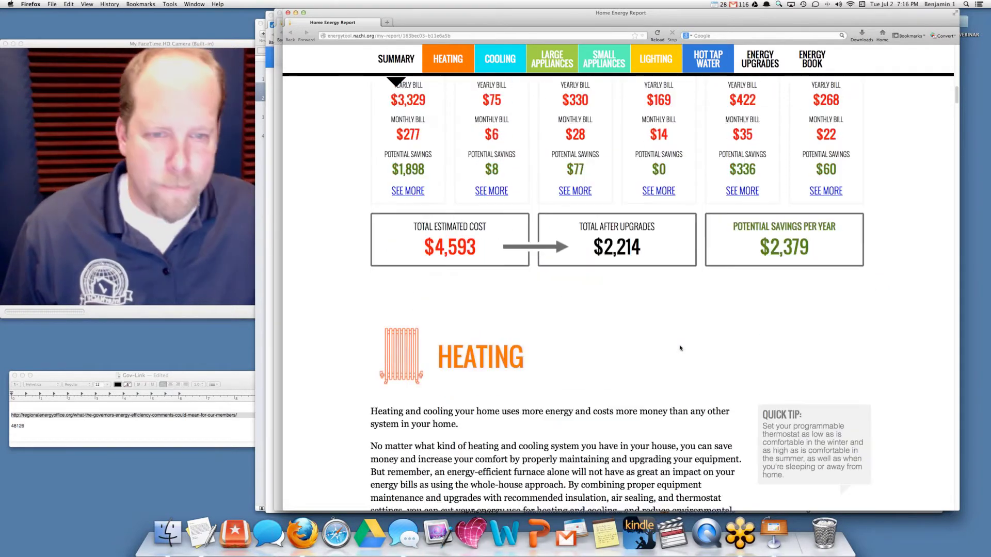
scroll(622, 288, "down", 5)
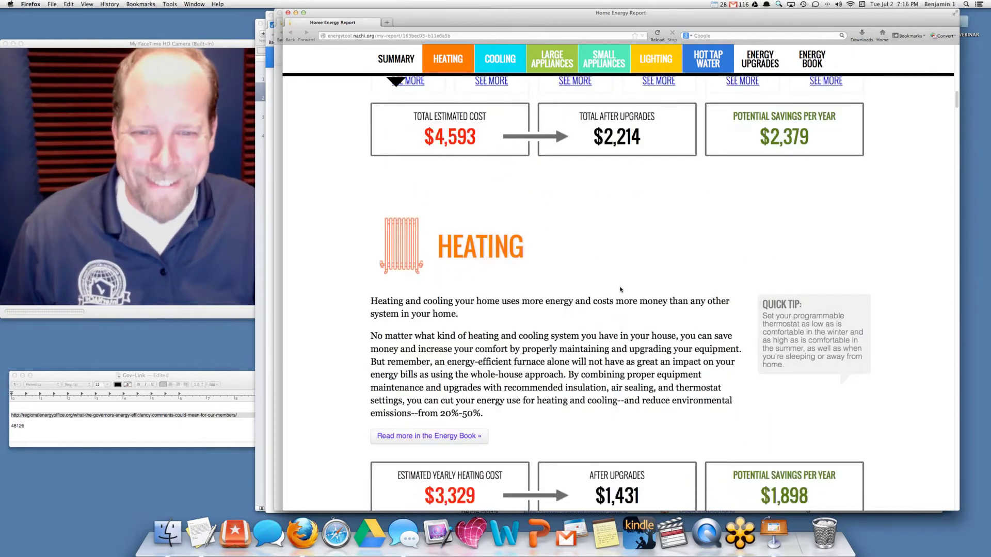
scroll(621, 288, "down", 3)
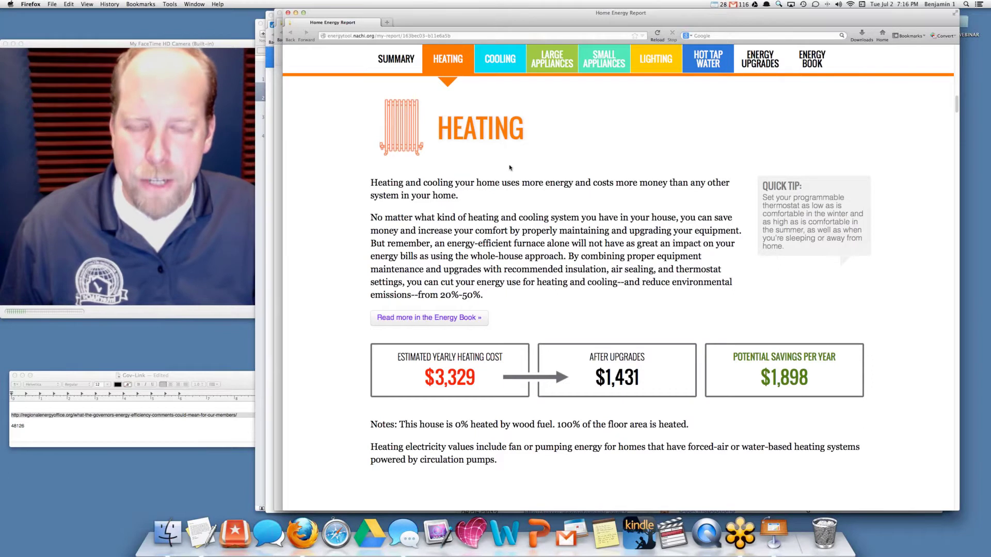
scroll(509, 168, "down", 1)
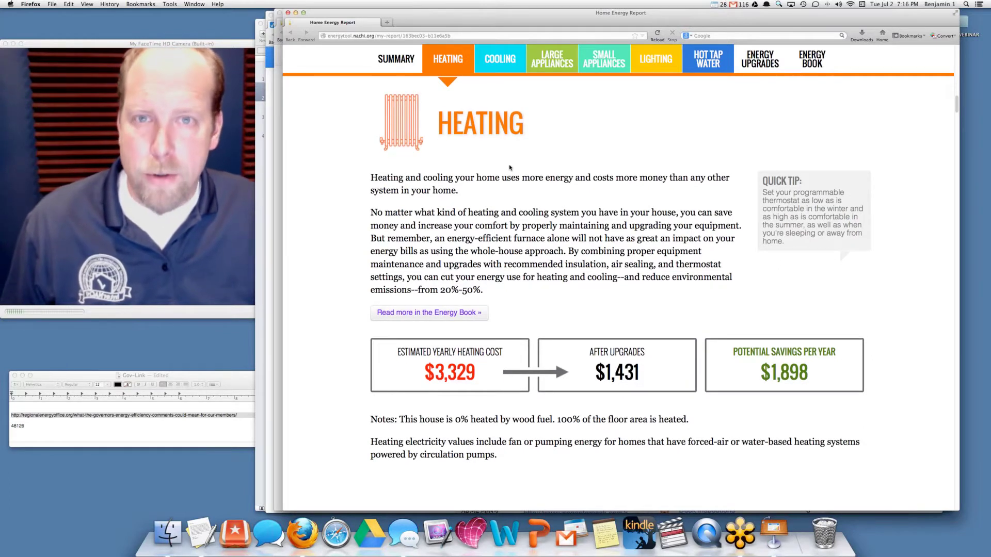
scroll(509, 167, "down", 9)
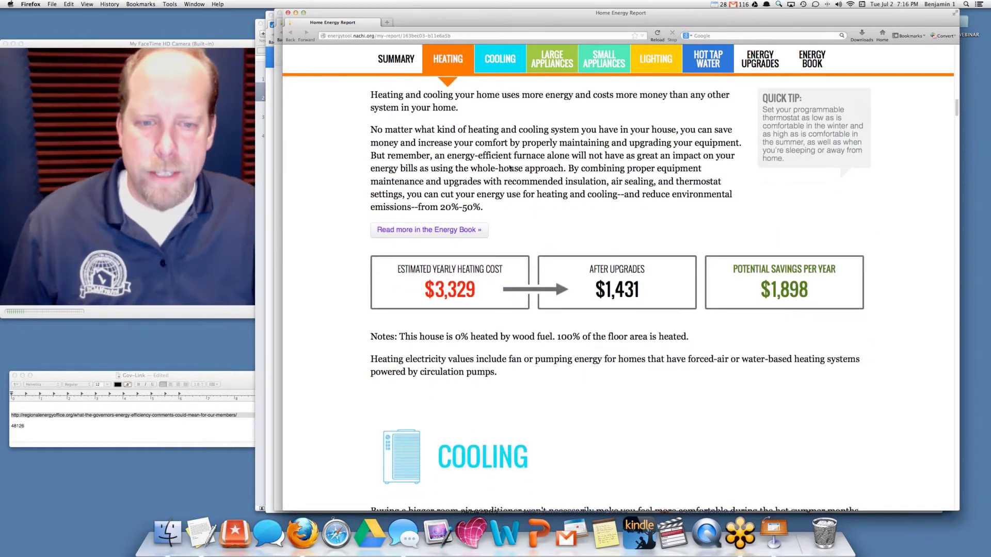
scroll(509, 166, "down", 9)
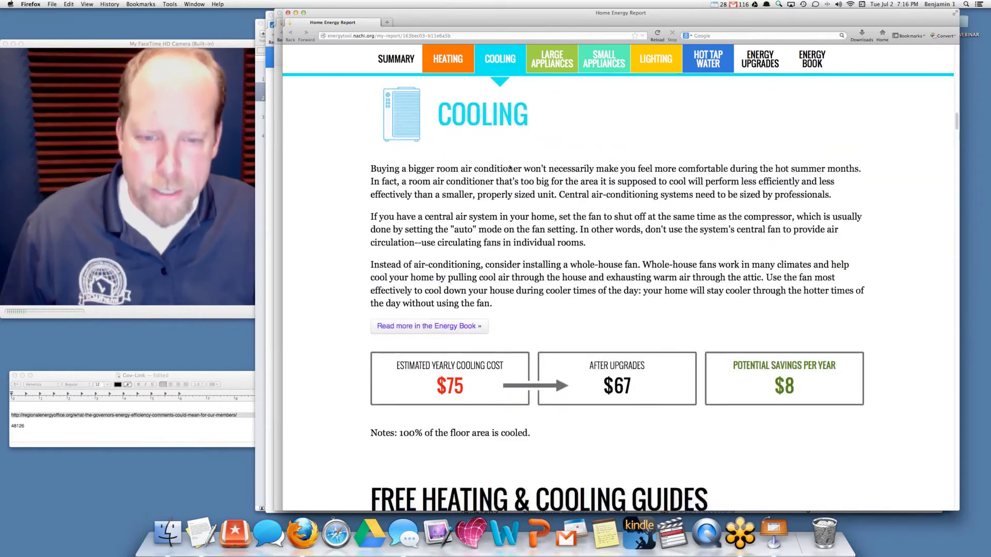
scroll(509, 168, "down", 5)
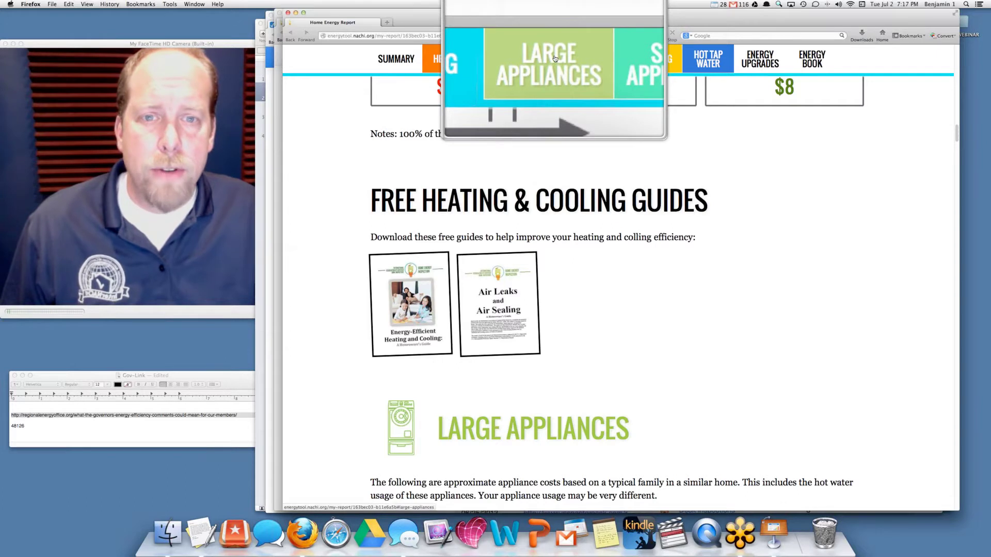
Jump through Large Appliances, Small Appliances, Lighting and Hot Tap Water, ending at hot water savings tips.
left_click(555, 59)
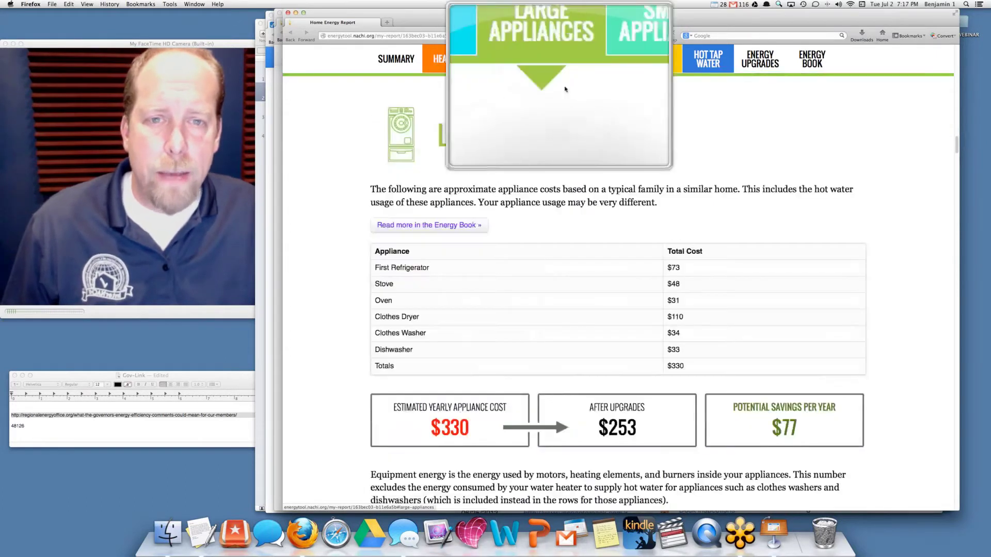
left_click(612, 63)
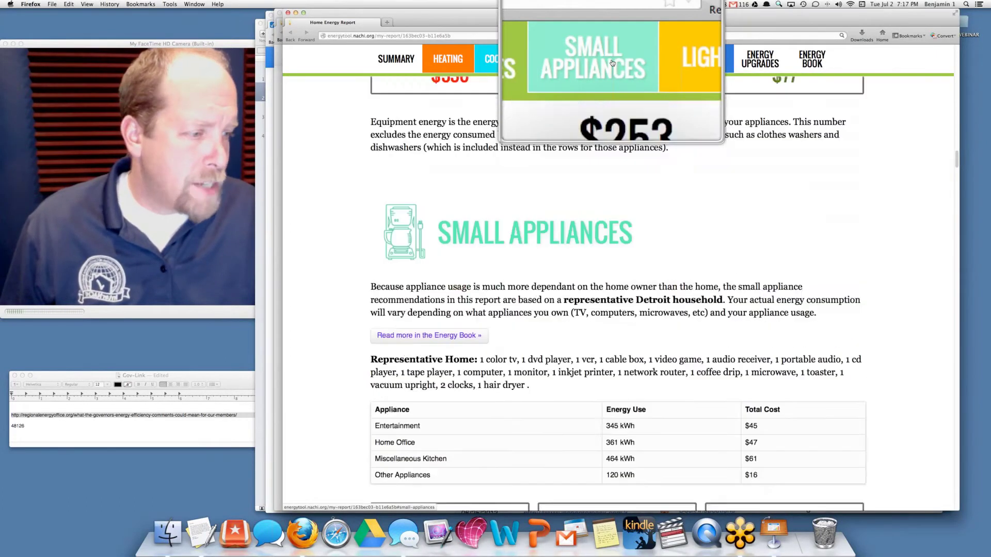
left_click(662, 64)
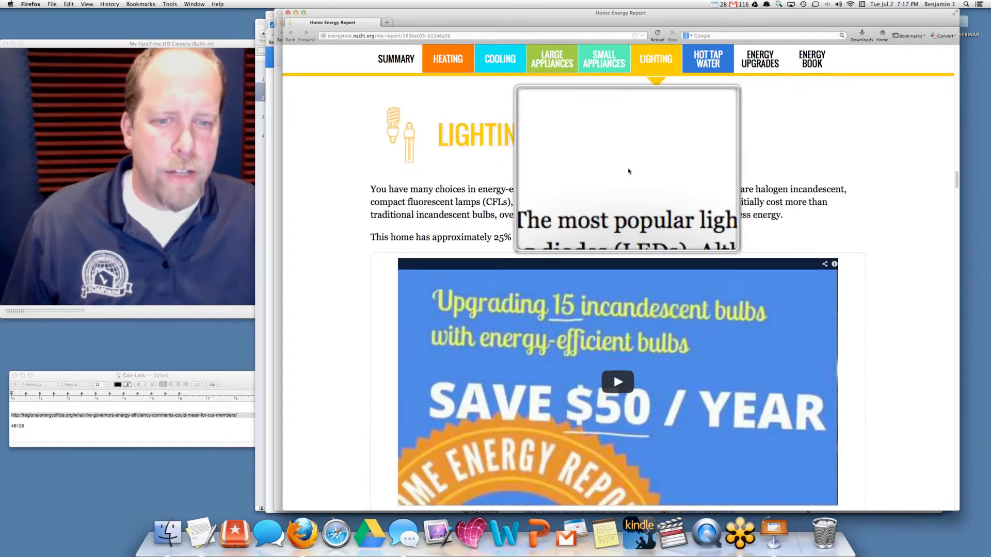
scroll(615, 203, "down", 5)
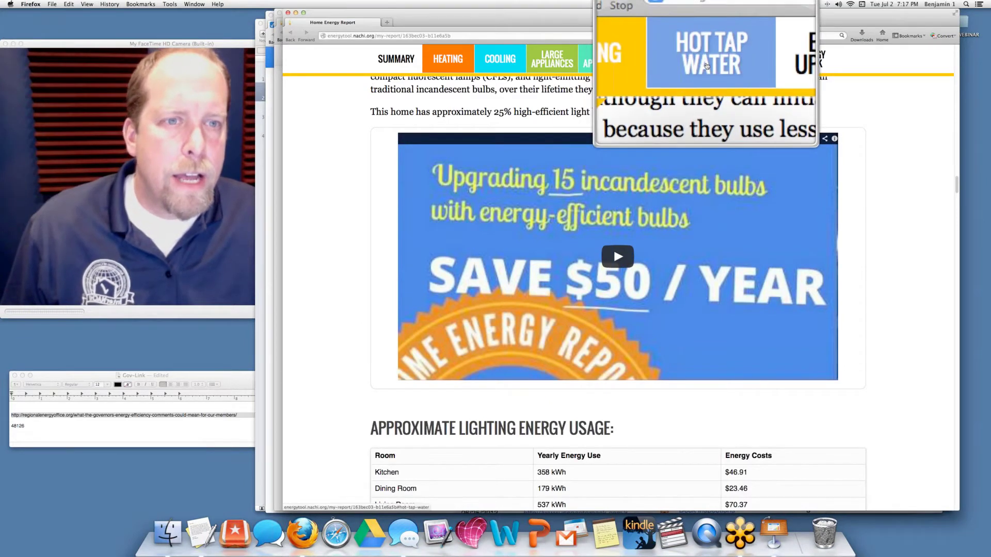
left_click(707, 61)
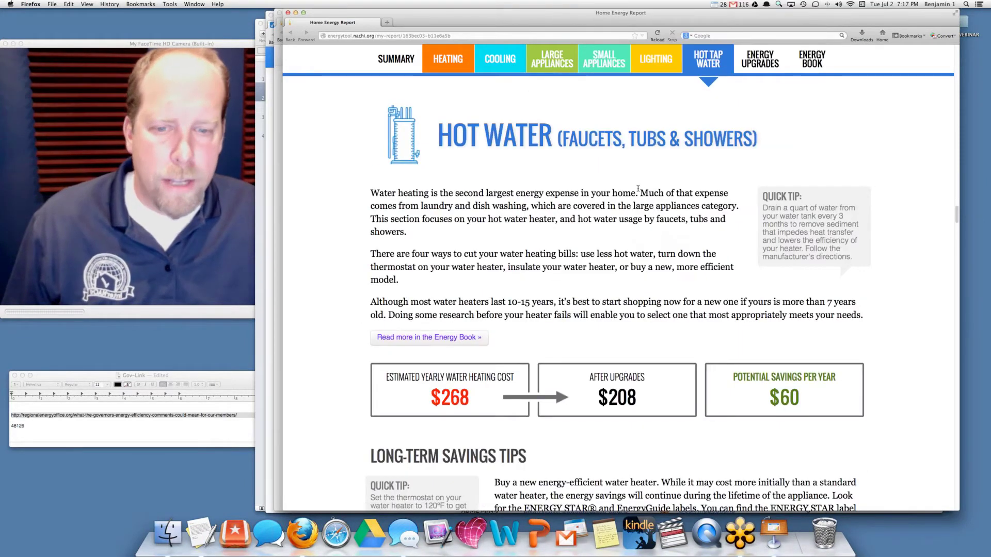
scroll(637, 189, "down", 7)
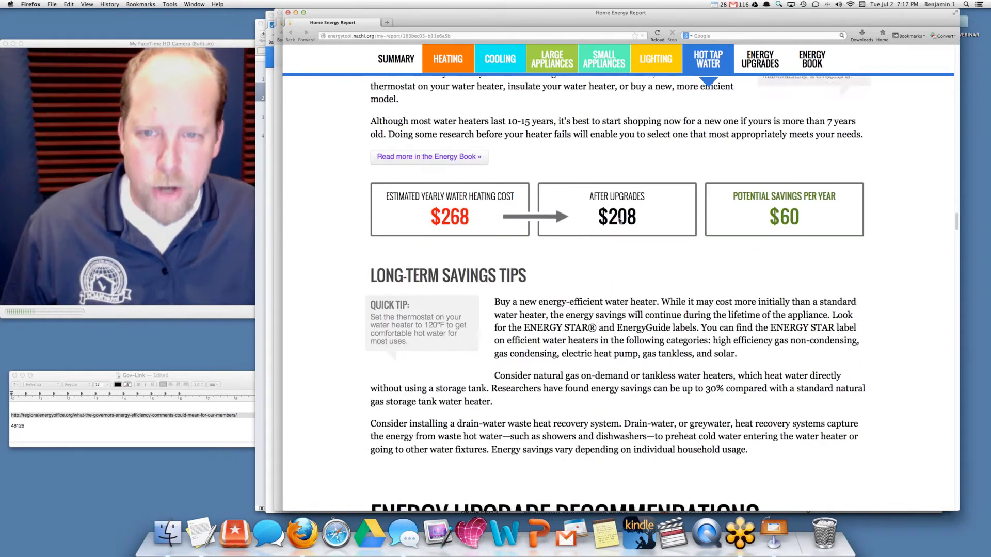
scroll(620, 220, "down", 1)
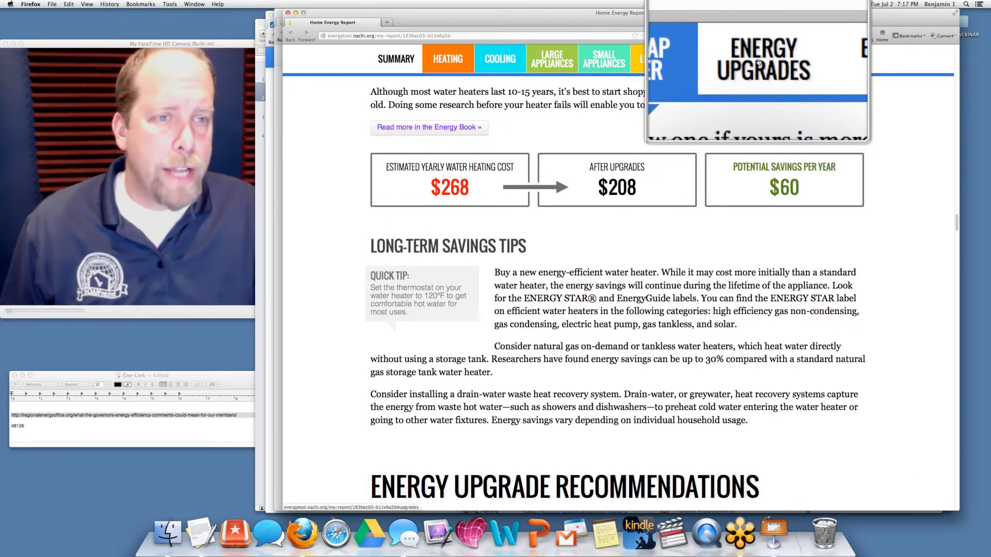
Jump to Energy Upgrade Recommendations and highlight the word UPGRADE in its heading.
scroll(757, 62, "down", 1)
left_click(758, 62)
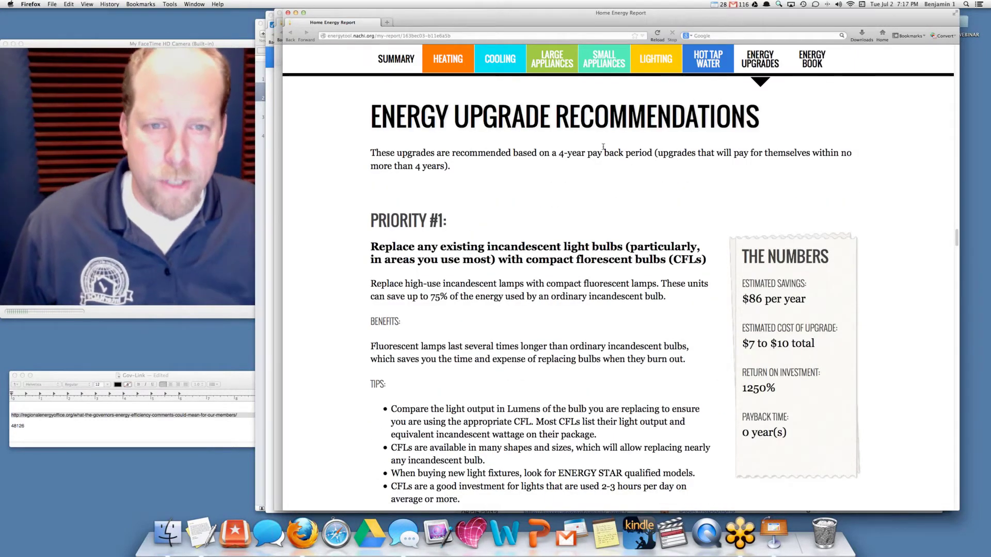
left_click_drag(381, 116, 550, 117)
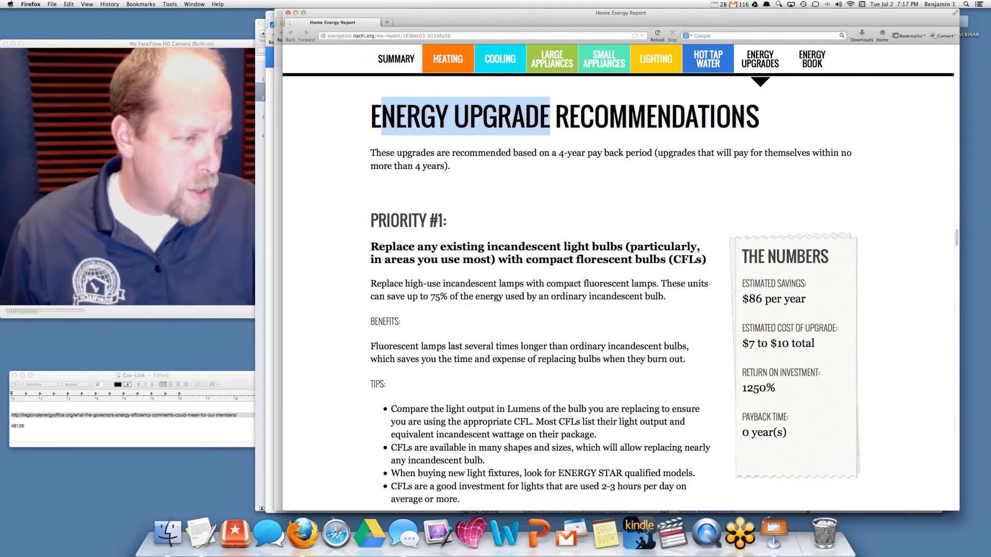
double_click(502, 116)
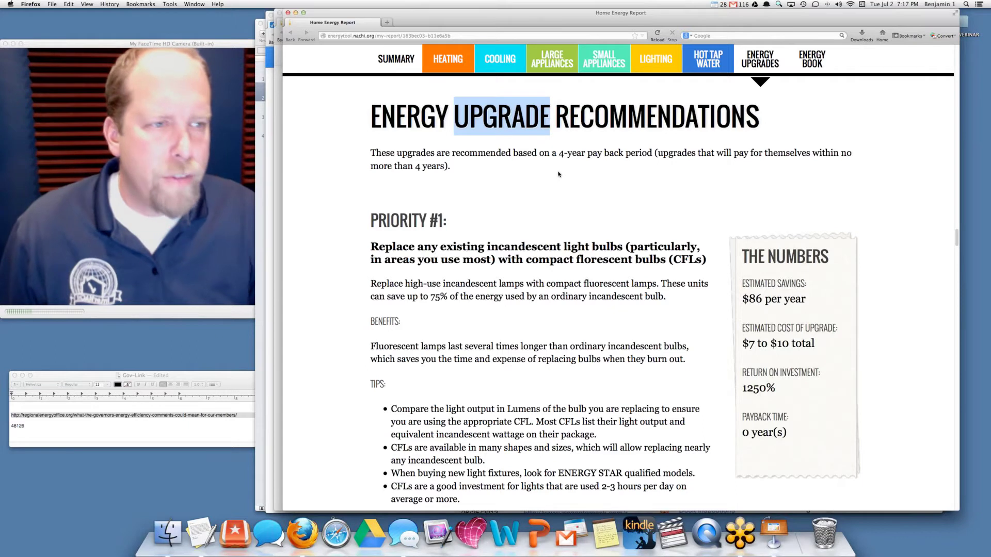
Scroll to Priority #1, replacing incandescent bulbs with CFLs for $86 yearly savings.
scroll(532, 187, "down", 2)
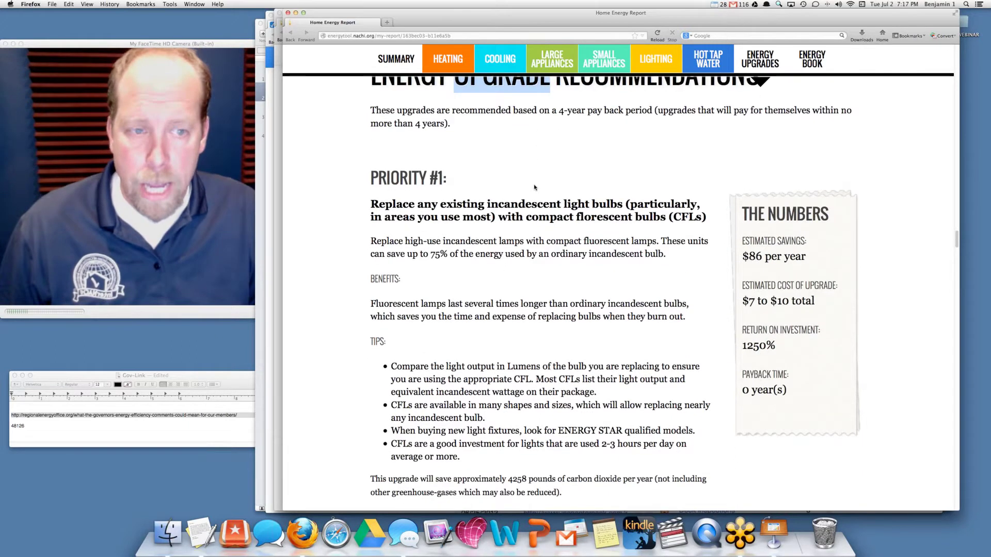
scroll(536, 187, "down", 1)
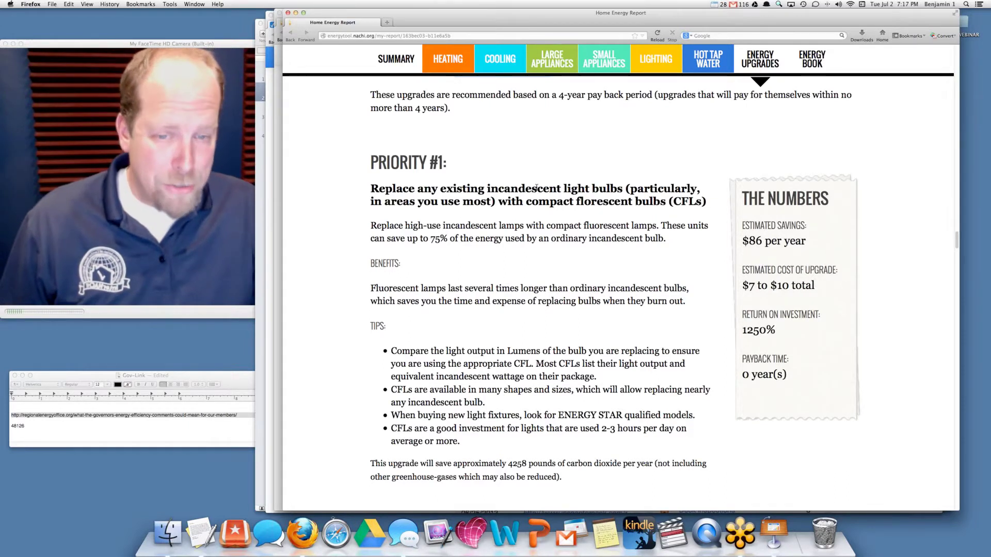
scroll(536, 187, "down", 1)
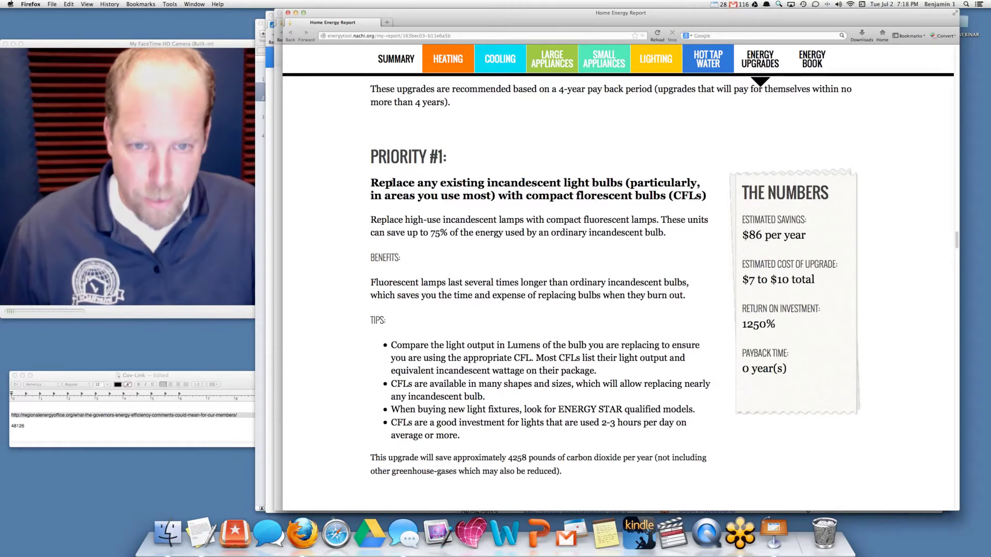
Highlight Priority #3's $391 per year estimated savings, then its 455 return-on-investment figure.
scroll(406, 194, "down", 10)
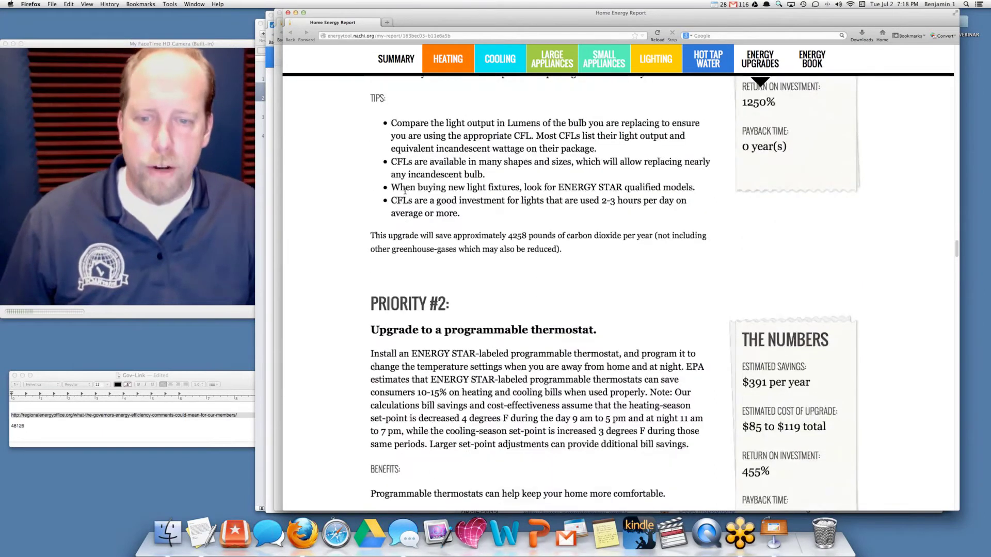
scroll(405, 194, "down", 4)
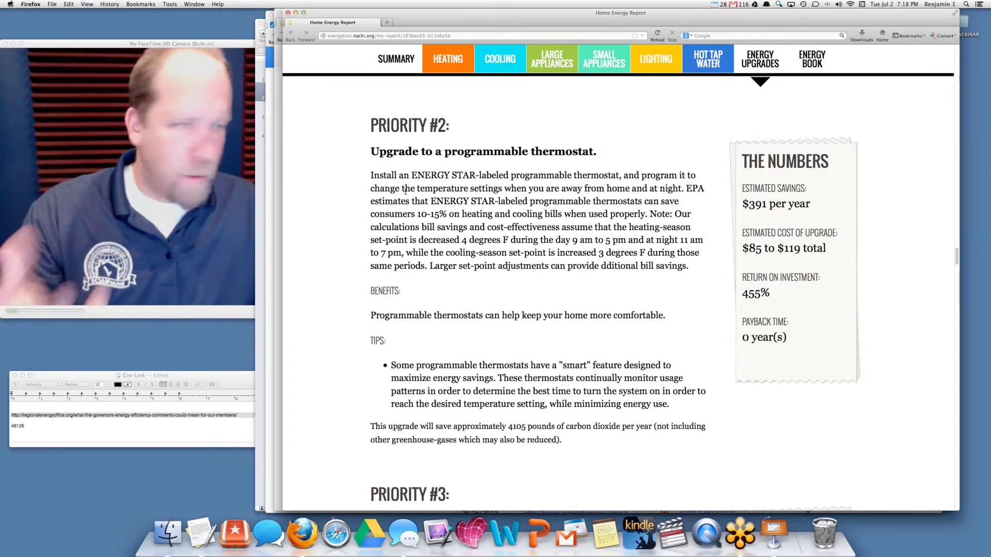
scroll(542, 181, "down", 5)
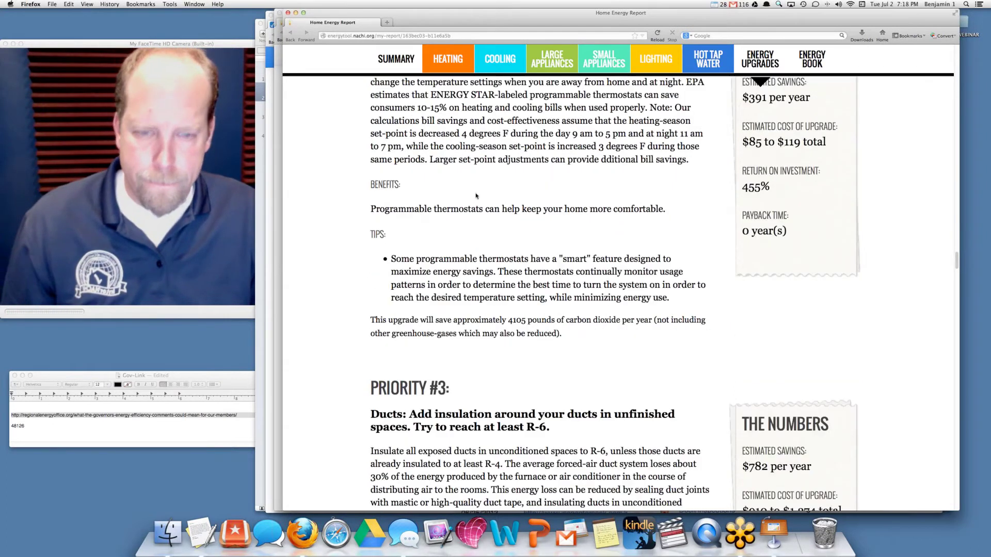
scroll(685, 168, "up", 4)
left_click_drag(741, 172, 810, 175)
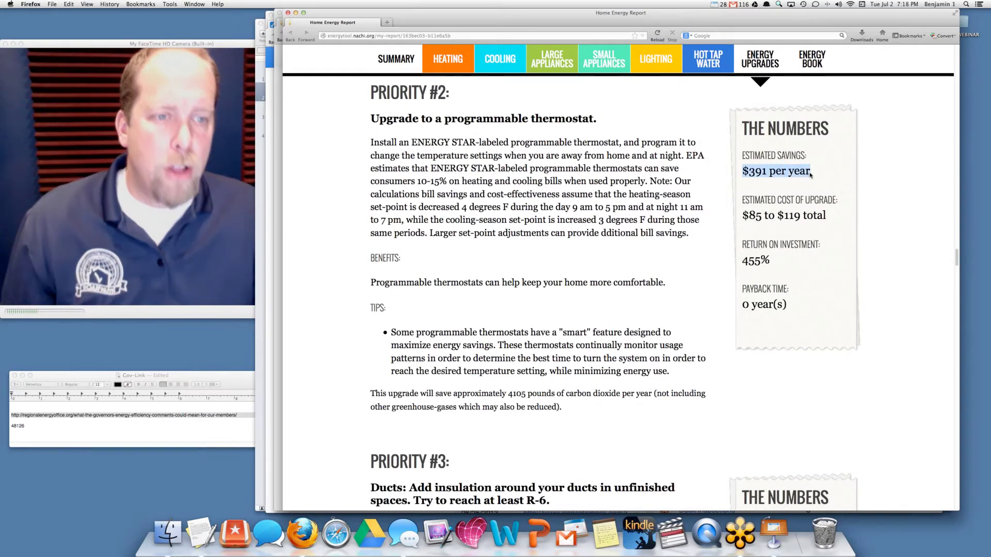
left_click(741, 260)
double_click(743, 261)
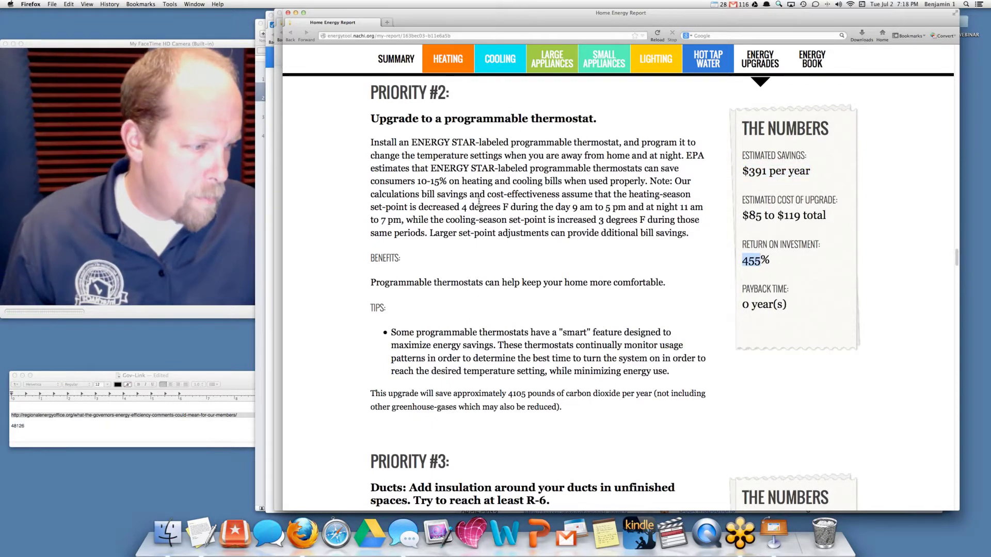
Scroll on to Priority #4, professional air sealing saving $466 a year with 2-year payback.
scroll(423, 195, "down", 10)
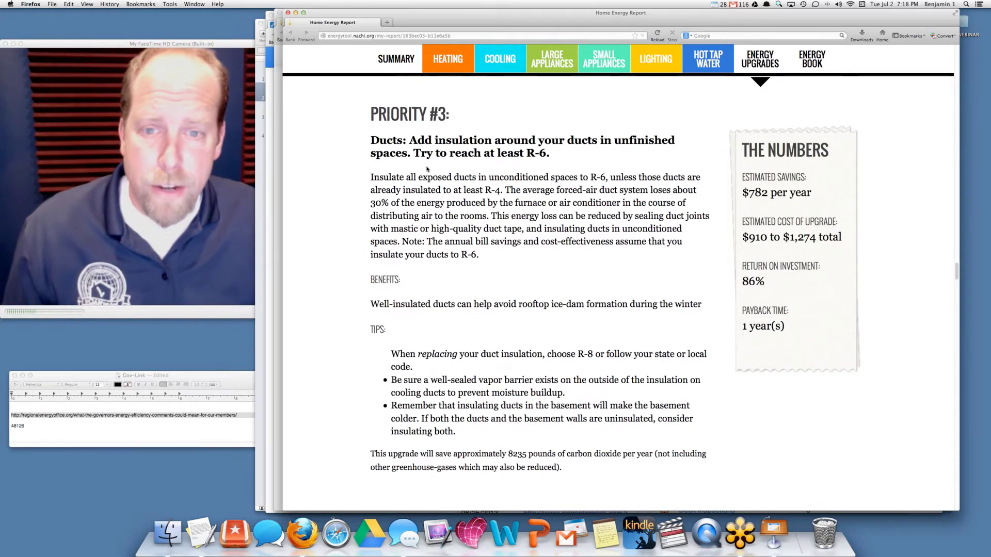
scroll(427, 168, "down", 10)
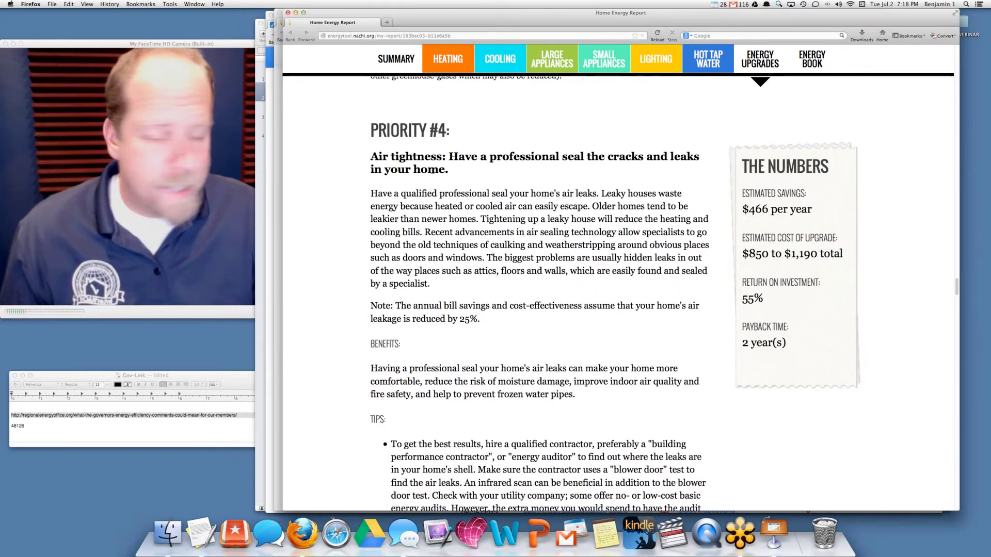
scroll(432, 172, "down", 1)
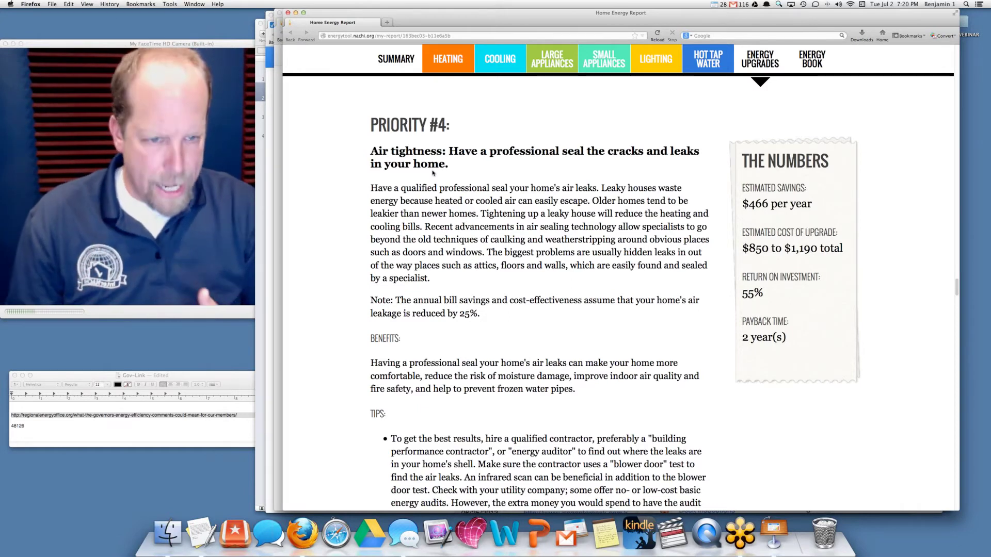
Scroll through Priorities #5 and #6, briefly highlighting the Priority #6 heading.
scroll(442, 196, "down", 10)
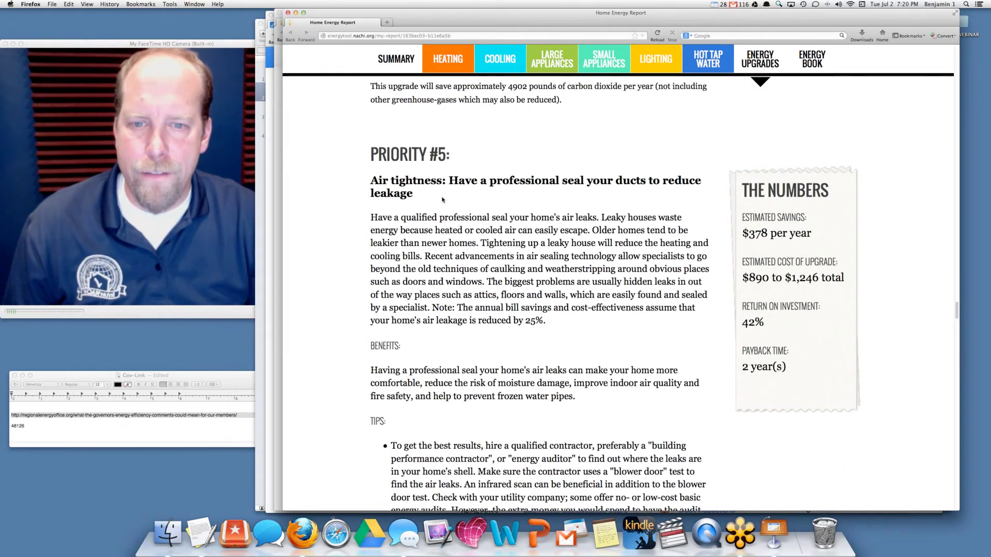
scroll(442, 199, "down", 1)
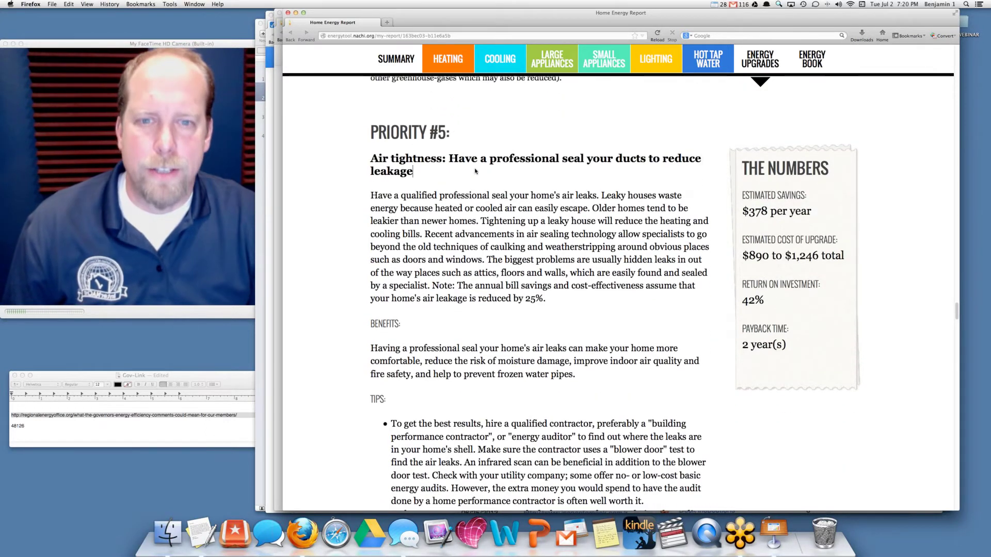
scroll(478, 172, "down", 1)
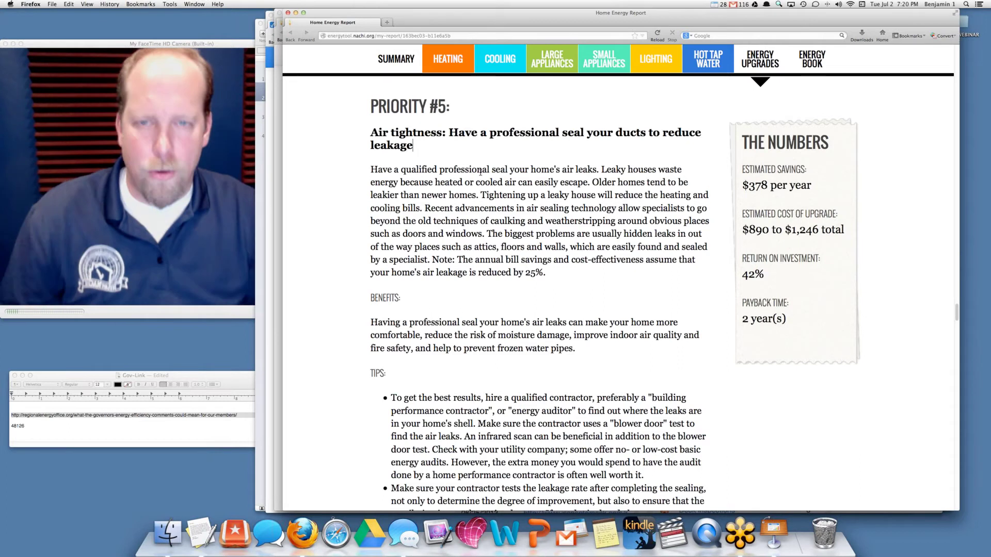
scroll(480, 172, "down", 15)
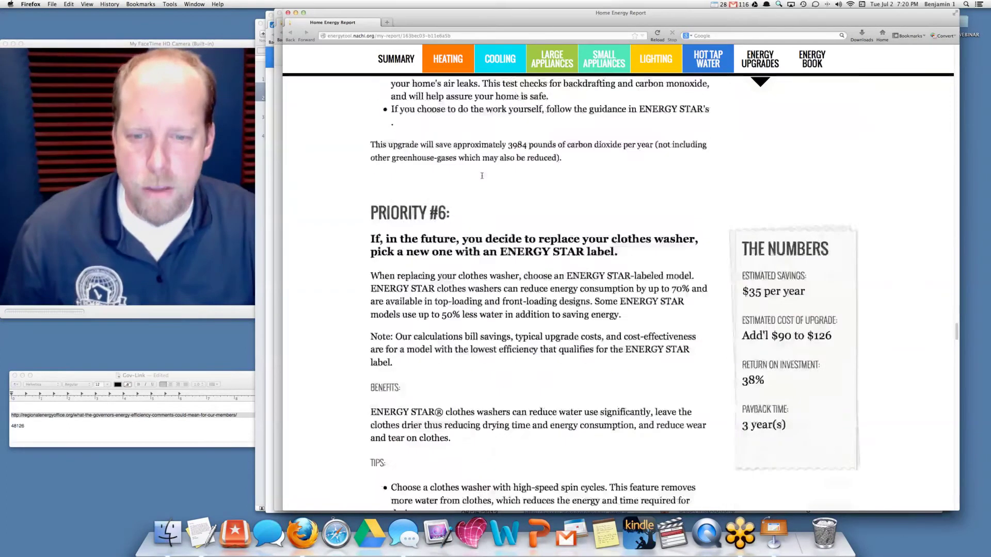
scroll(482, 176, "down", 3)
left_click_drag(372, 164, 693, 166)
left_click(561, 175)
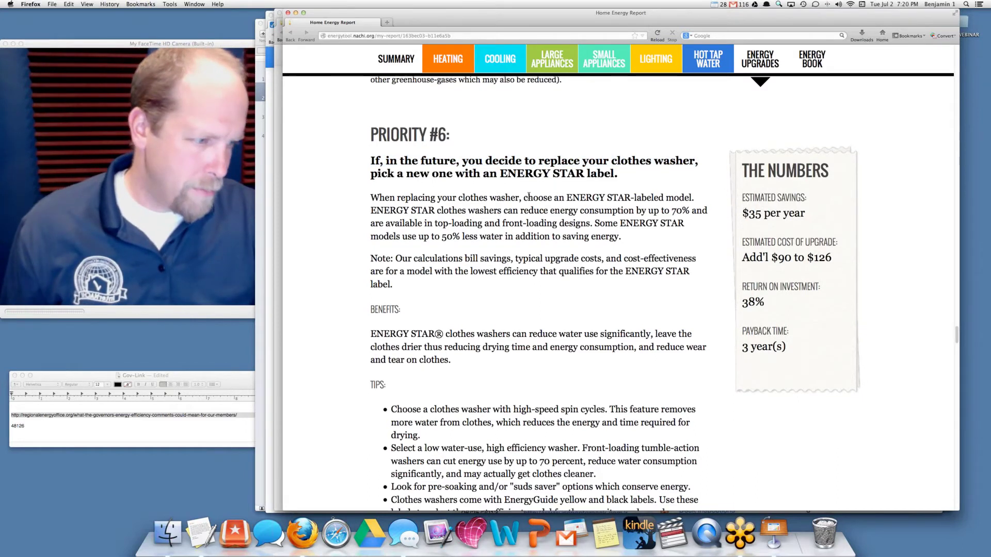
Scroll to Priority #12, attic floor insulation to R-38, highlight its heading, and magnify the screen.
scroll(529, 195, "down", 15)
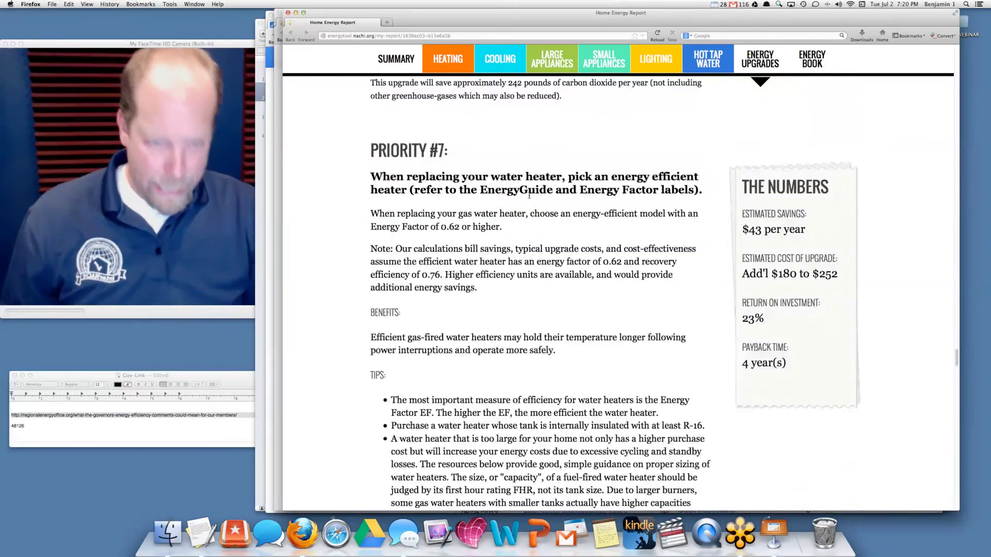
scroll(528, 196, "down", 1)
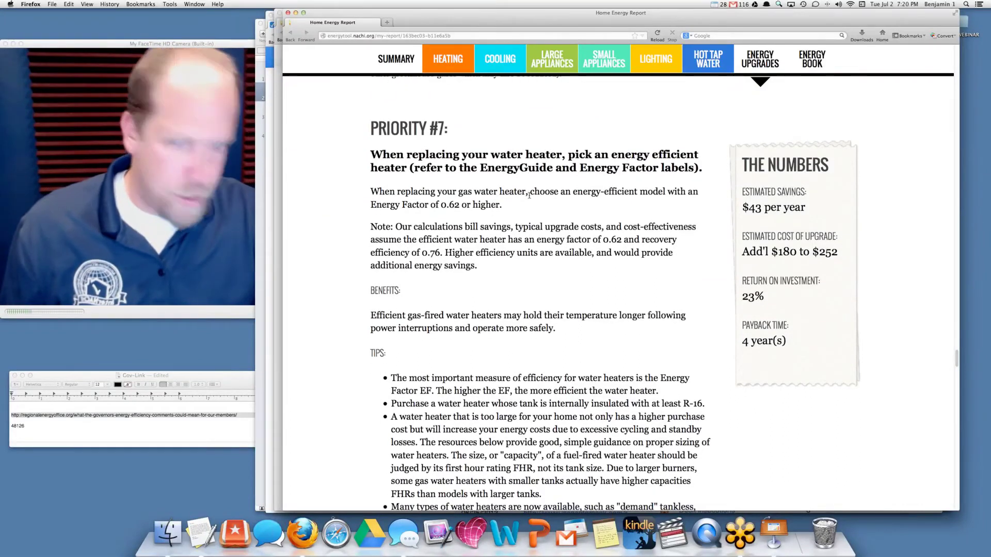
scroll(529, 195, "down", 1)
scroll(529, 195, "down", 12)
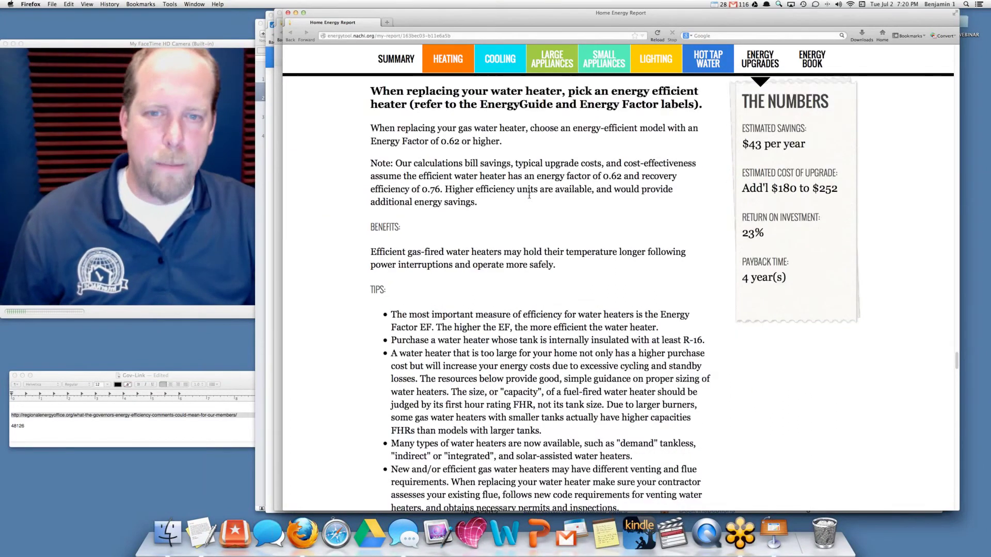
scroll(530, 202, "down", 12)
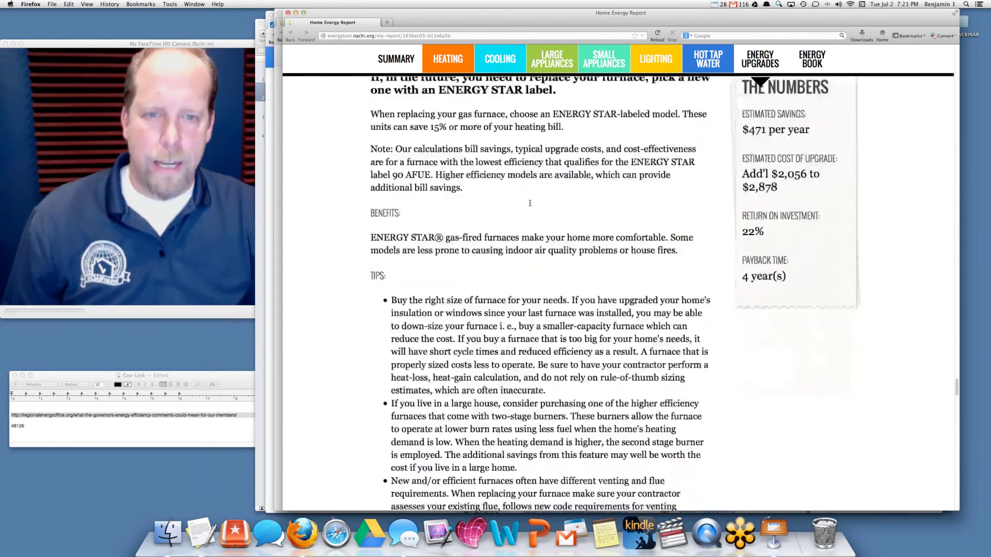
scroll(530, 205, "down", 15)
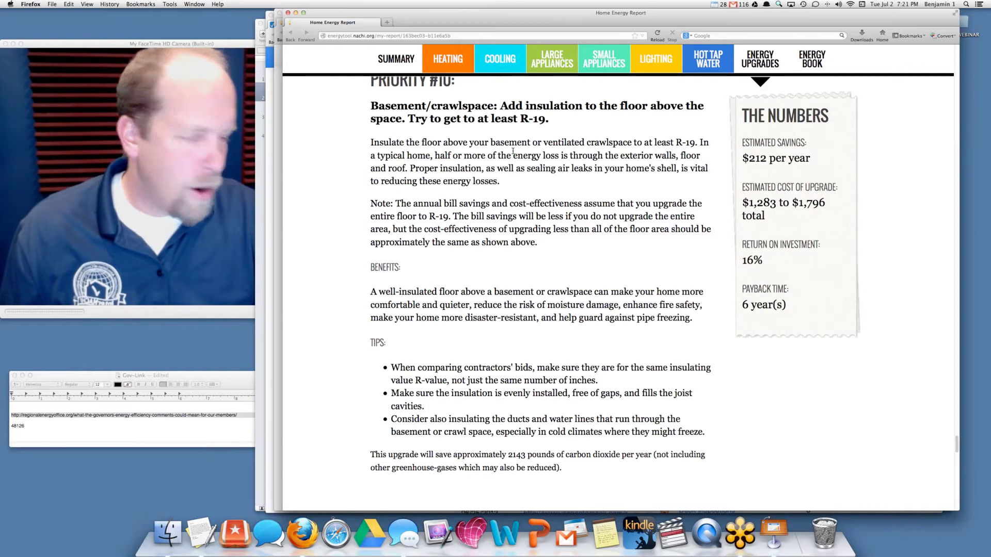
scroll(512, 151, "down", 10)
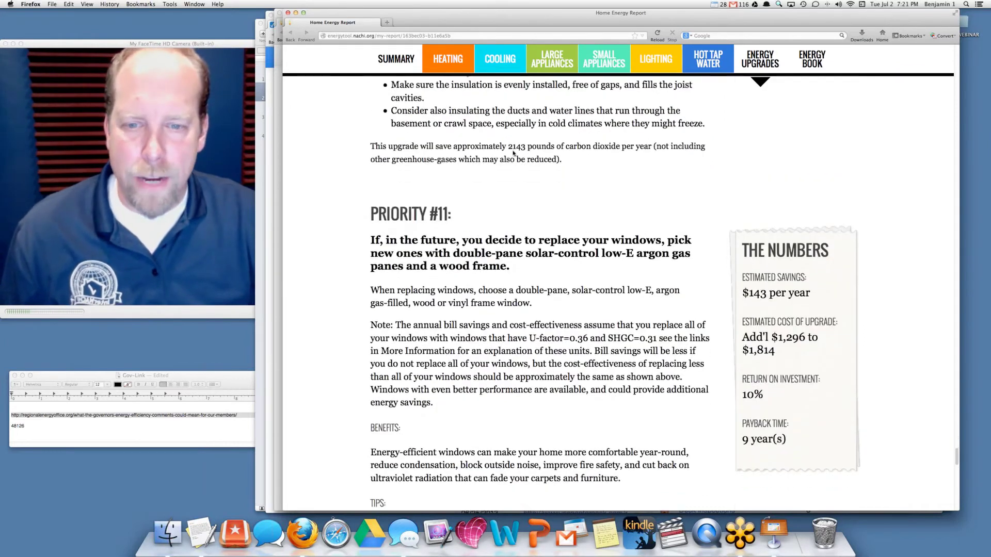
scroll(513, 153, "down", 15)
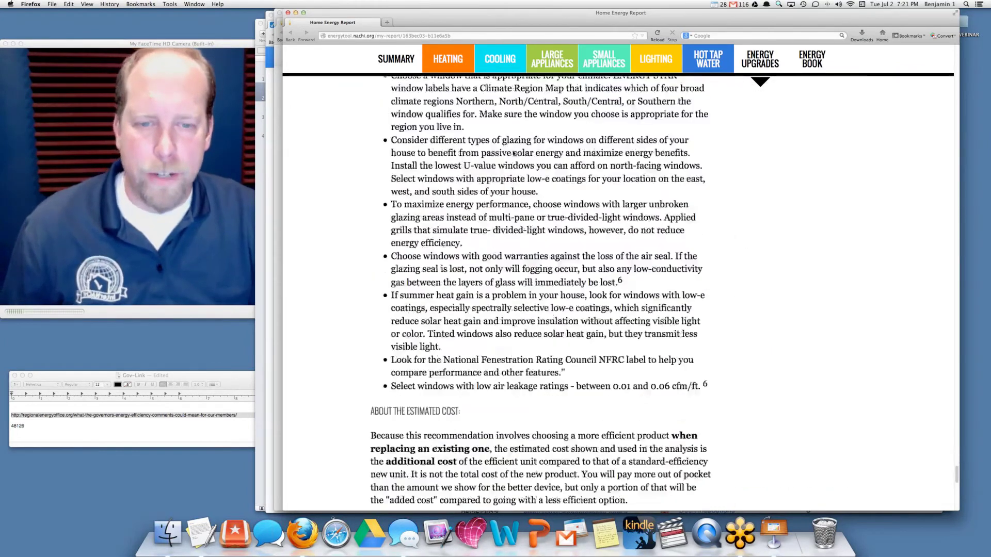
scroll(513, 153, "down", 6)
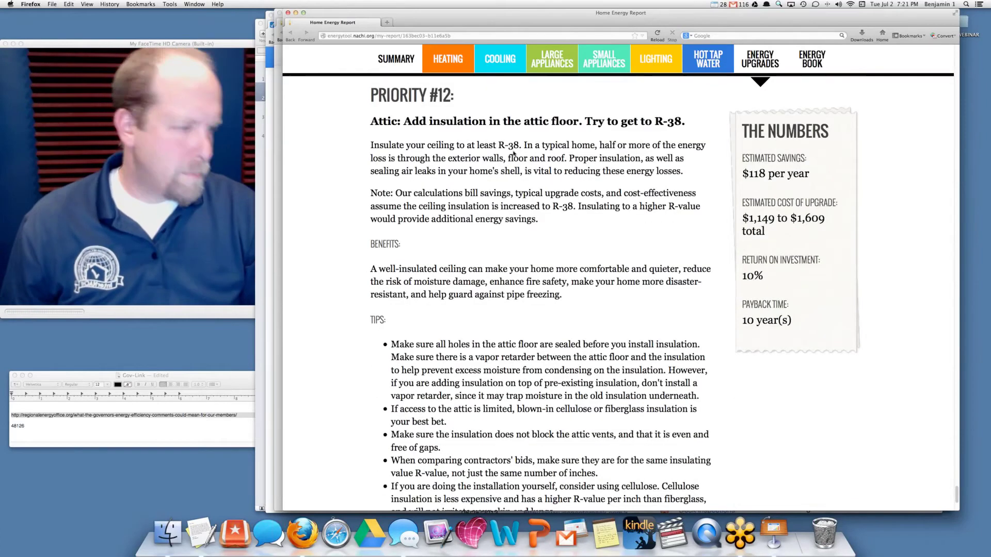
left_click_drag(418, 121, 630, 121)
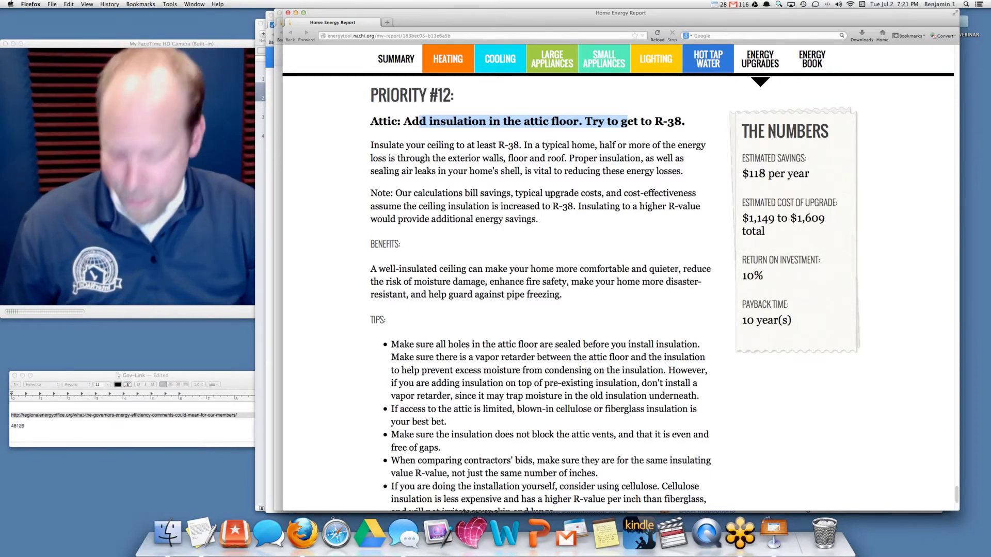
key("super+alt+8")
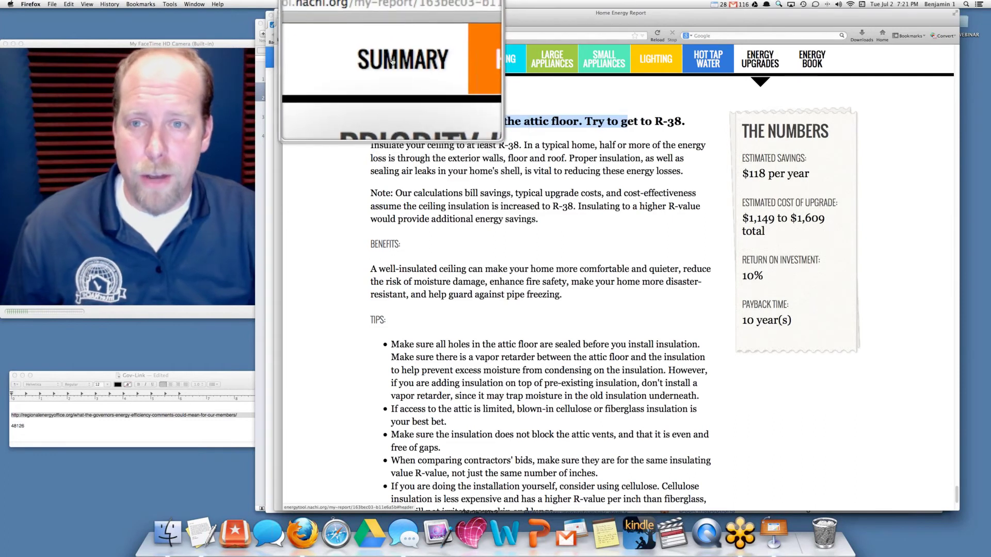
Jump back to the SUMMARY of 1234 Detroit Avenue's yearly costs and turn off magnification.
left_click(392, 60)
key("super+alt+8")
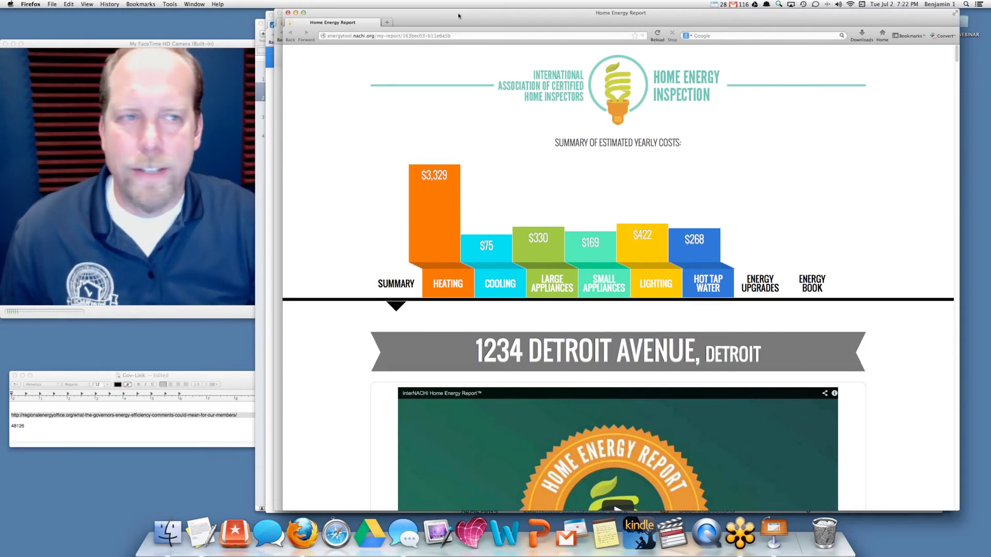
Close the front report window, revealing the other report with heating at $3,329 yearly.
left_click_drag(458, 15, 458, 18)
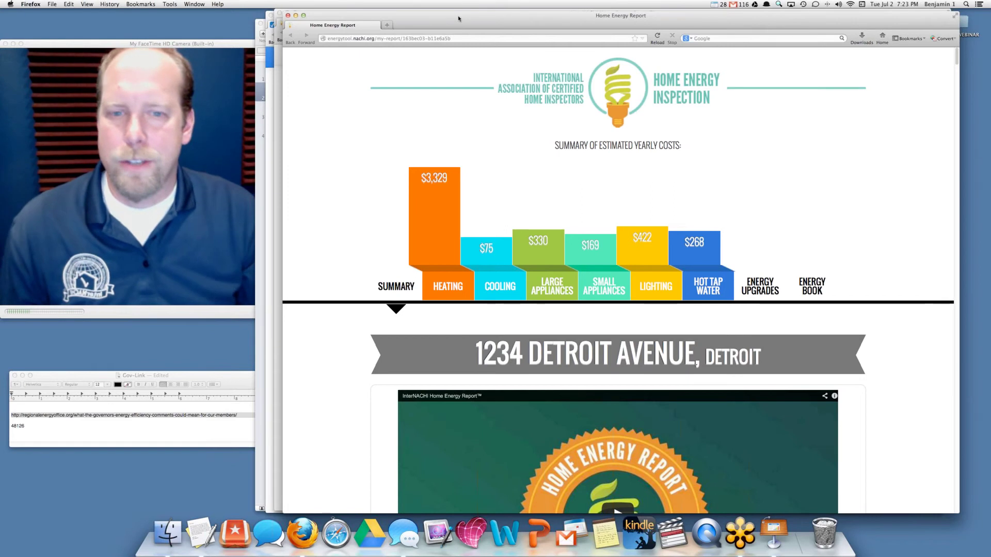
left_click_drag(458, 21, 460, 22)
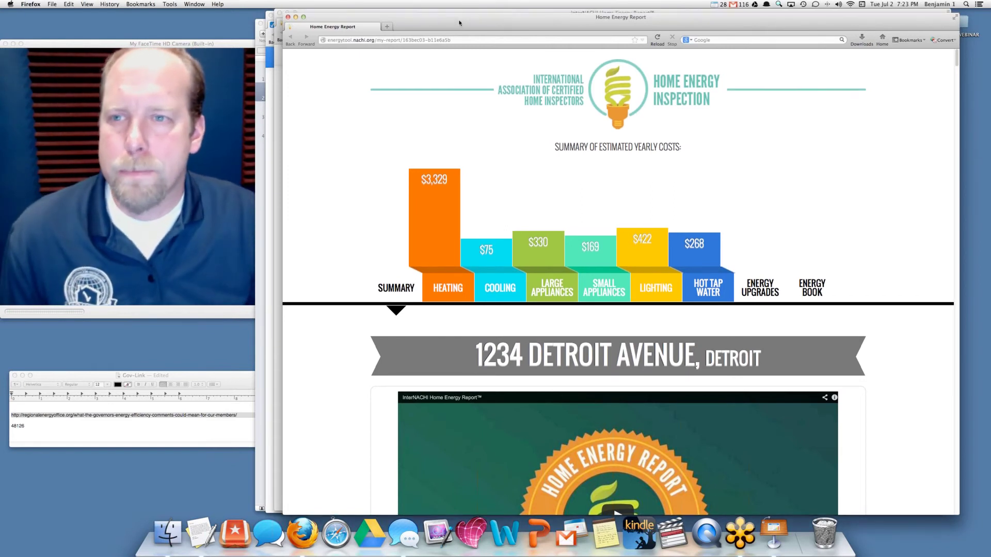
left_click(287, 17)
Close the other report and Members-Only windows, returning to the Keynote 'Governor Snyder' title slide.
left_click(279, 13)
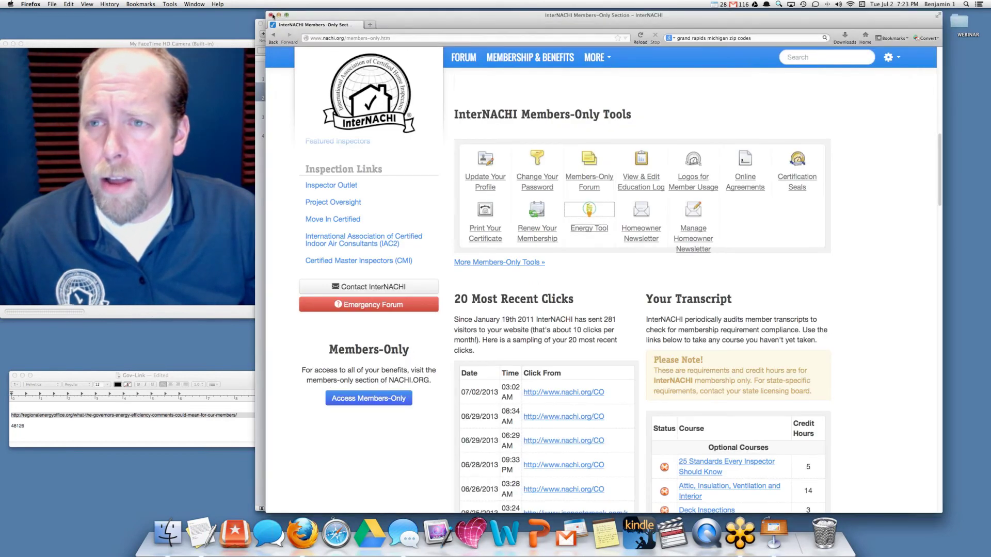
left_click(272, 16)
left_click(543, 302)
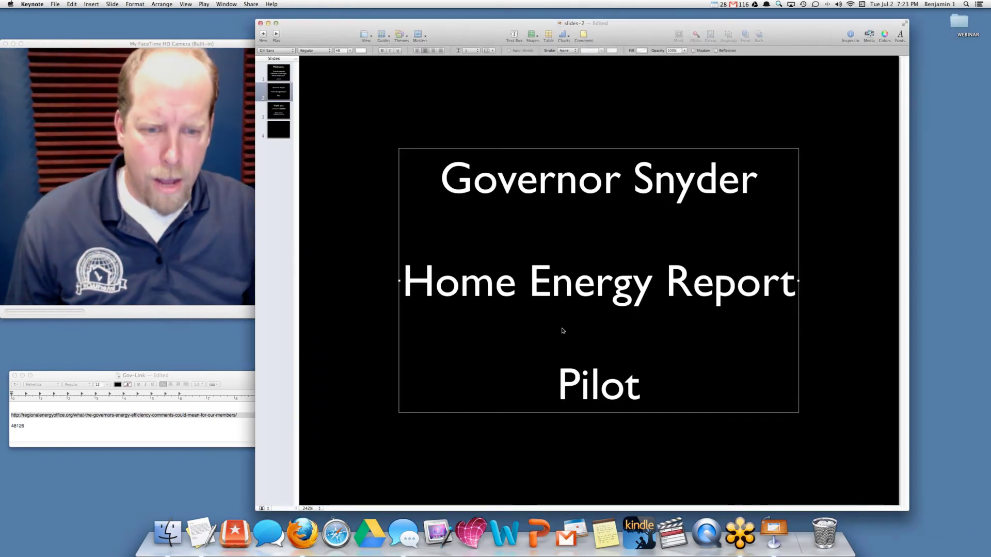
left_click_drag(557, 384, 648, 385)
left_click(648, 384)
left_click(830, 332)
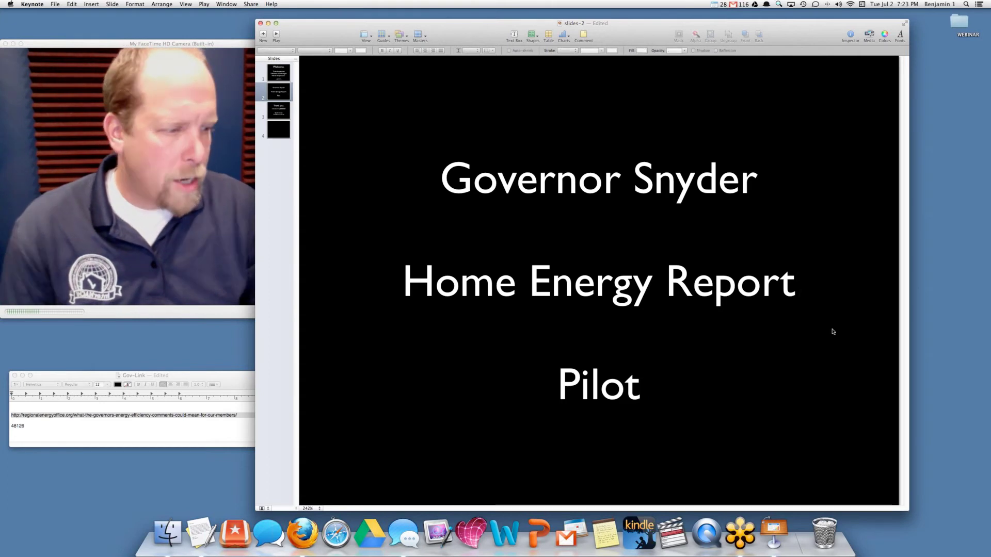